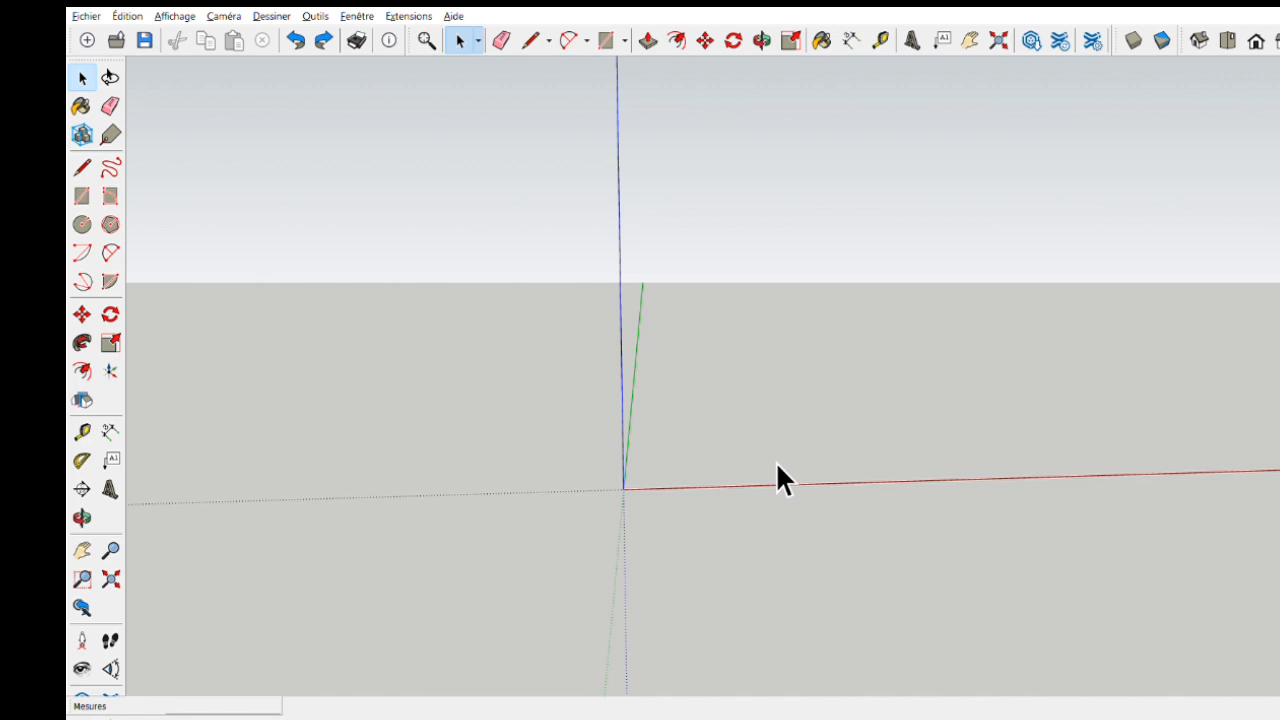
pyautogui.moveTo(777, 464); pyautogui.dragTo(796, 475, button='middle')
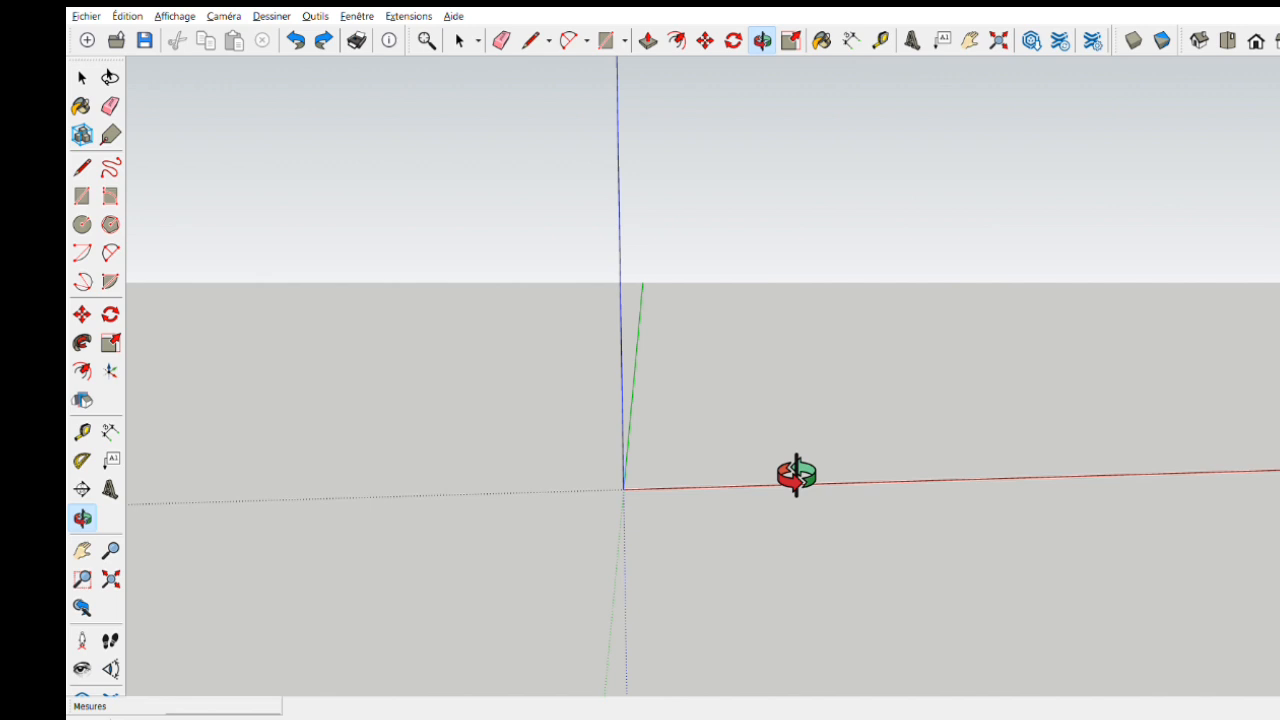
pyautogui.press('space')
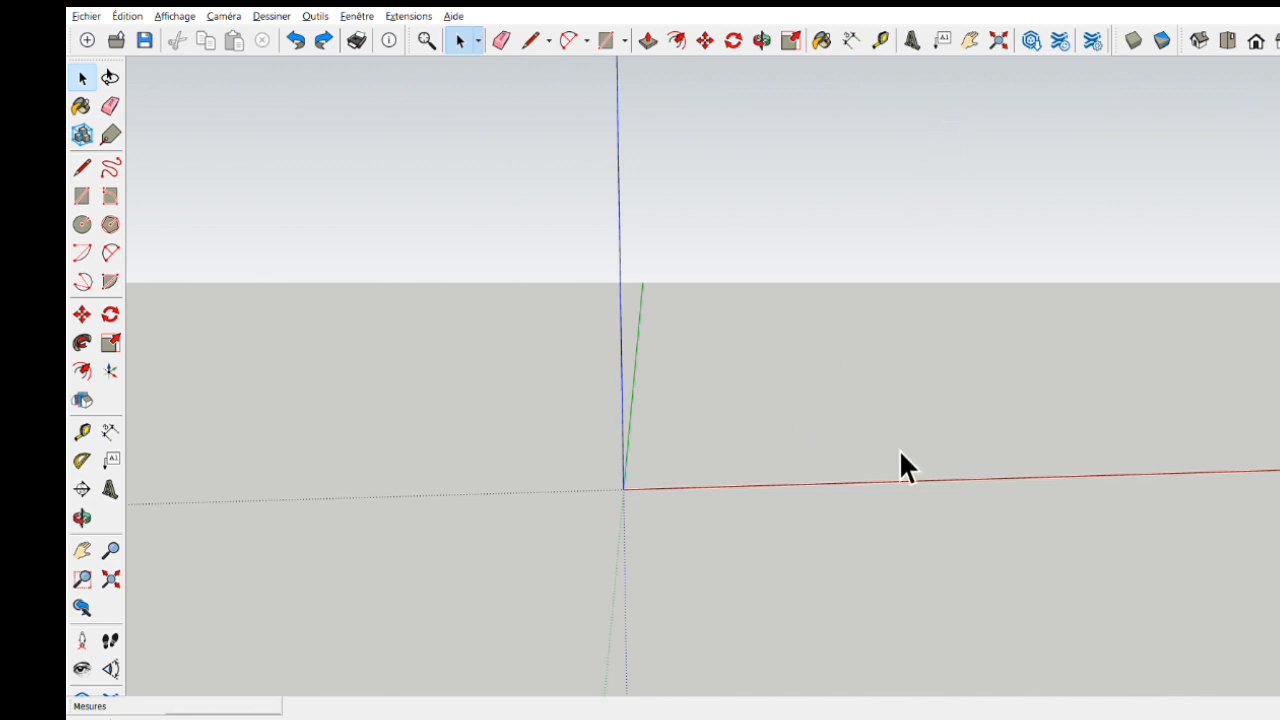
pyautogui.press('o')
pyautogui.moveTo(752, 460); pyautogui.dragTo(783, 477)
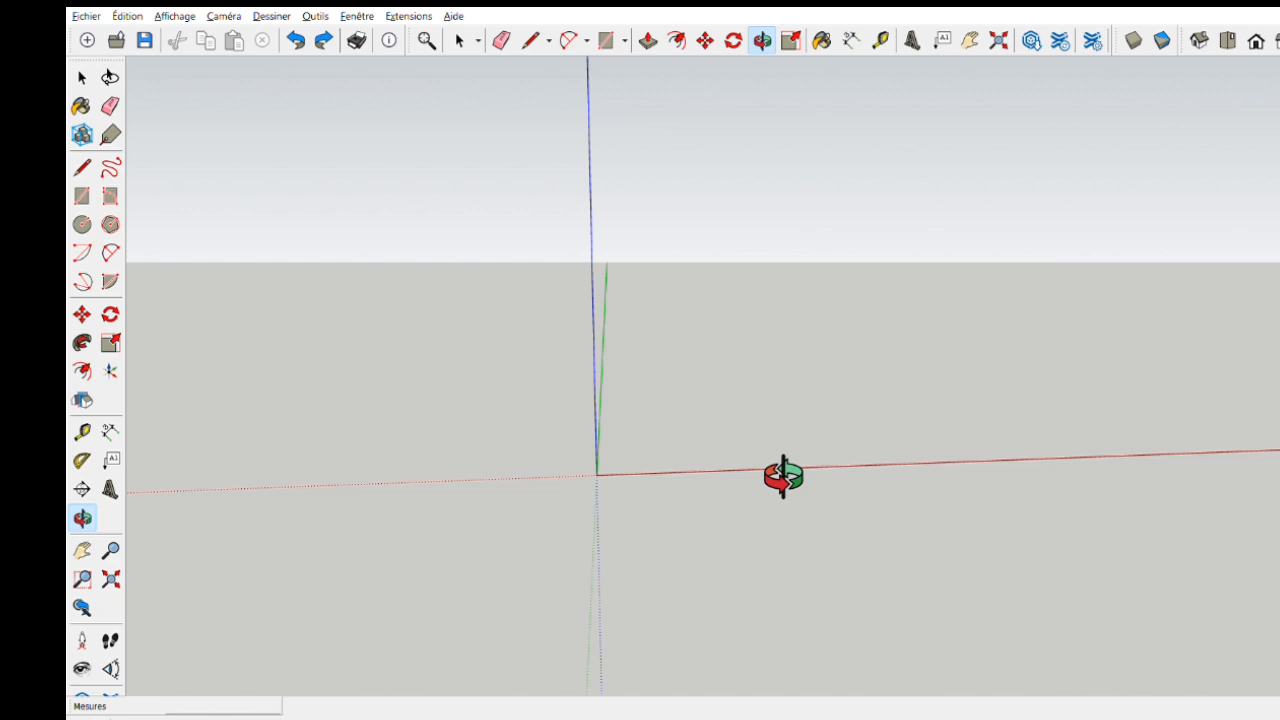
pyautogui.moveTo(783, 477); pyautogui.dragTo(787, 479, button='middle')
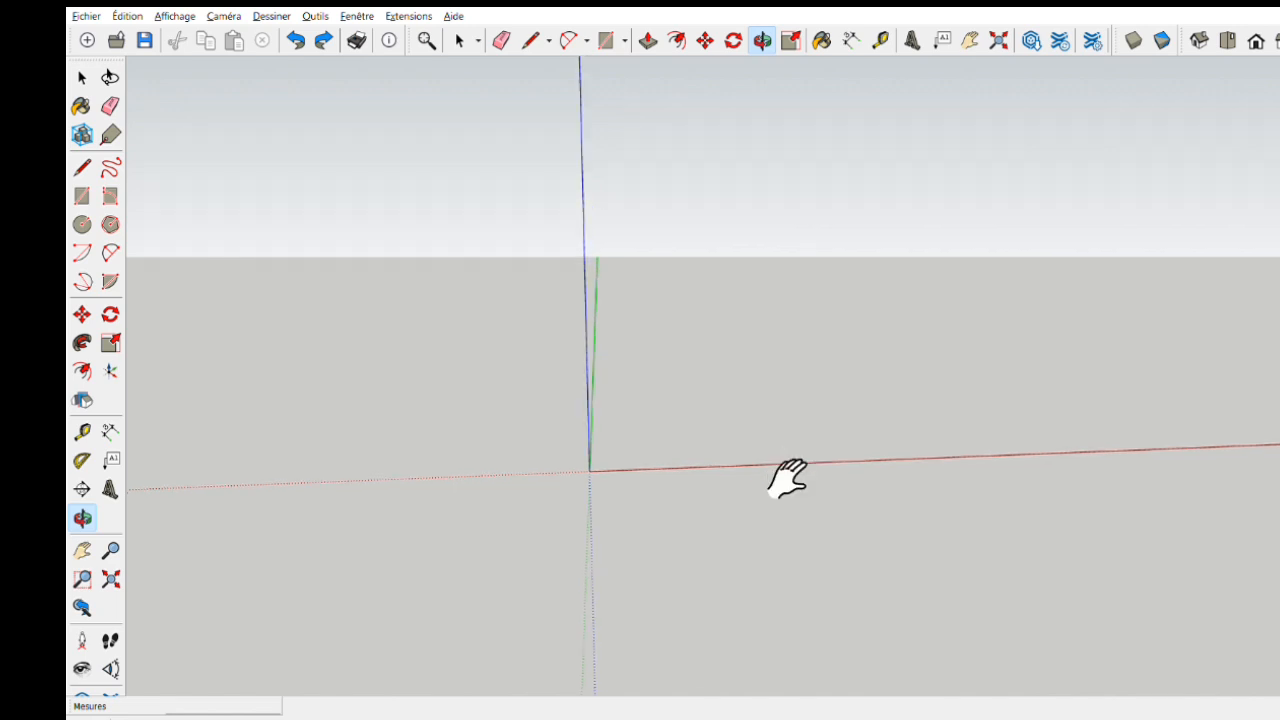
pyautogui.keyDown('shift'); pyautogui.moveTo(787, 479); pyautogui.dragTo(650, 515, button='middle'); pyautogui.keyUp('shift')
pyautogui.press('space')
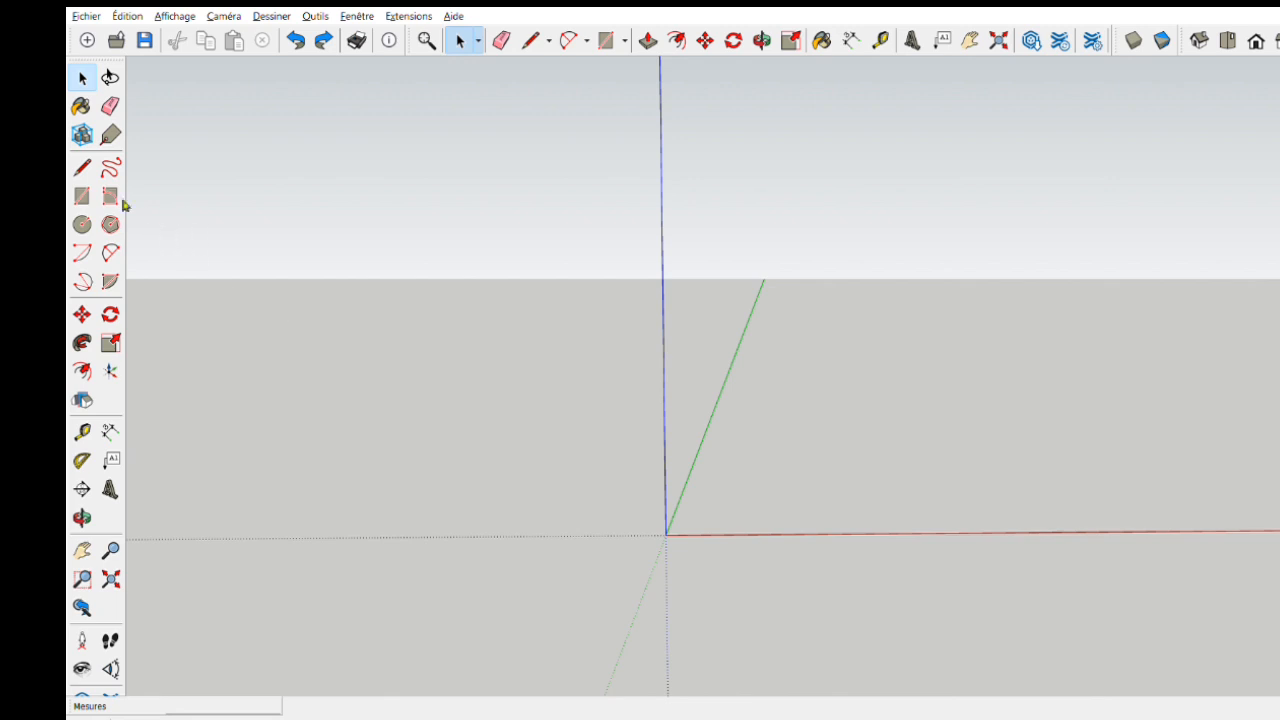
# - Draw a 120 × 80 cm rectangle flat on the ground with its long side along the red axis
pyautogui.click(82, 196)
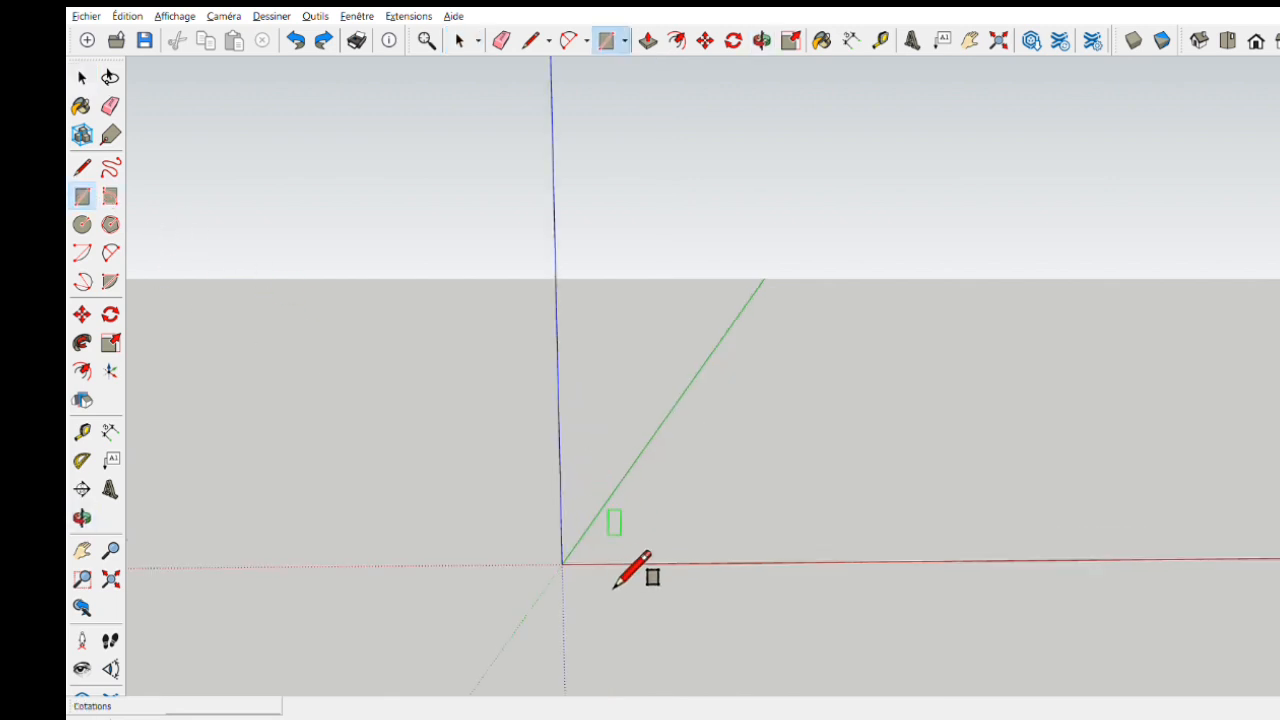
pyautogui.moveTo(831, 597)
pyautogui.keyDown('shift'); pyautogui.mouseDown(button='middle')
pyautogui.moveTo(799, 552)
pyautogui.moveTo(866, 540)
pyautogui.moveTo(837, 583)
pyautogui.mouseUp(button='middle'); pyautogui.keyUp('shift')
pyautogui.click(520, 401)
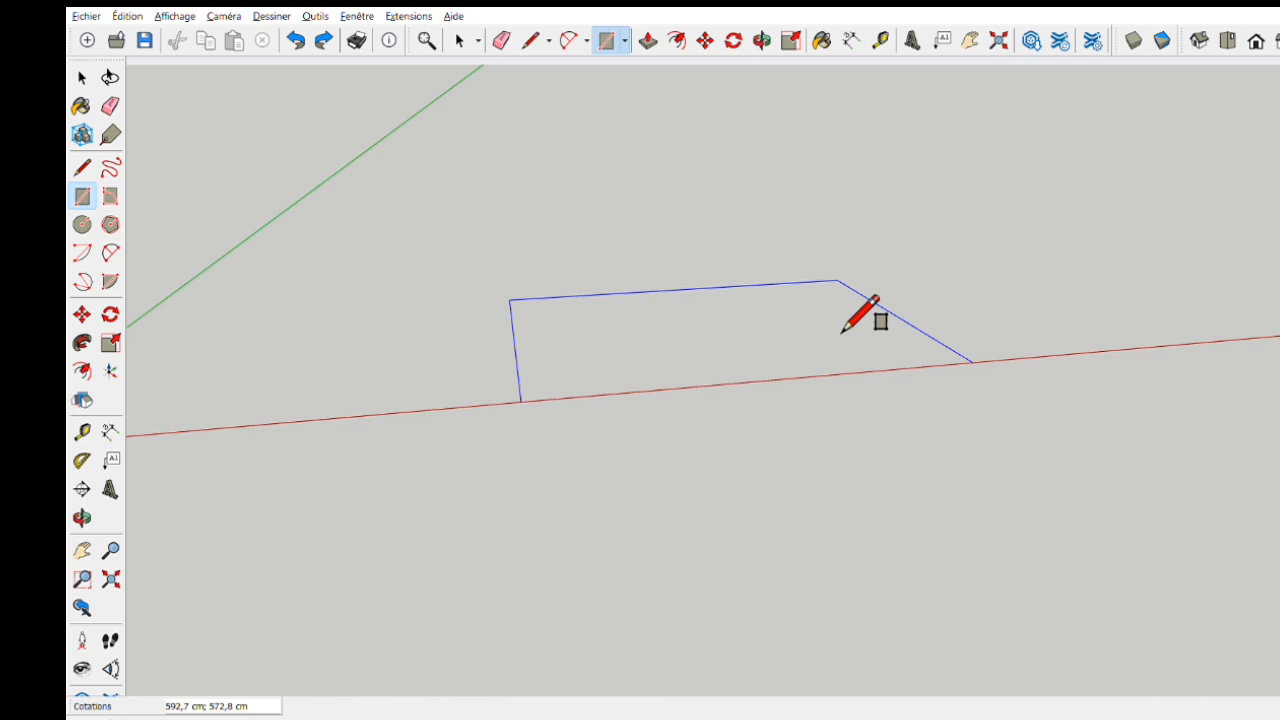
pyautogui.moveTo(823, 349); pyautogui.dragTo(820, 317, button='middle')
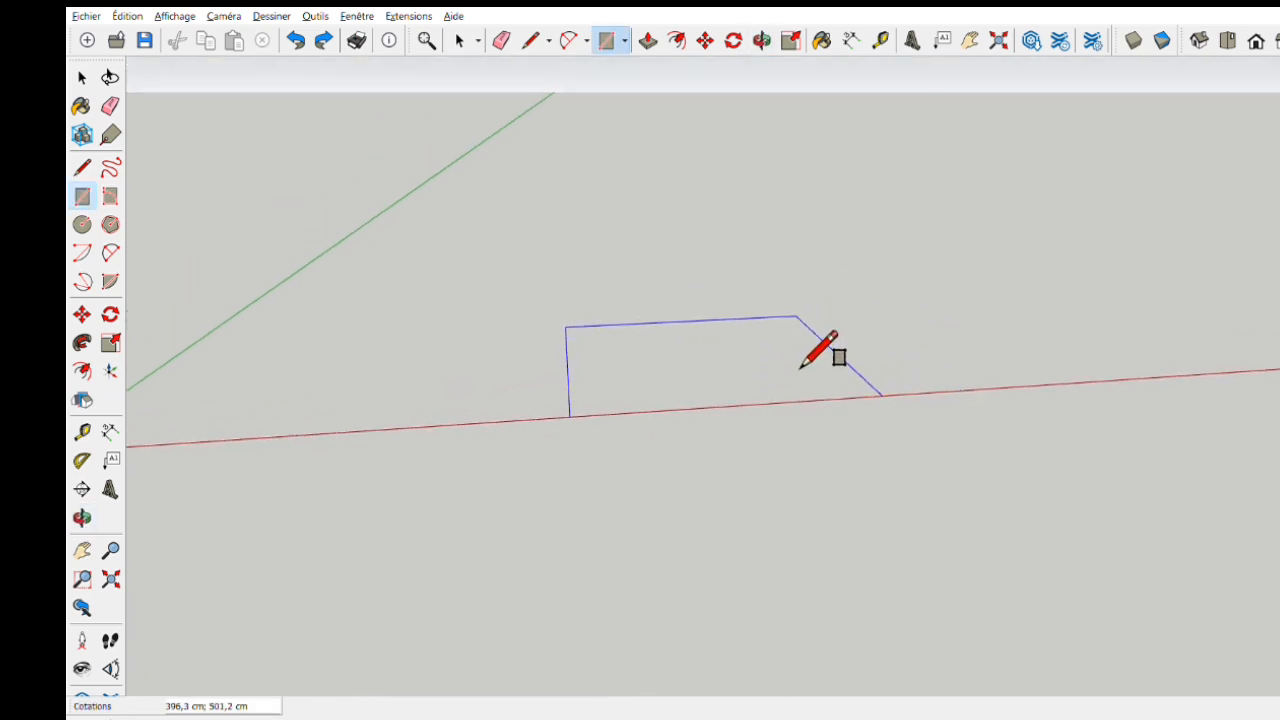
pyautogui.write('120;')
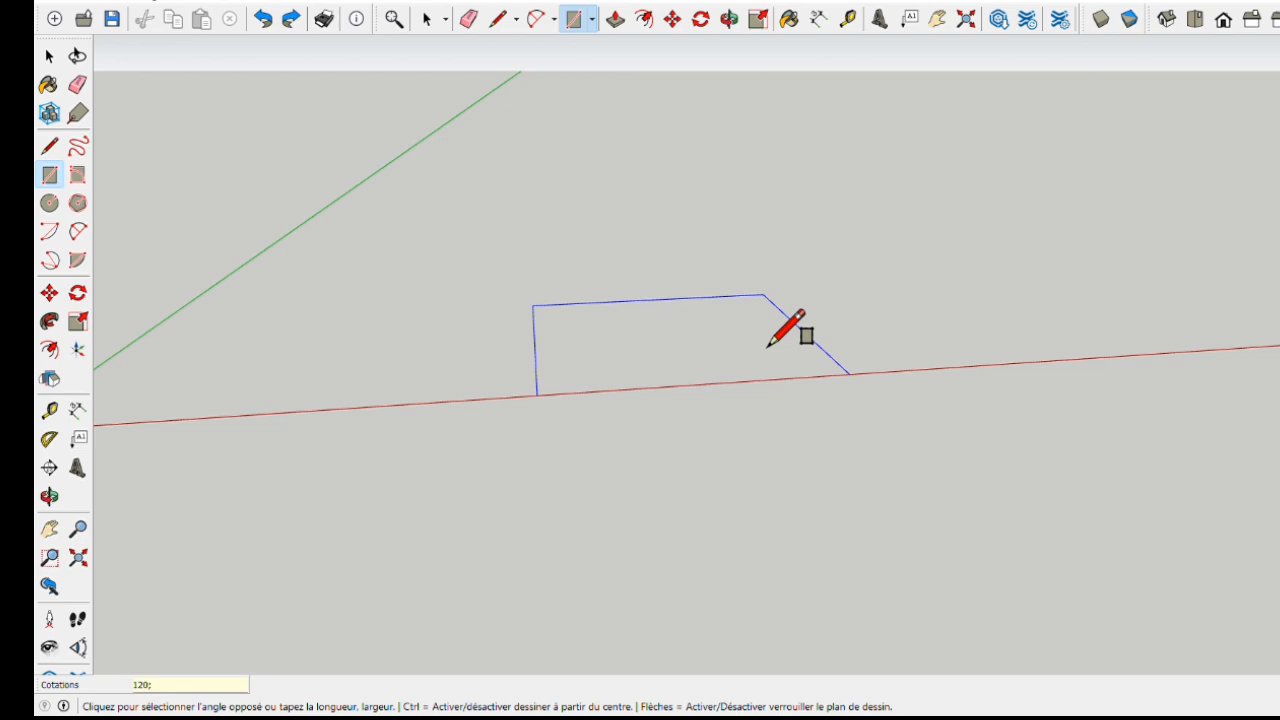
pyautogui.write('80')
pyautogui.press('Return')
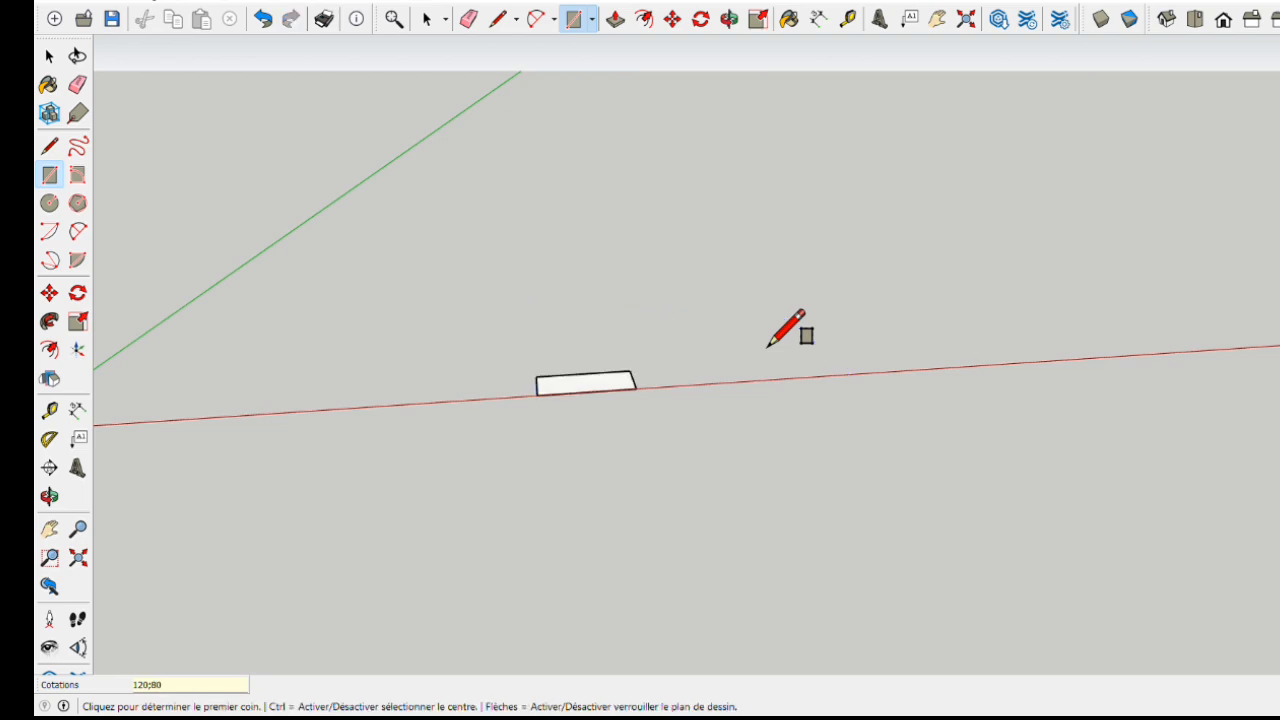
# - Push/Pull the rectangle up 3 cm to form a thin slab
pyautogui.scroll(5, 612, 413)
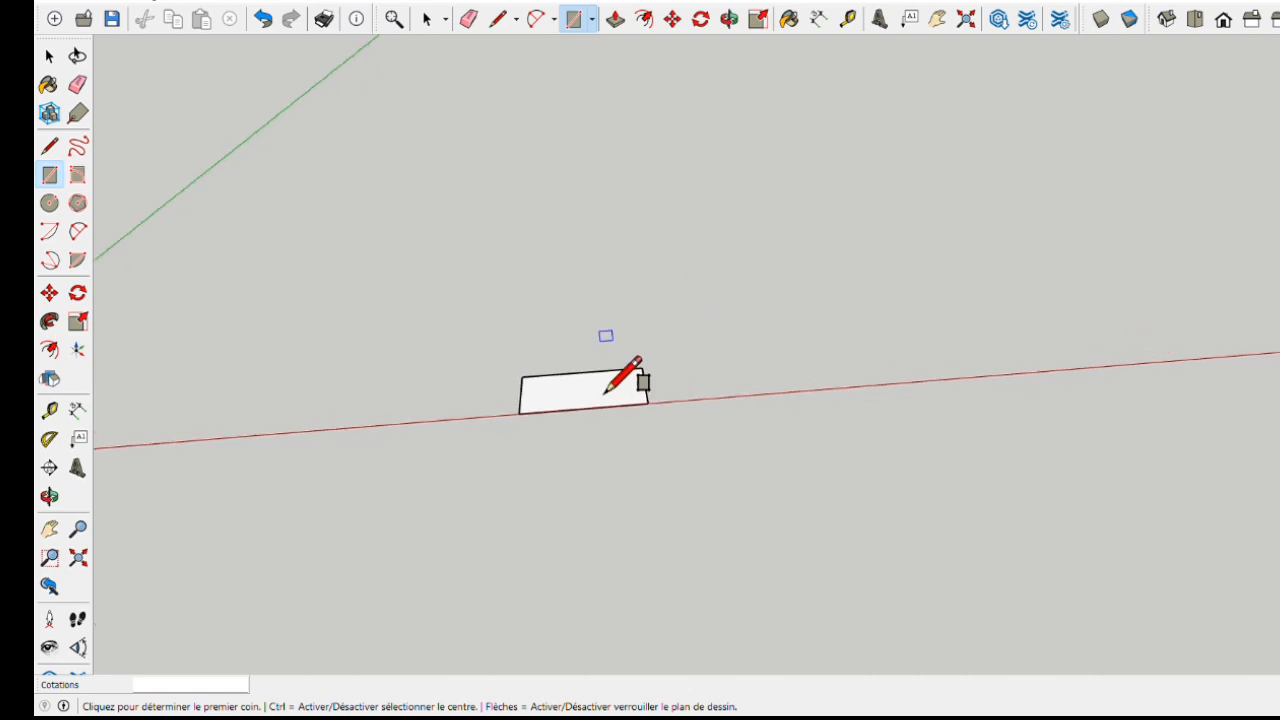
pyautogui.scroll(2, 597, 416)
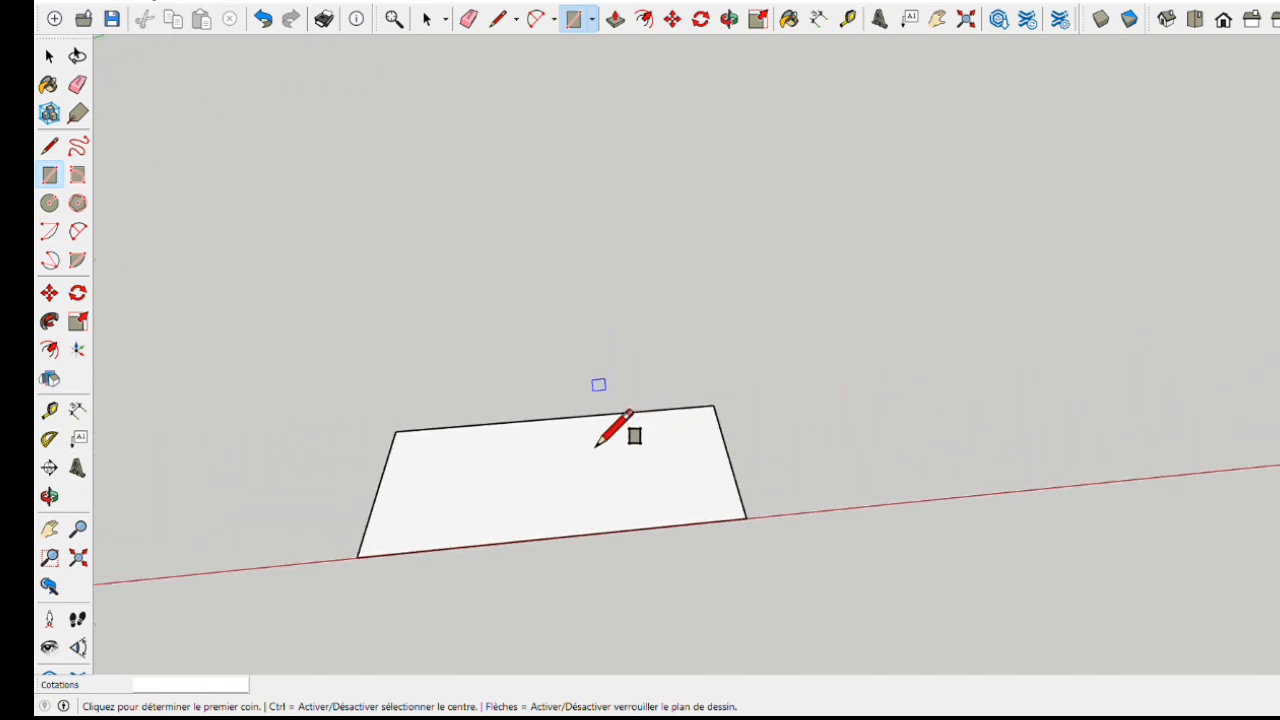
pyautogui.moveTo(597, 448)
pyautogui.mouseDown(button='middle')
pyautogui.moveTo(577, 431)
pyautogui.moveTo(631, 466)
pyautogui.mouseUp(button='middle')
pyautogui.press('r')
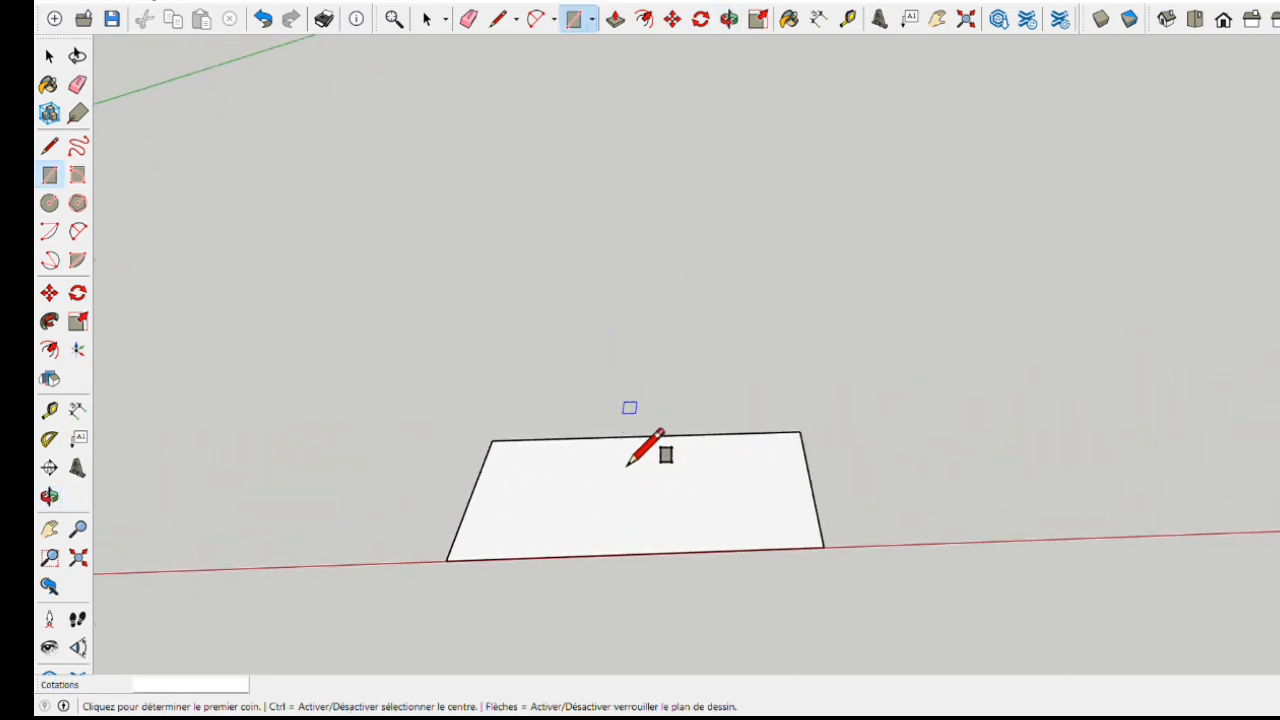
pyautogui.scroll(1, 615, 485)
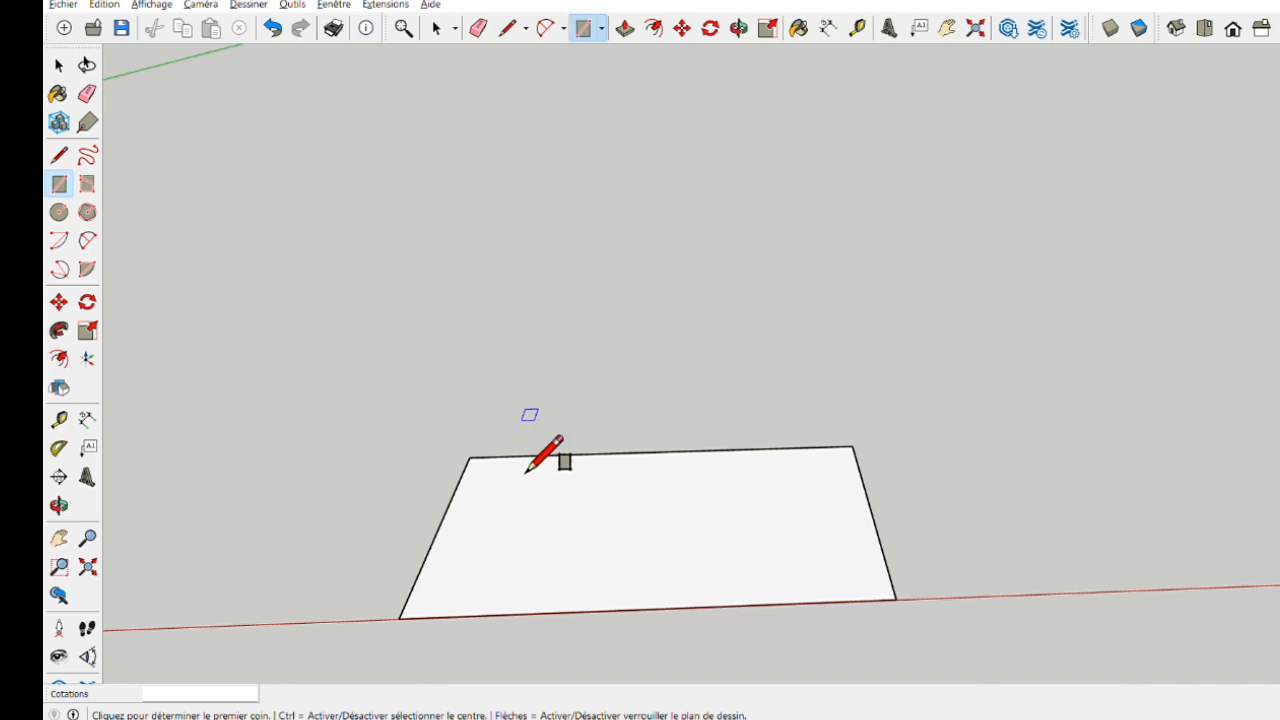
pyautogui.click(688, 120)
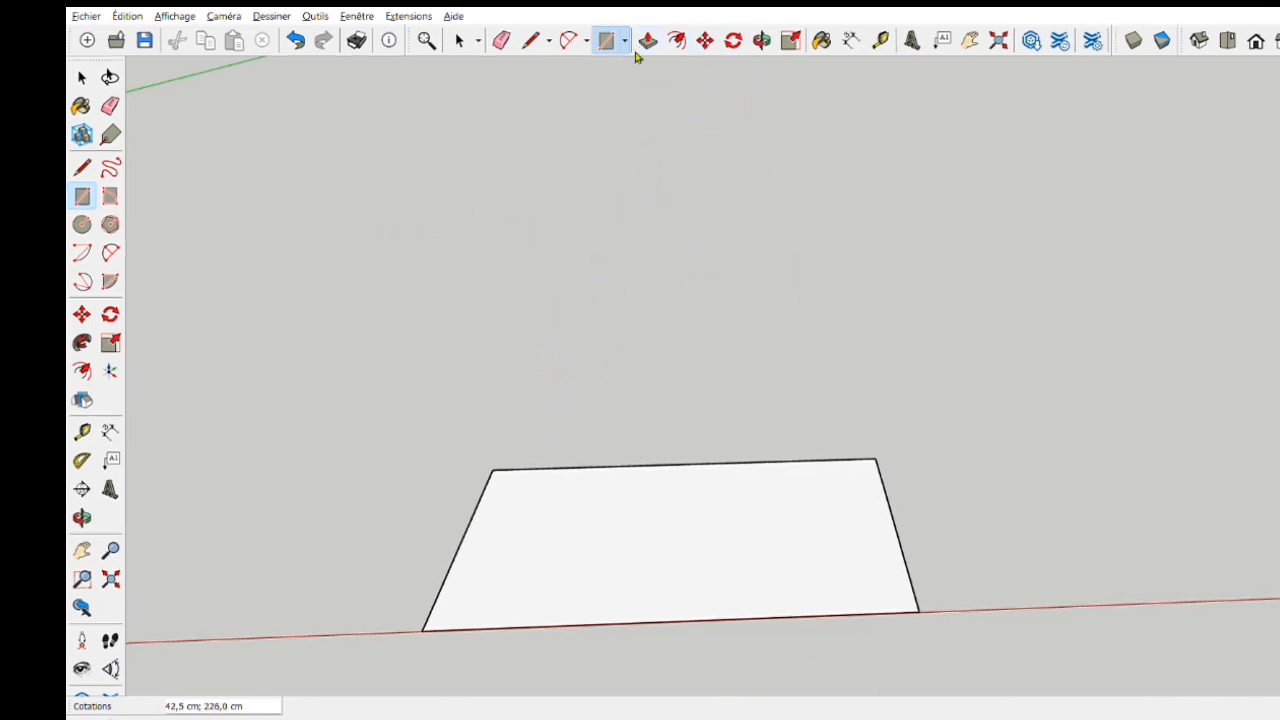
pyautogui.click(647, 40)
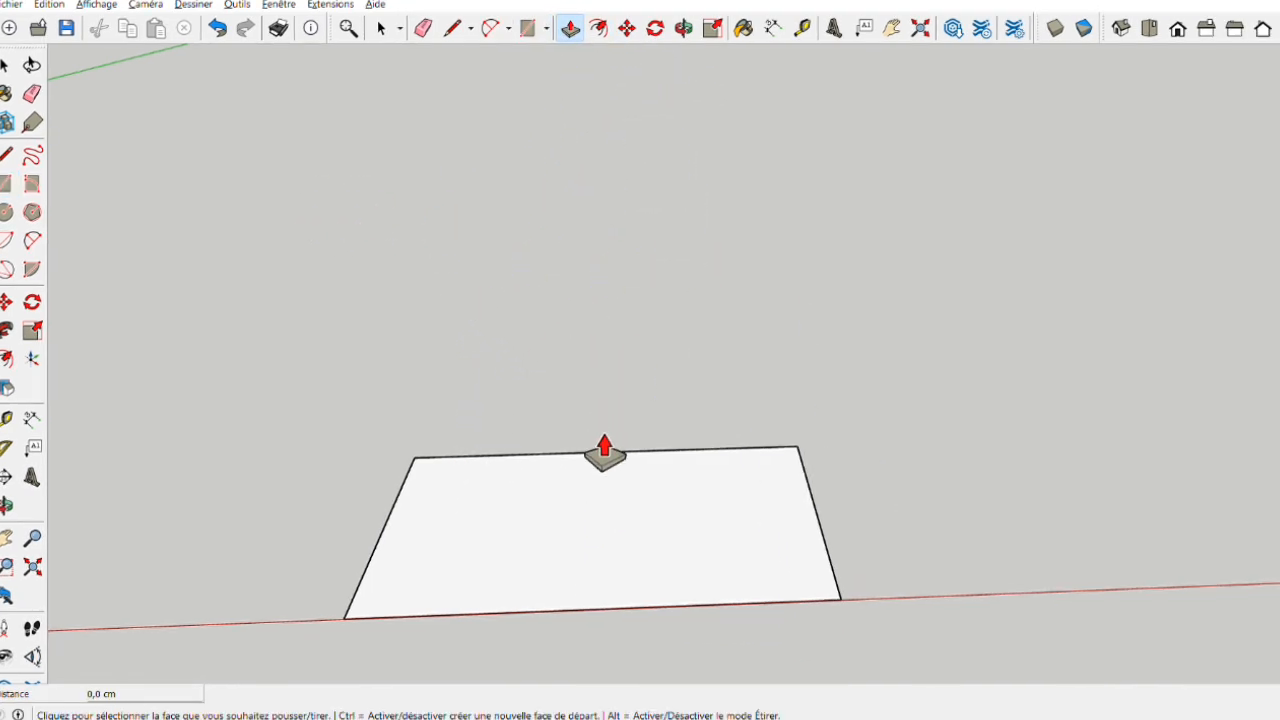
pyautogui.click(614, 503)
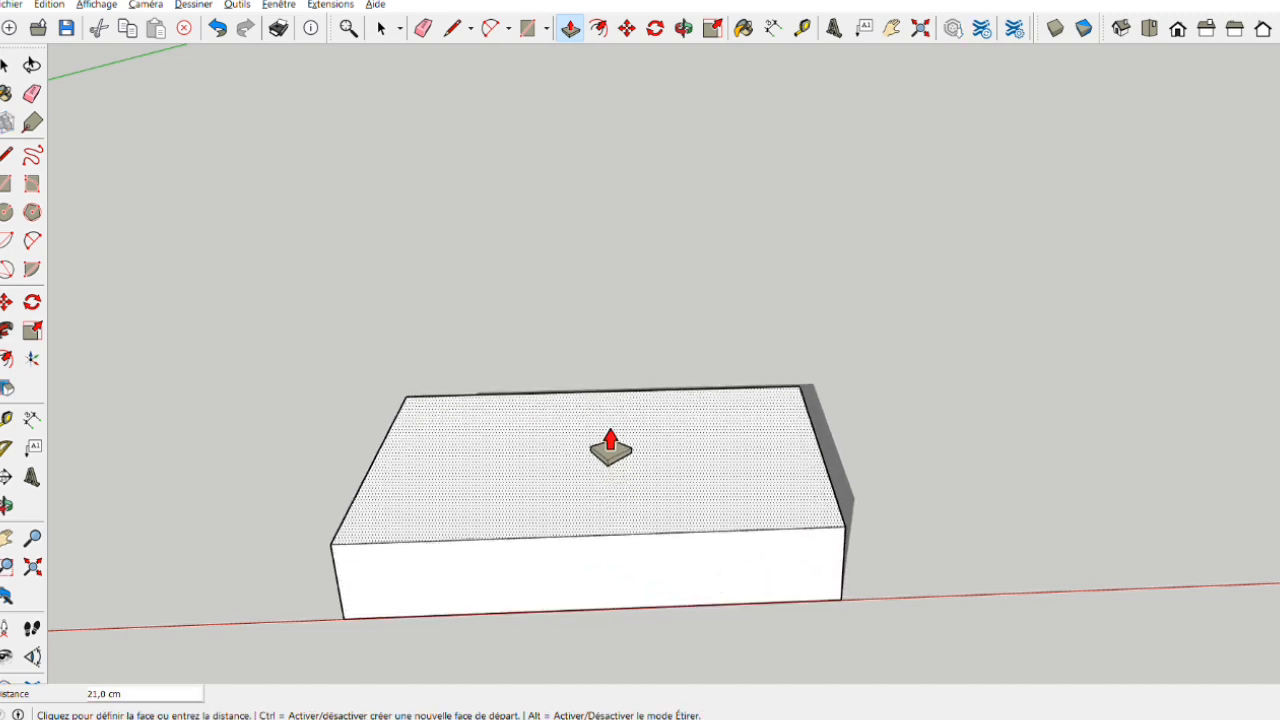
pyautogui.write('3')
pyautogui.press('Return')
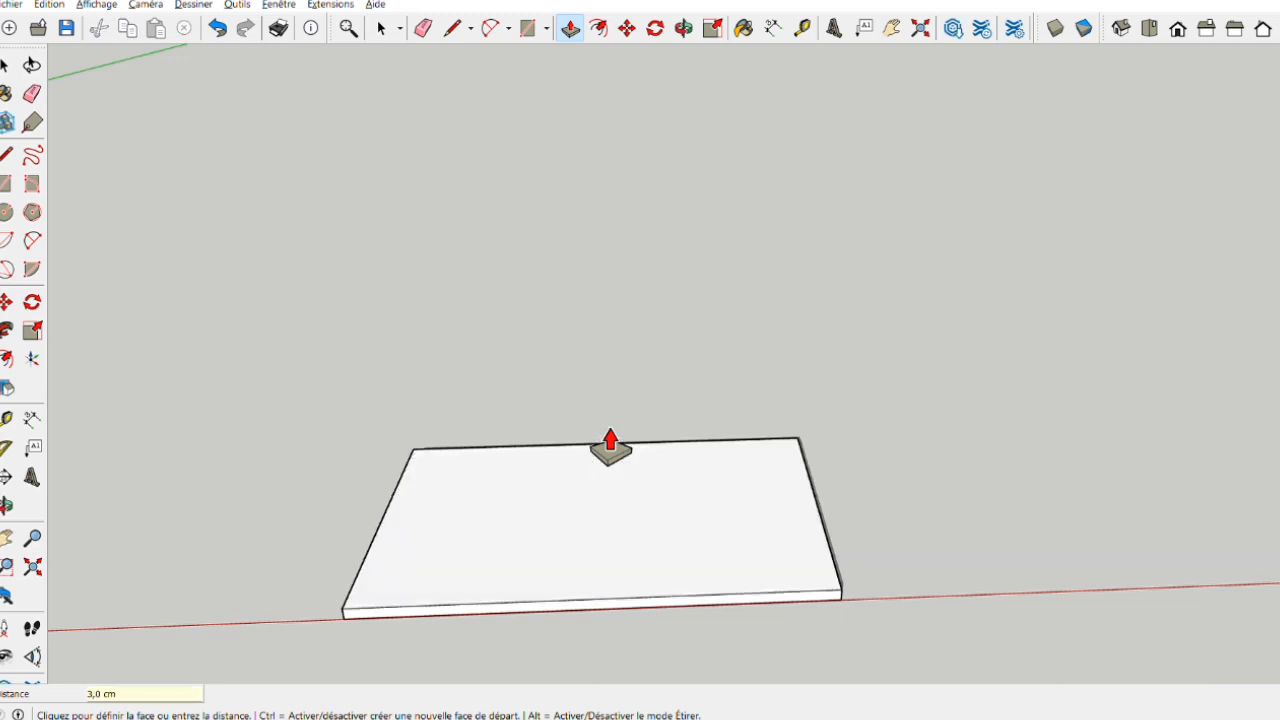
# - Offset the slab's top outline inward, and offset the resulting inner outline inward again by 3 cm
pyautogui.moveTo(540, 527)
pyautogui.mouseDown(button='middle')
pyautogui.moveTo(526, 520)
pyautogui.moveTo(557, 400)
pyautogui.mouseUp(button='middle')
pyautogui.moveTo(679, 488); pyautogui.dragTo(646, 566, button='middle')
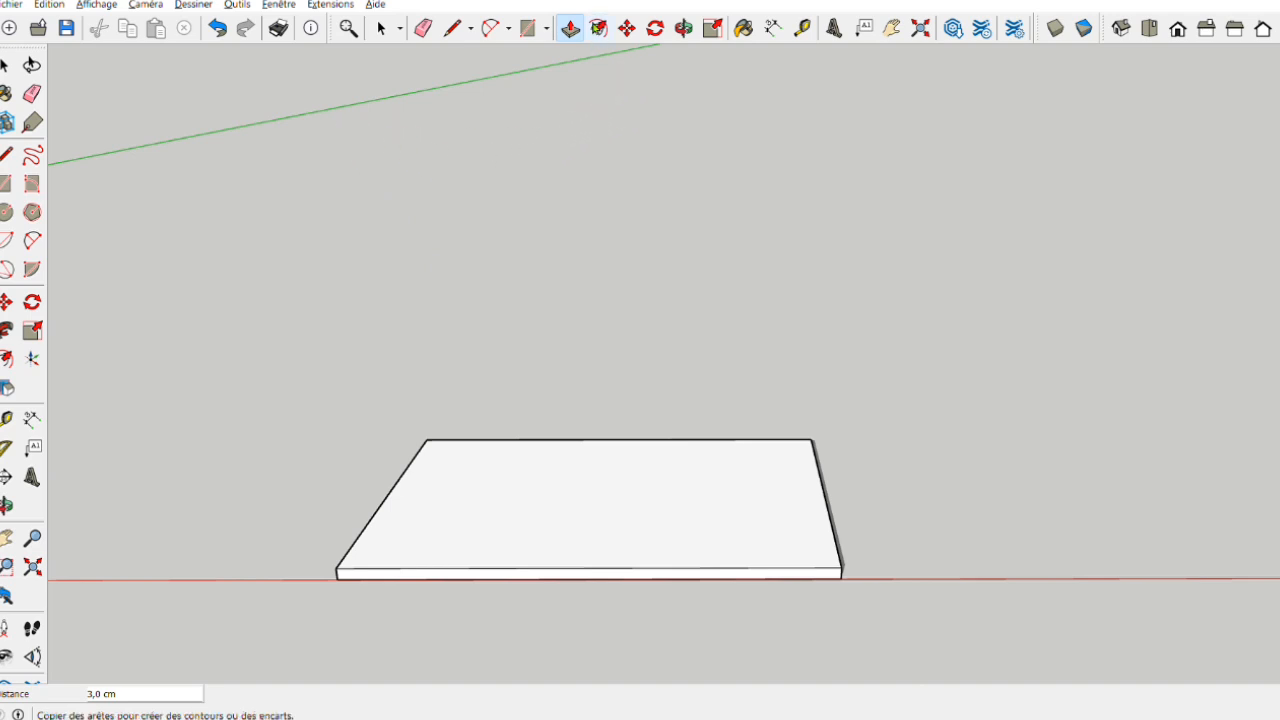
pyautogui.click(598, 28)
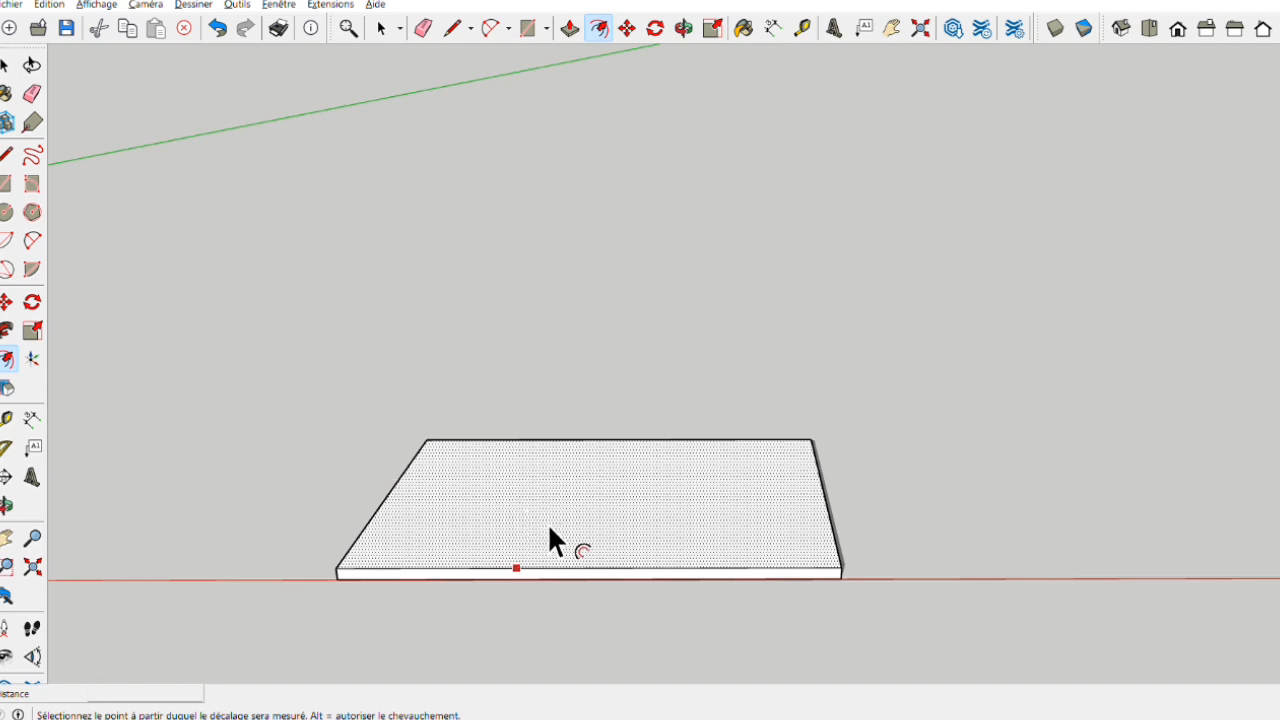
pyautogui.click(545, 515)
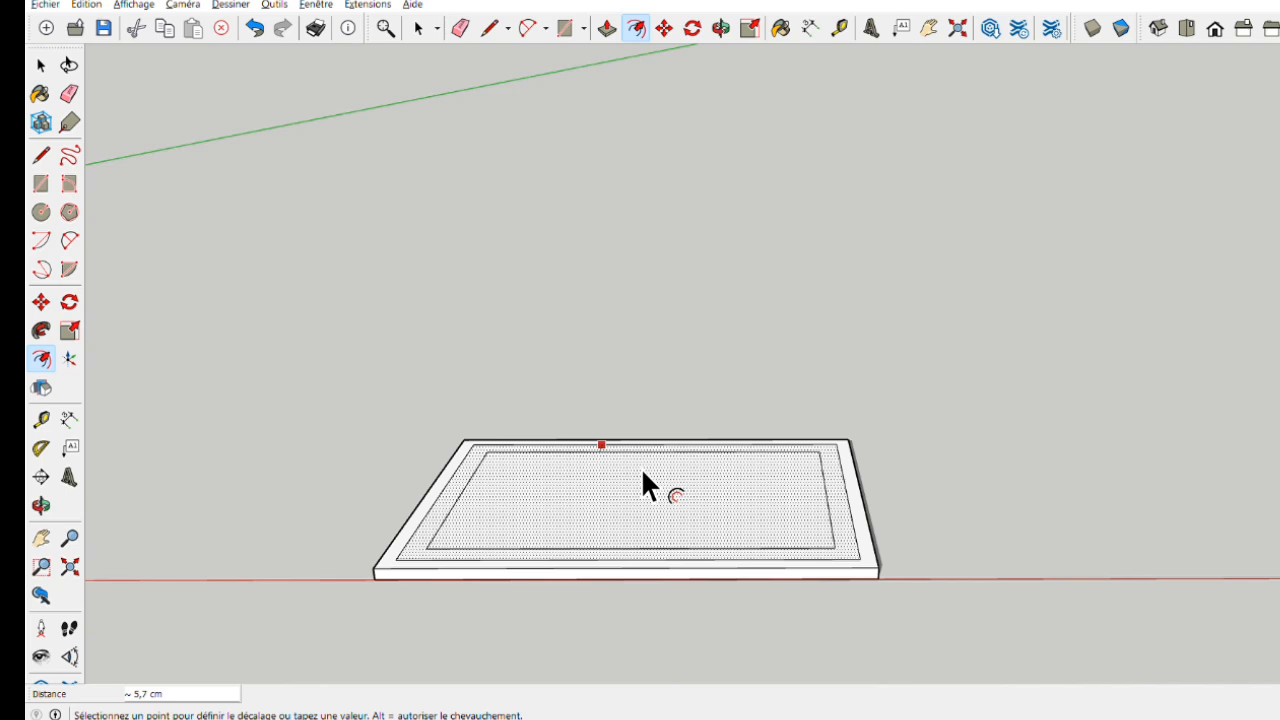
pyautogui.write('3')
pyautogui.press('Return')
pyautogui.moveTo(689, 453); pyautogui.dragTo(651, 523, button='middle')
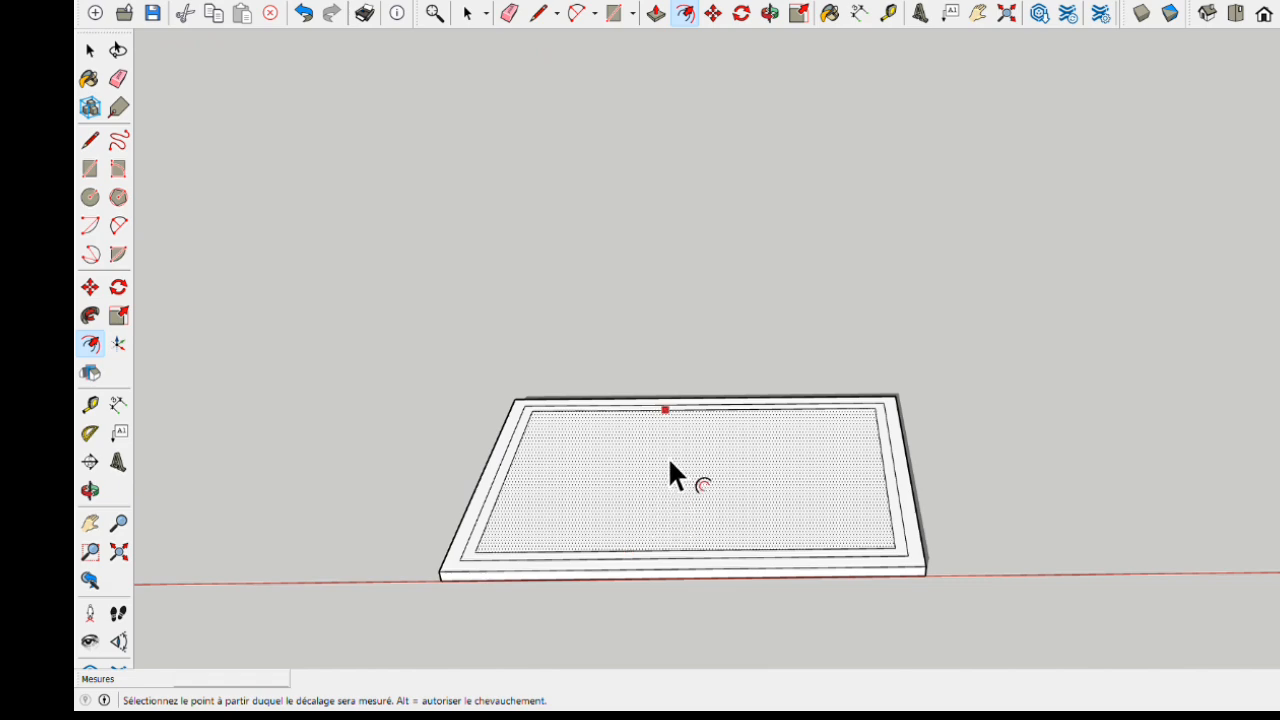
pyautogui.press('Escape')
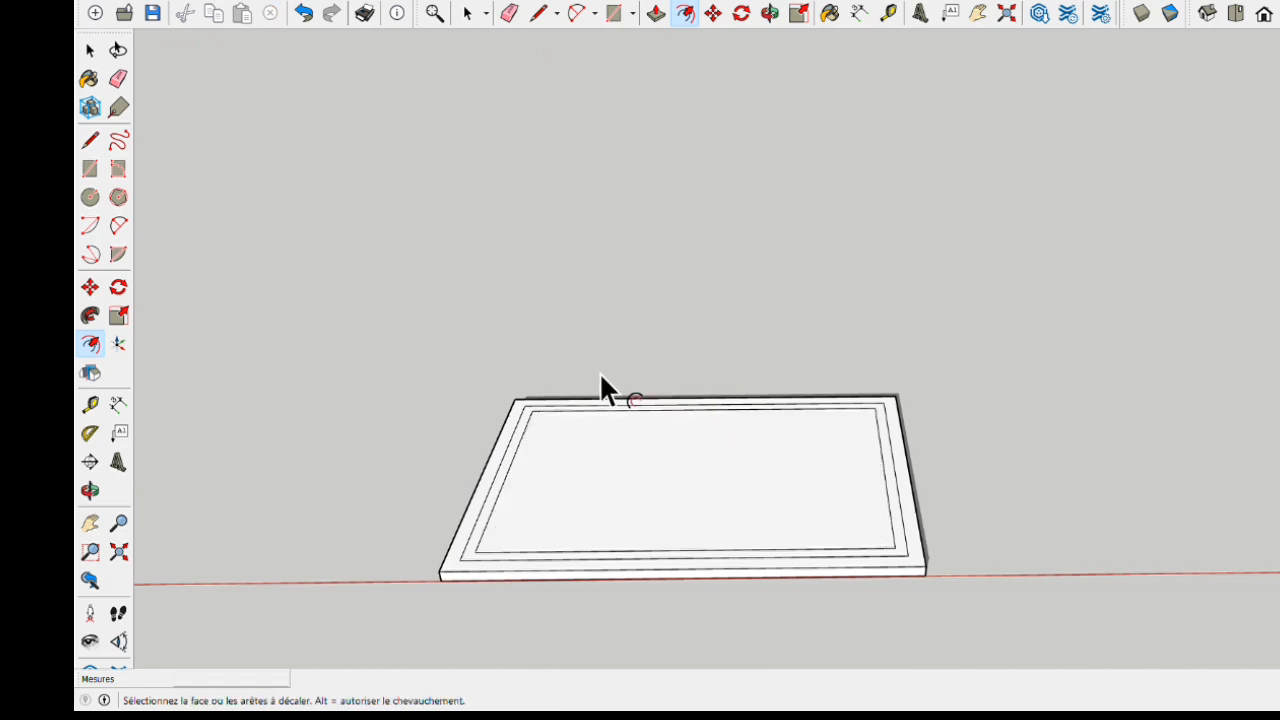
# - Push/Pull the narrow band between the two offset outlines up 8 cm to form a raised rim
pyautogui.scroll(4, 602, 392)
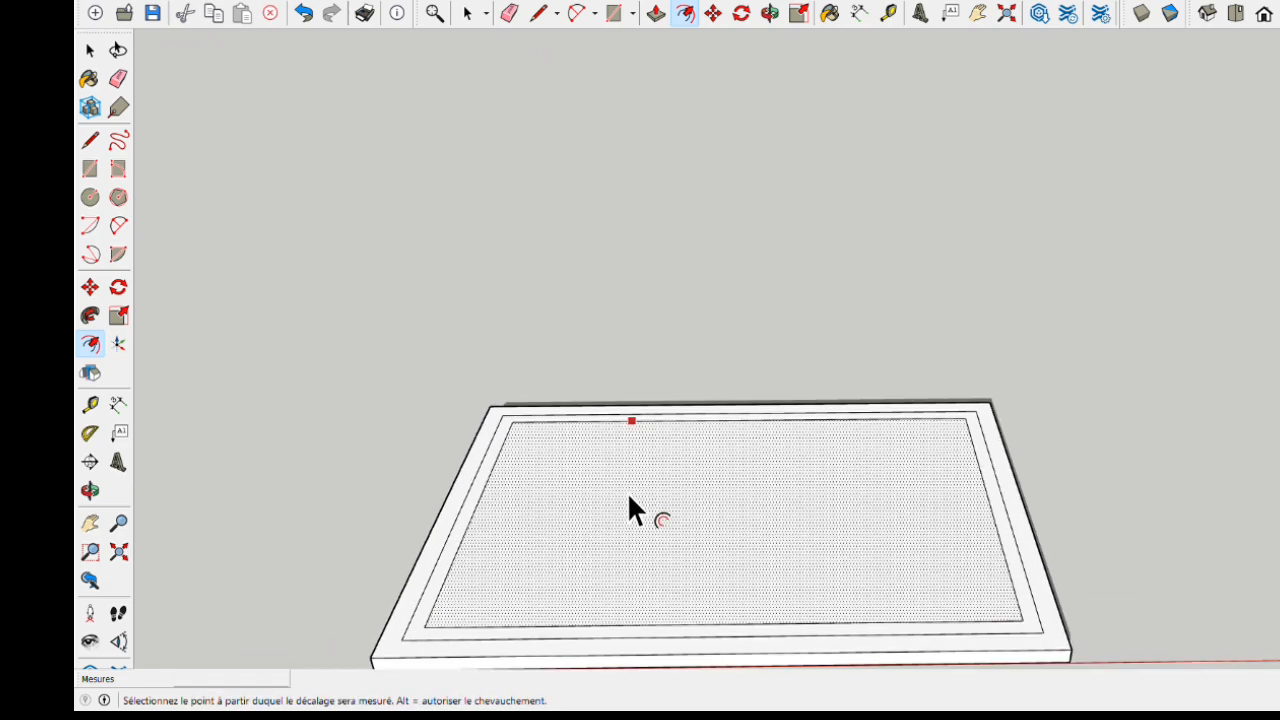
pyautogui.moveTo(628, 508); pyautogui.dragTo(658, 468, button='middle')
pyautogui.moveTo(606, 226); pyautogui.dragTo(602, 320, button='middle')
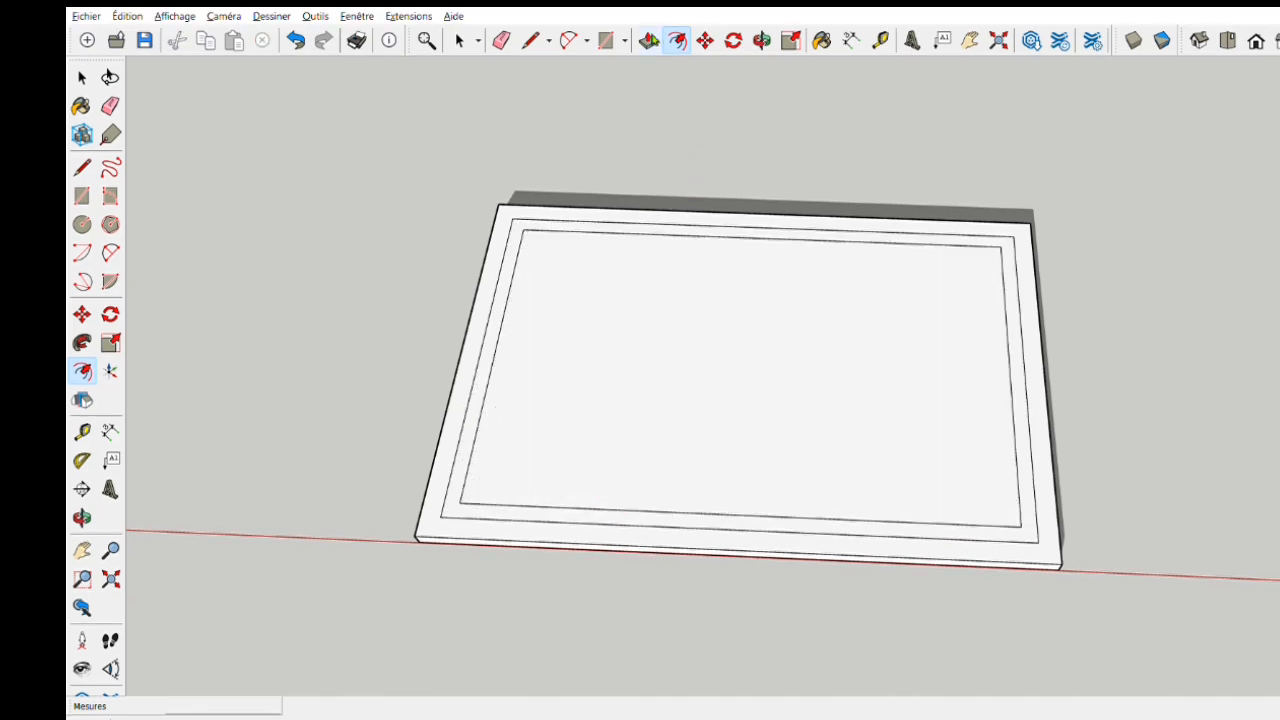
pyautogui.click(649, 40)
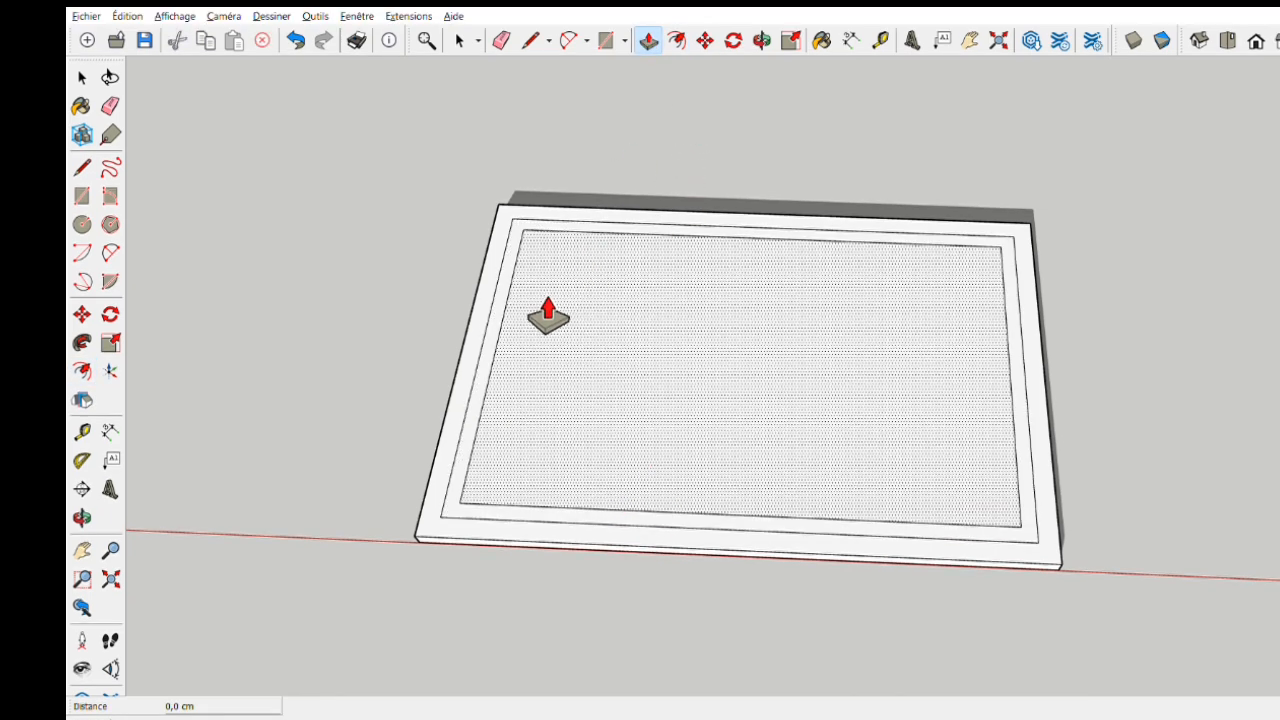
pyautogui.moveTo(527, 323); pyautogui.dragTo(505, 254)
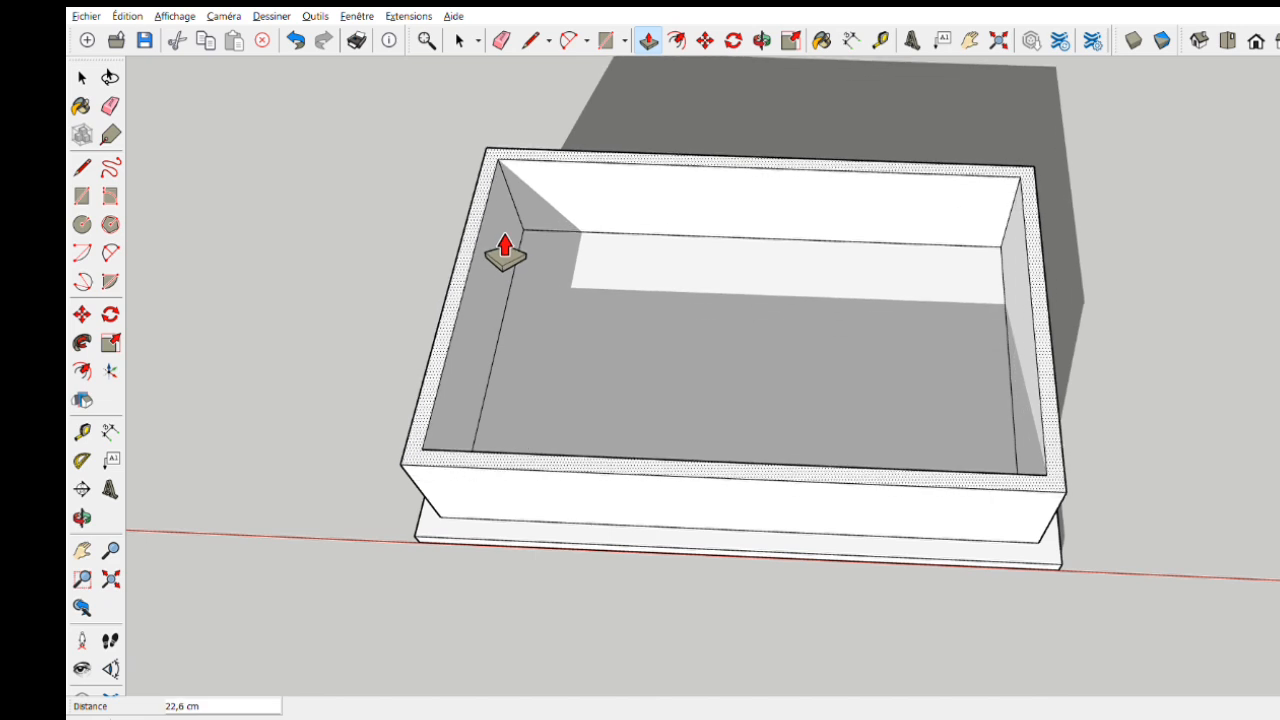
pyautogui.write('8')
pyautogui.press('Return')
# - Place a guide line on the floor inside the rim, 6 cm from the rear long inner edge
pyautogui.moveTo(667, 585); pyautogui.dragTo(900, 380, button='middle')
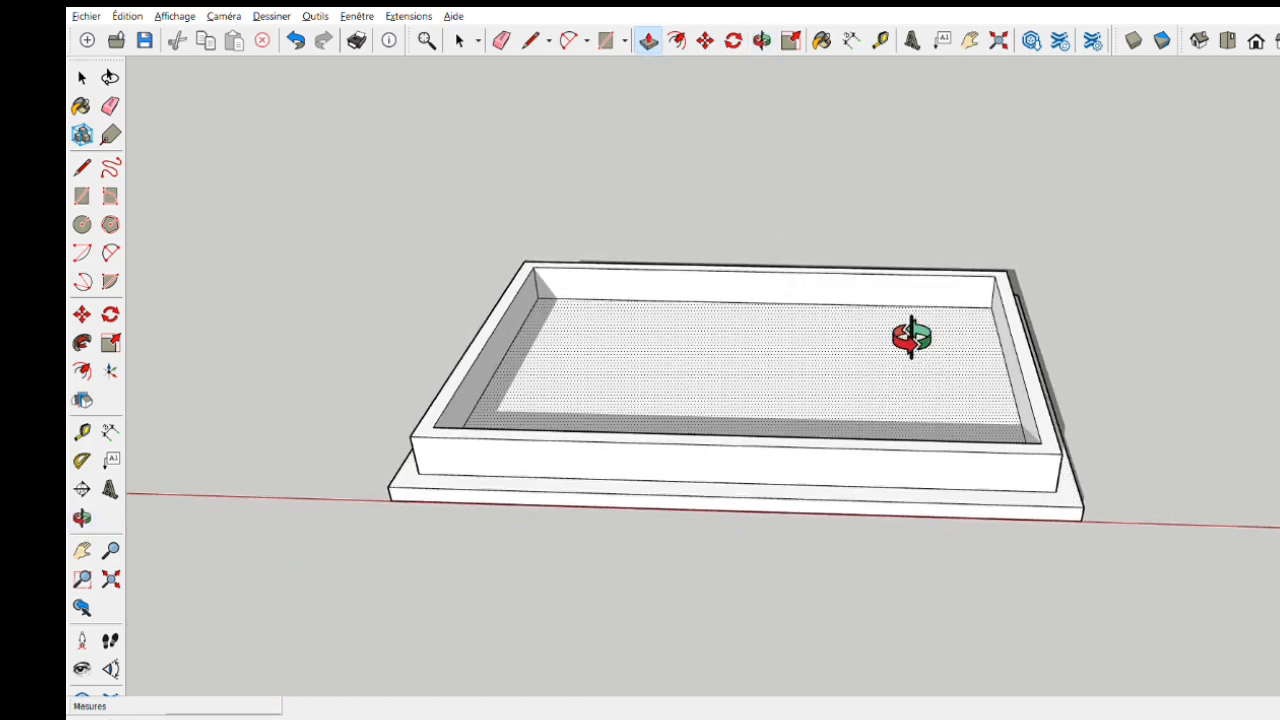
pyautogui.moveTo(910, 337); pyautogui.dragTo(793, 447, button='middle')
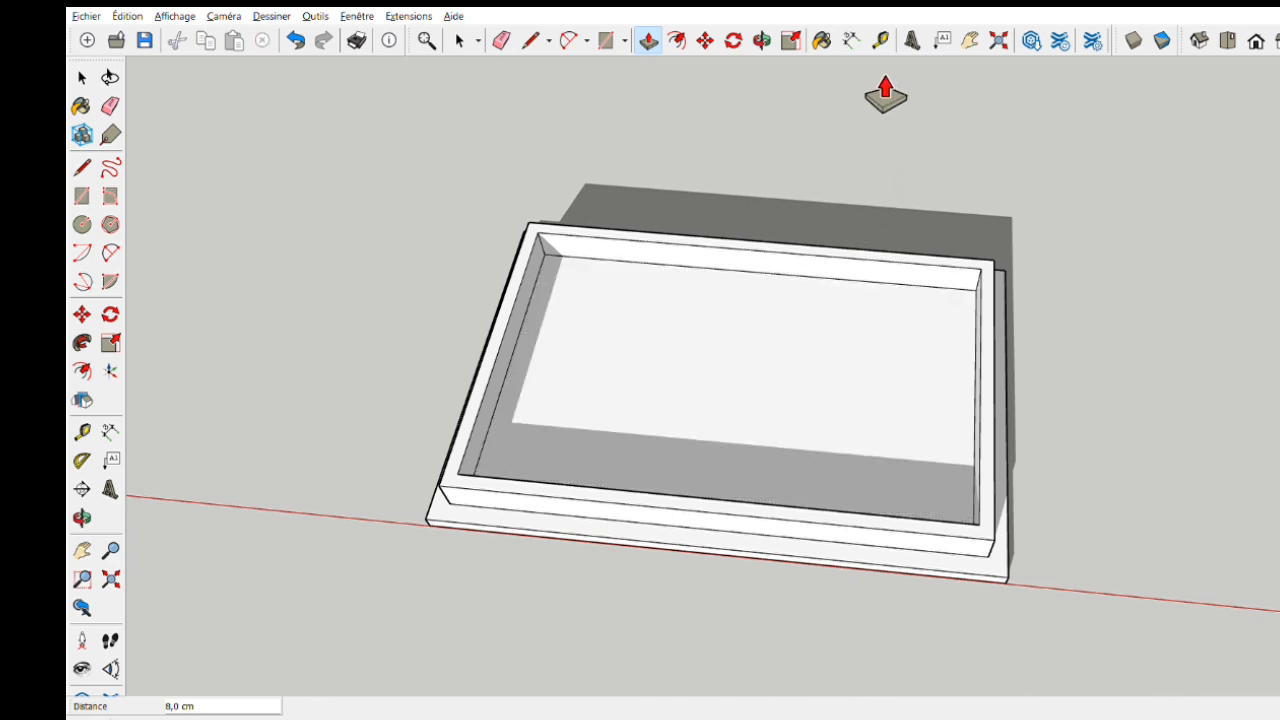
pyautogui.click(880, 40)
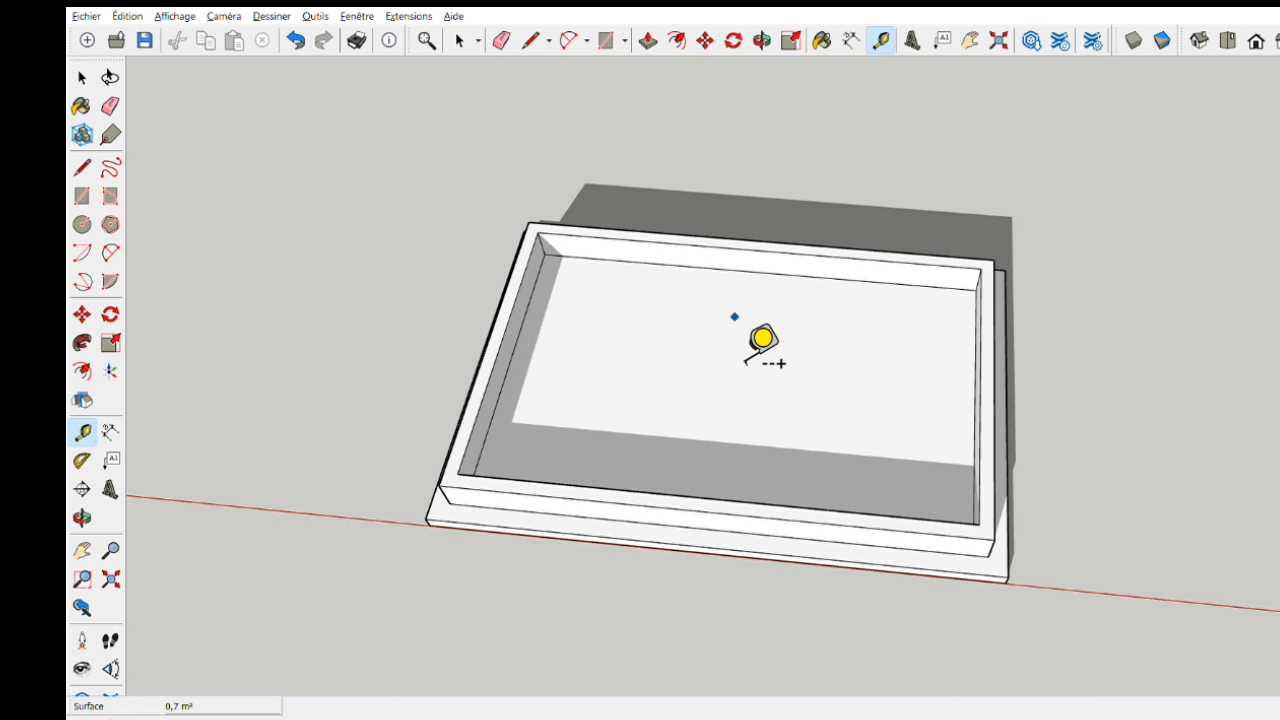
pyautogui.click(757, 273)
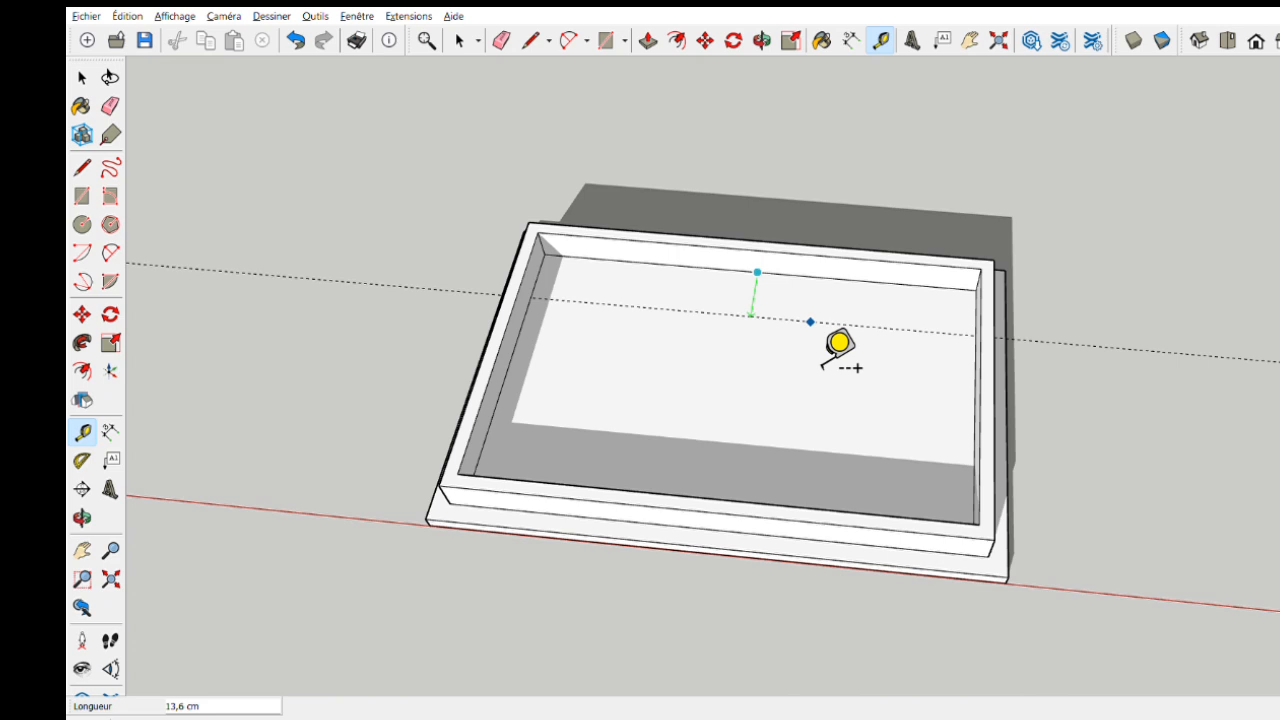
pyautogui.write('6')
pyautogui.press('Return')
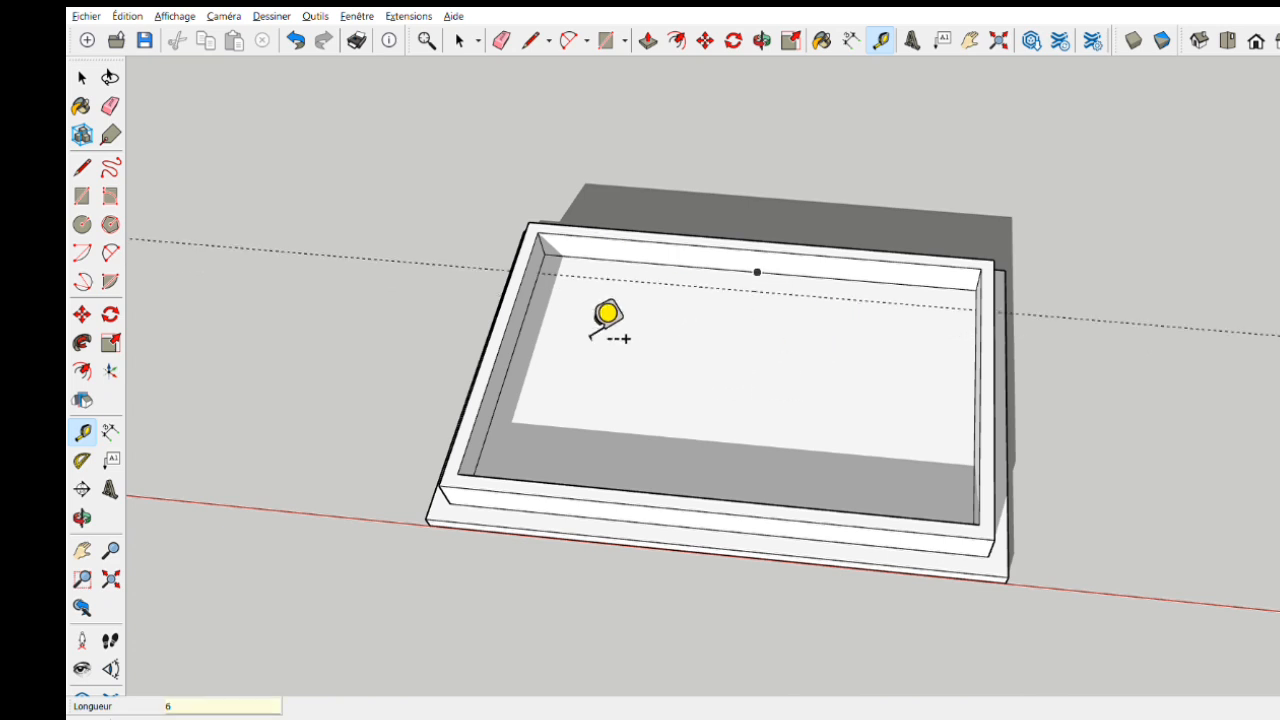
# - Place a guide line on the floor inside the rim, 6 cm from the left short inner edge
pyautogui.click(500, 389)
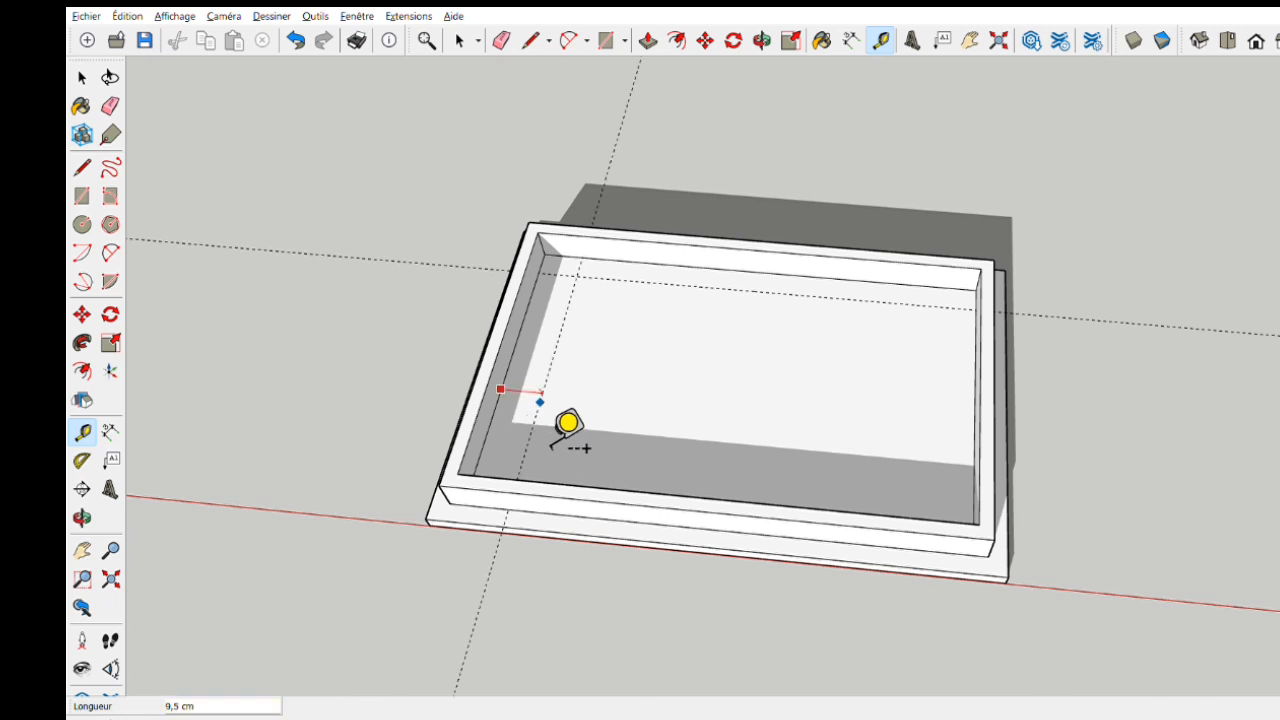
pyautogui.write('6')
pyautogui.press('Return')
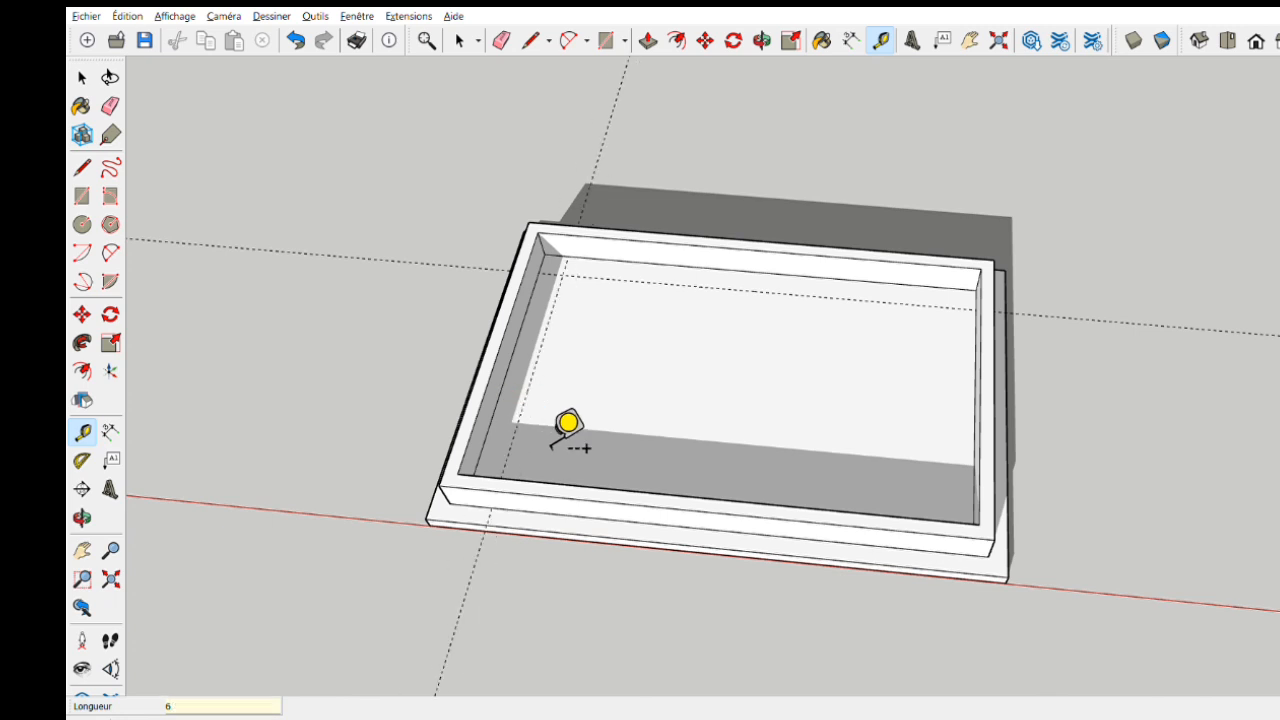
# - Place a guide line on the floor inside the rim, 6 cm from the right short inner edge
pyautogui.click(563, 324)
pyautogui.moveTo(564, 338); pyautogui.dragTo(683, 363, button='middle')
pyautogui.press('Escape')
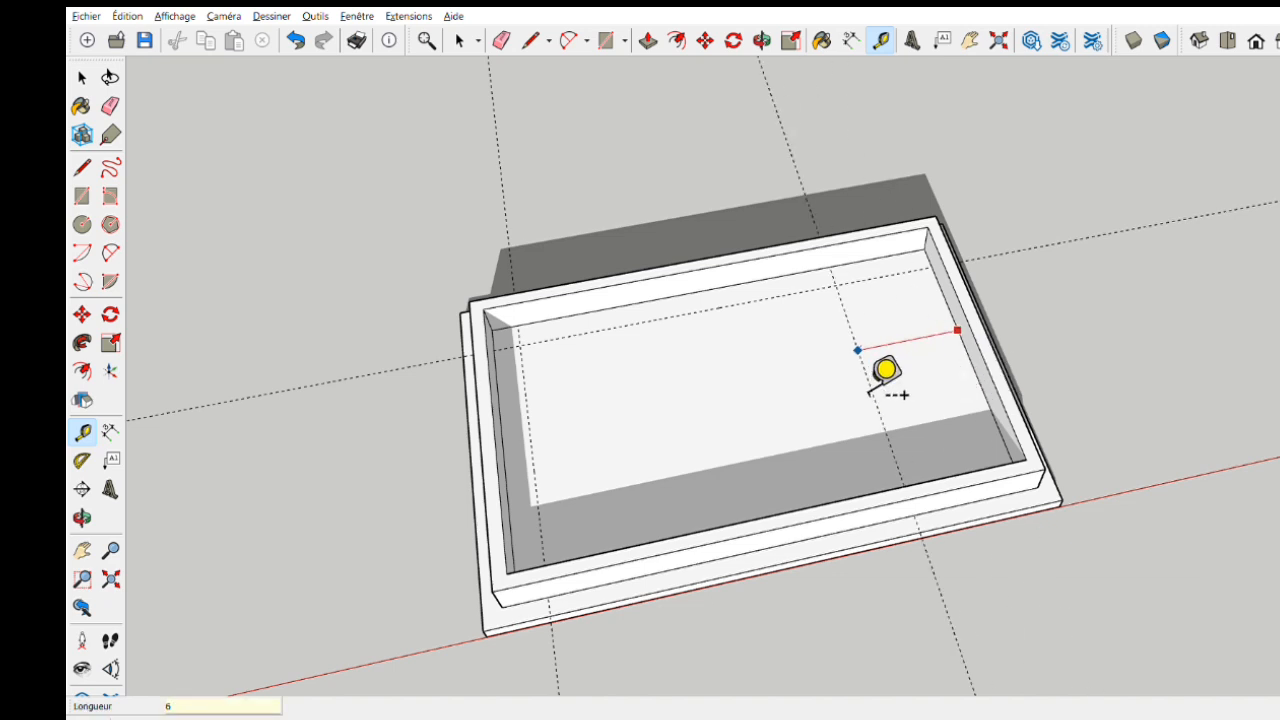
pyautogui.press('Return')
# - Place a guide line on the floor inside the rim, 6 cm from the front long inner edge
pyautogui.moveTo(818, 297); pyautogui.dragTo(767, 588, button='middle')
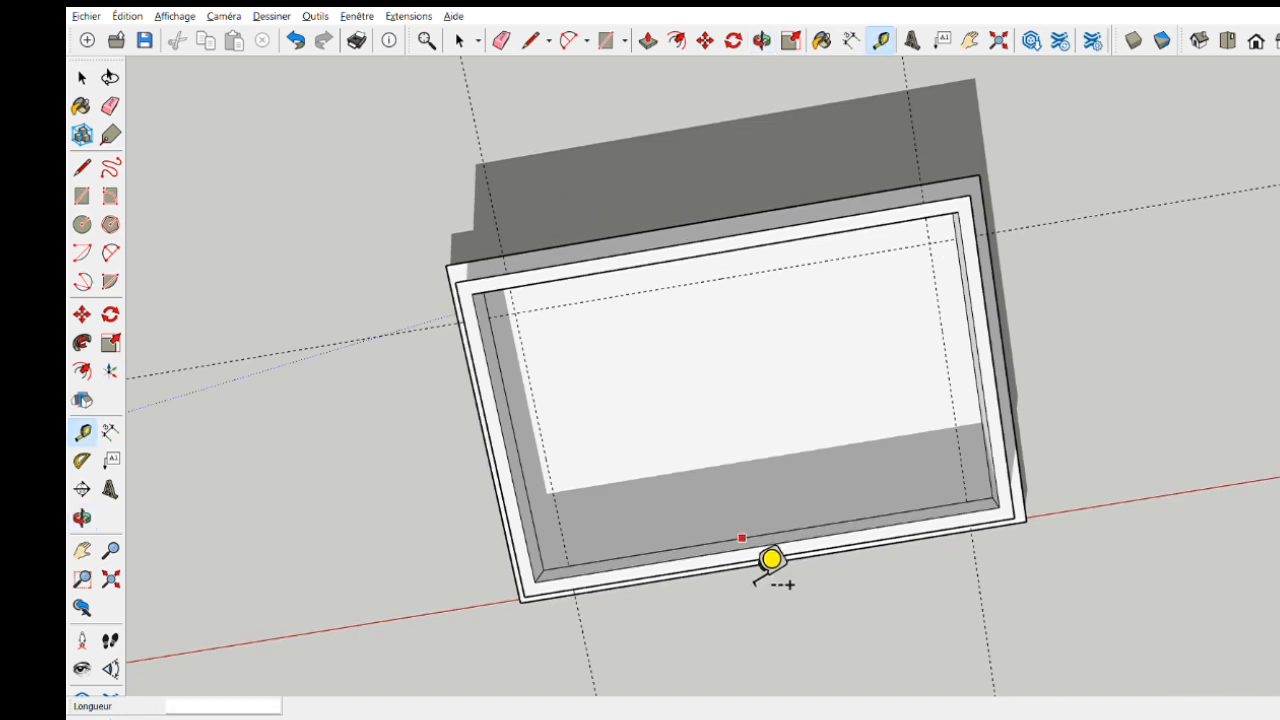
pyautogui.click(743, 538)
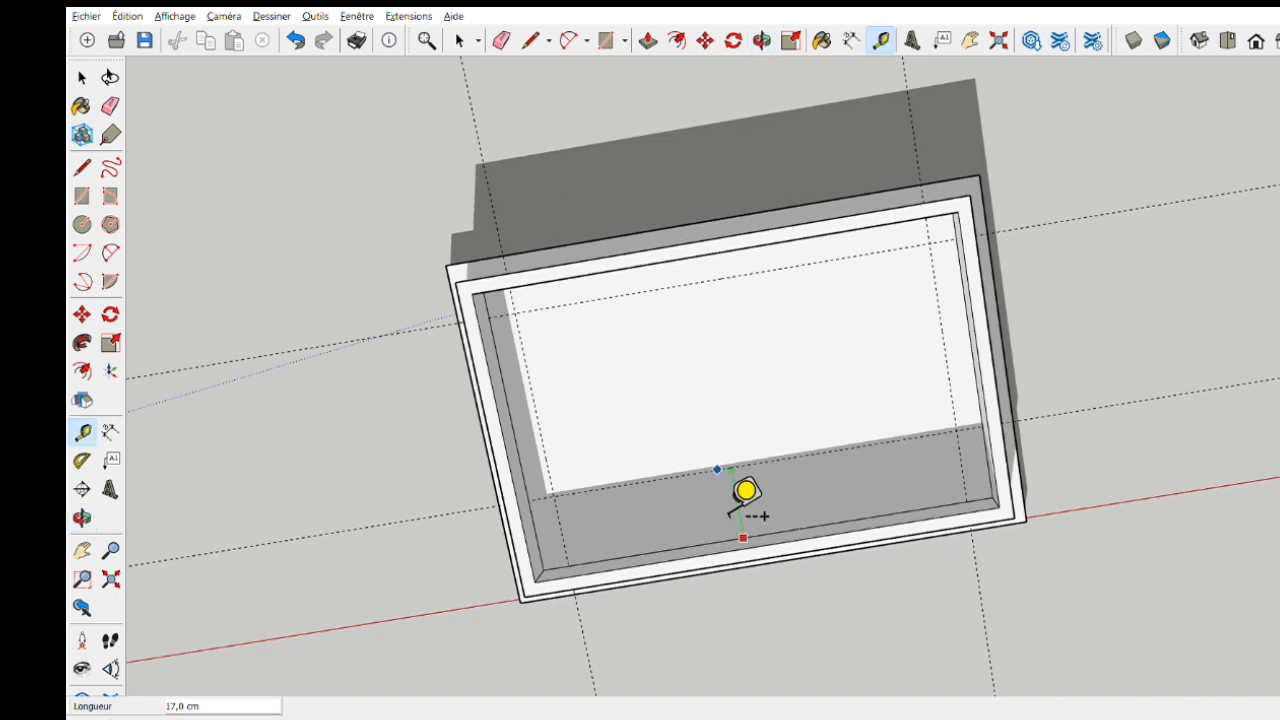
pyautogui.press('Return')
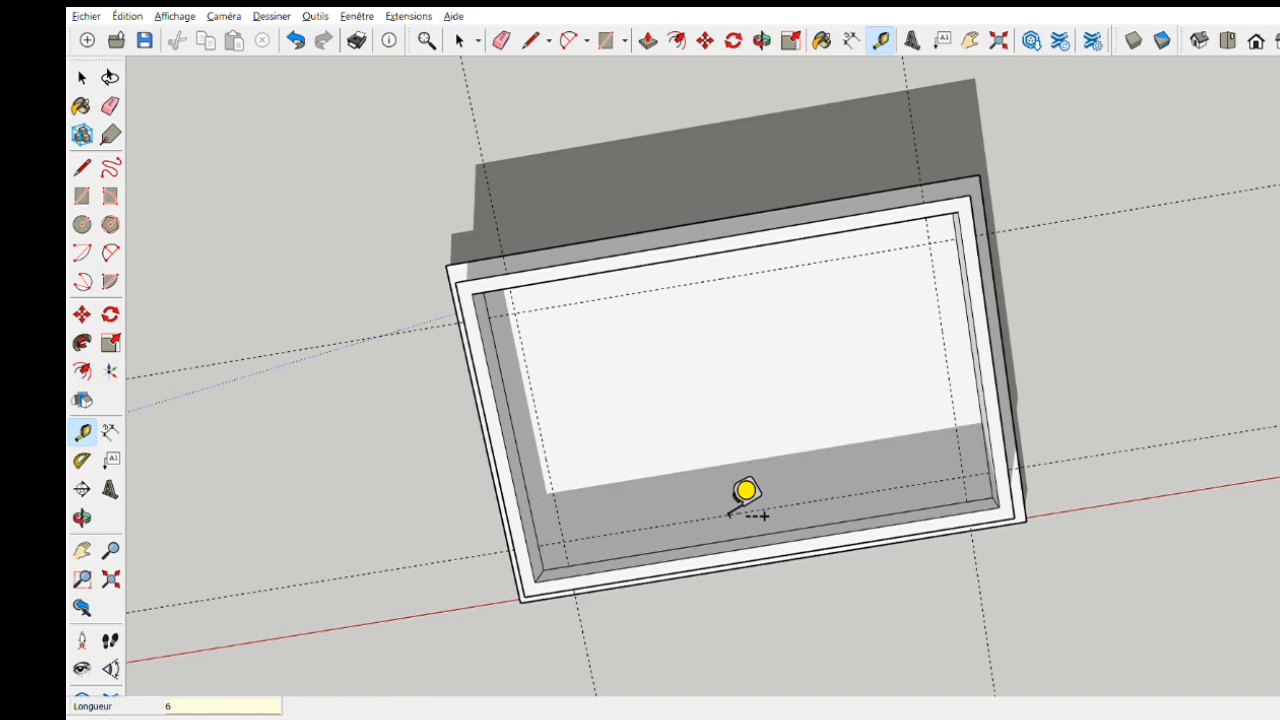
# - Draw a 6 × 6 cm square in each of the four inner floor corners, from the rim corner to the guide intersection
pyautogui.moveTo(636, 482); pyautogui.dragTo(676, 426, button='middle')
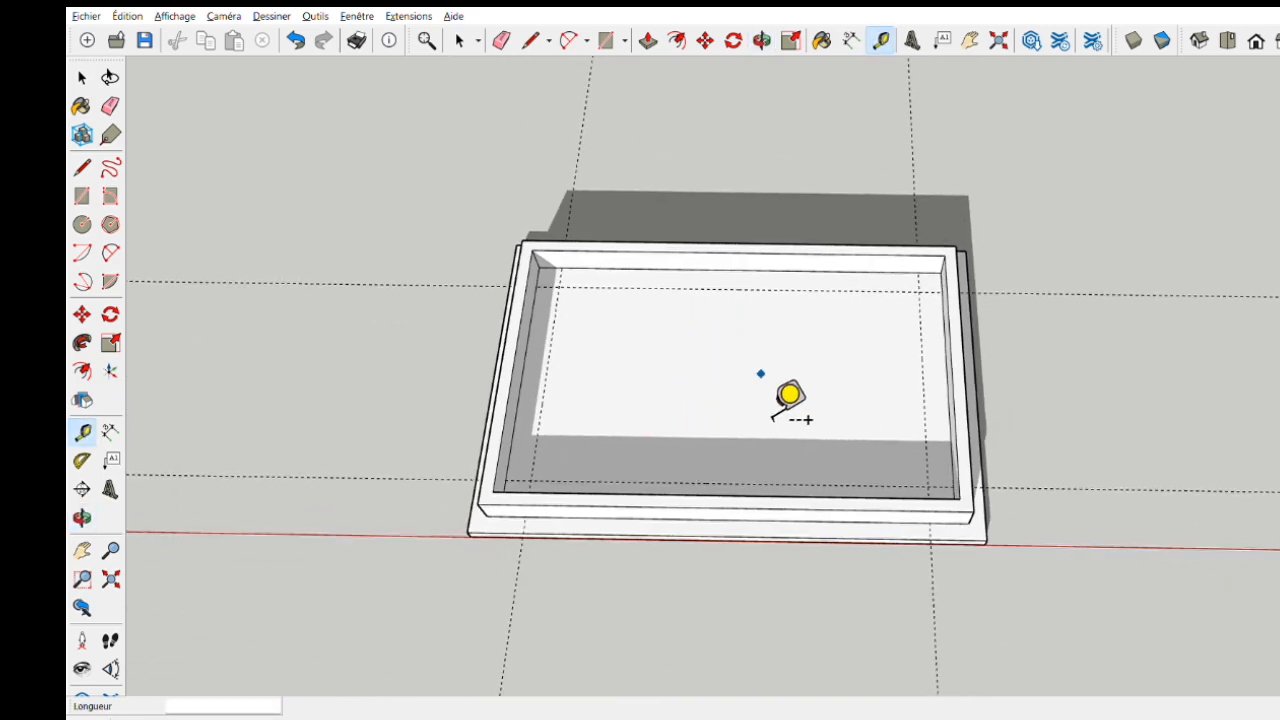
pyautogui.click(84, 198)
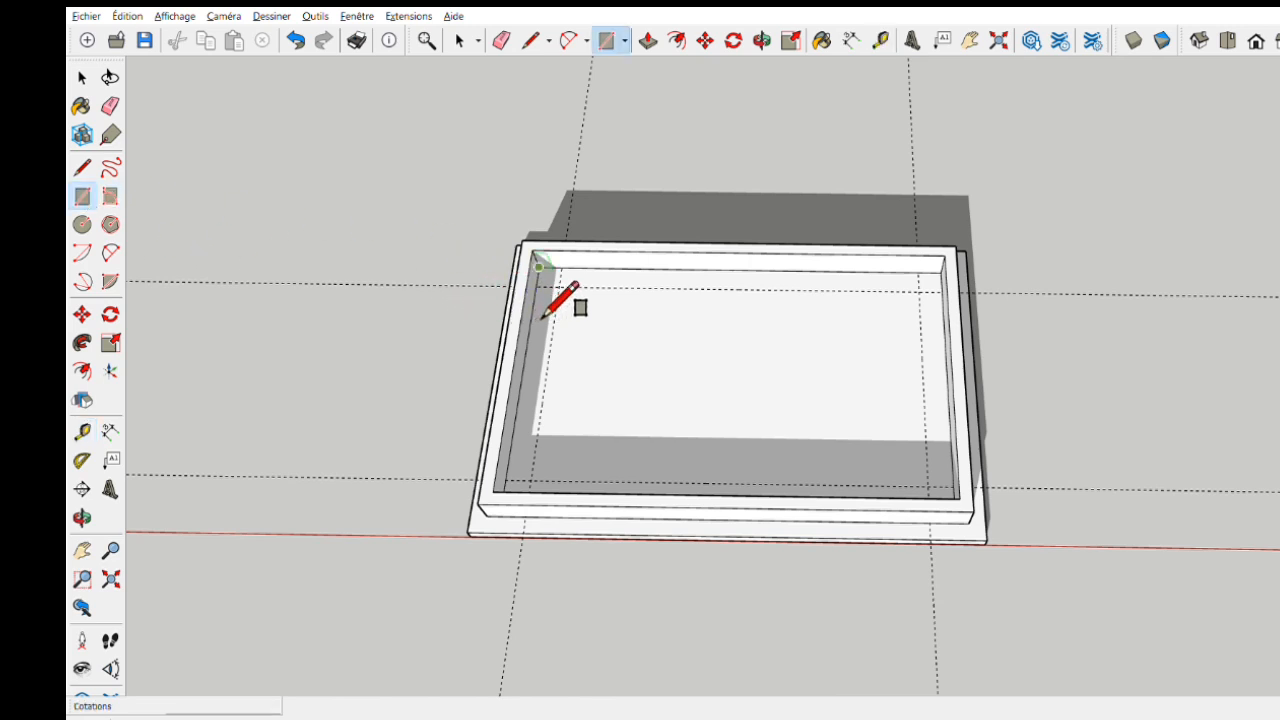
pyautogui.click(538, 267)
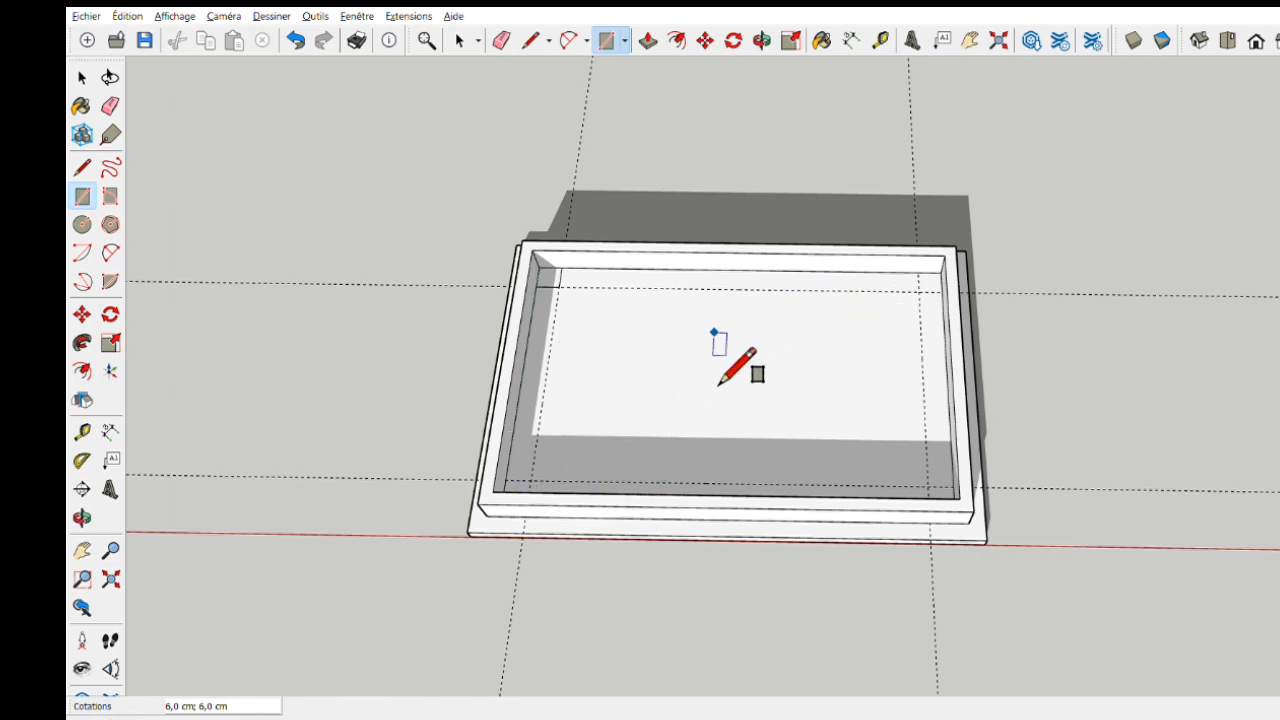
pyautogui.moveTo(722, 378); pyautogui.dragTo(800, 530, button='middle')
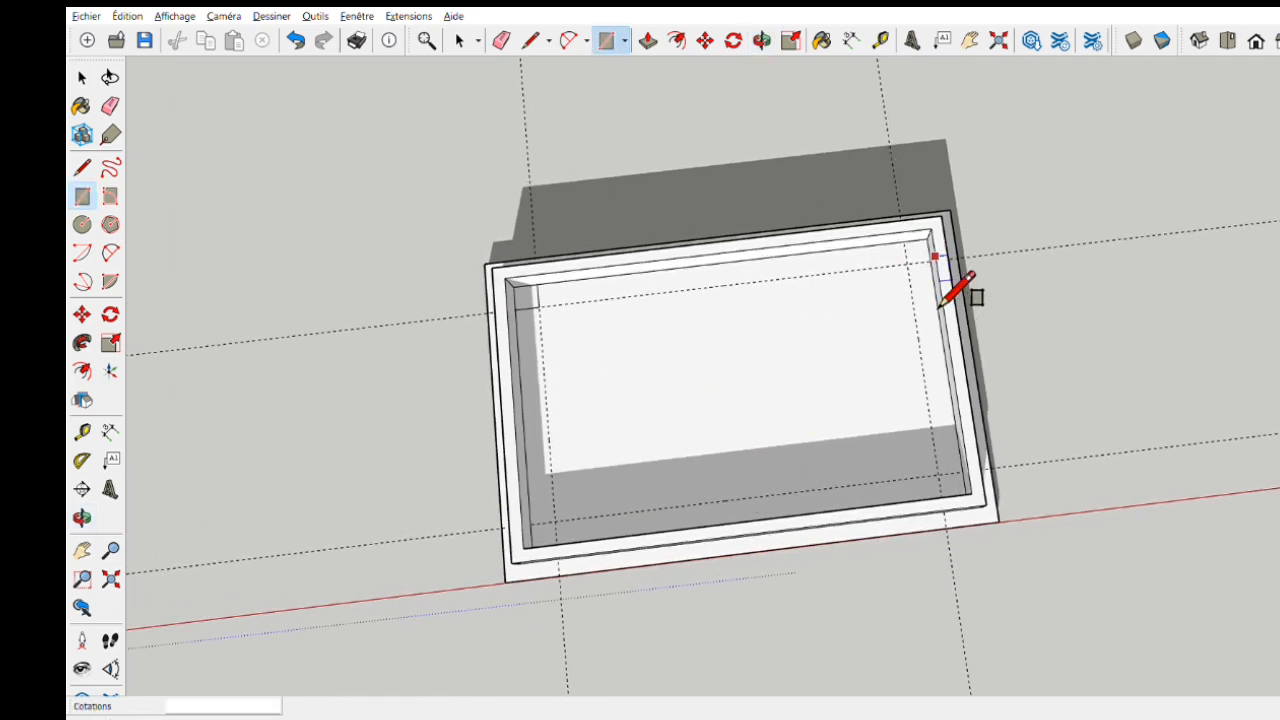
pyautogui.click(927, 238)
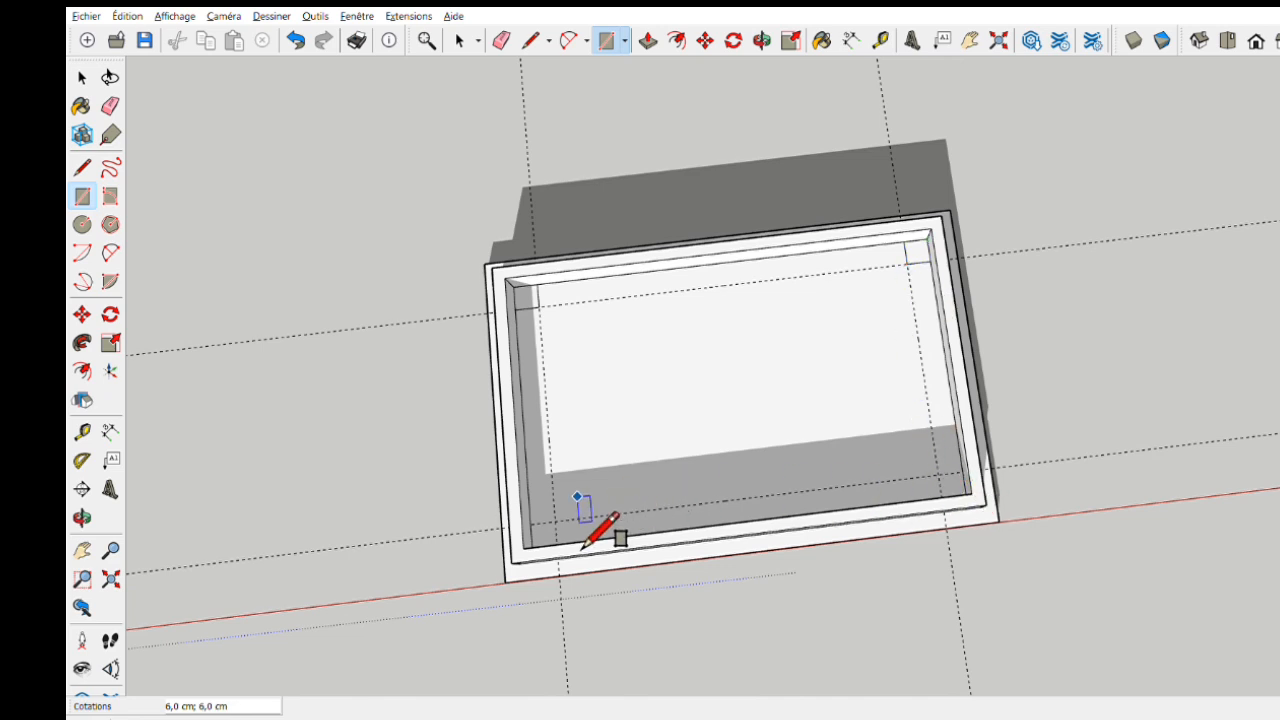
pyautogui.moveTo(582, 548); pyautogui.dragTo(564, 617, button='middle')
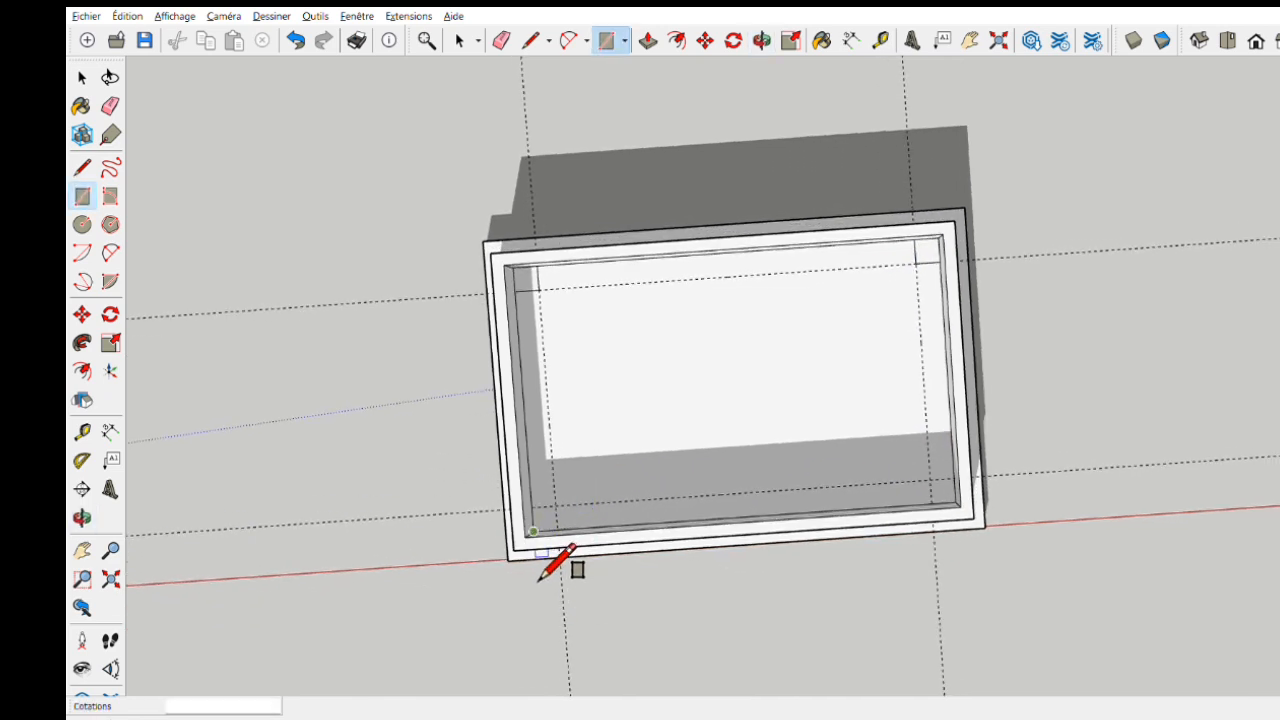
pyautogui.click(533, 531)
pyautogui.click(556, 505)
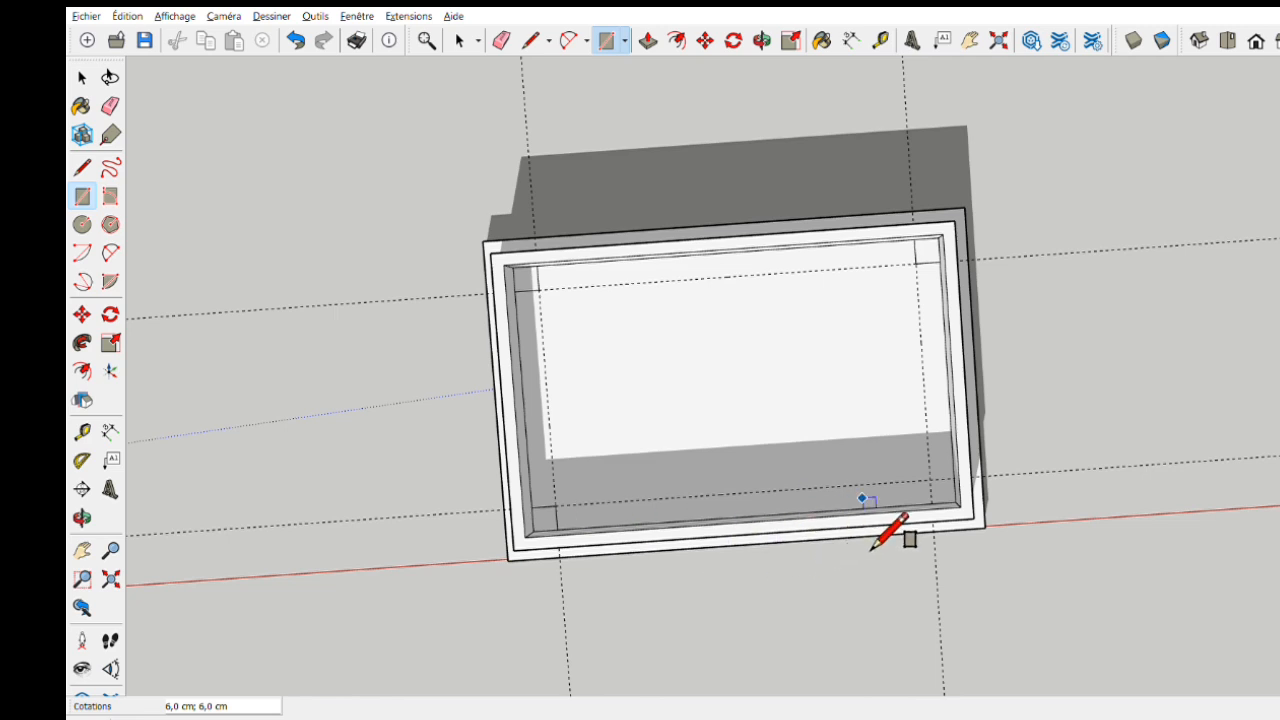
pyautogui.click(955, 503)
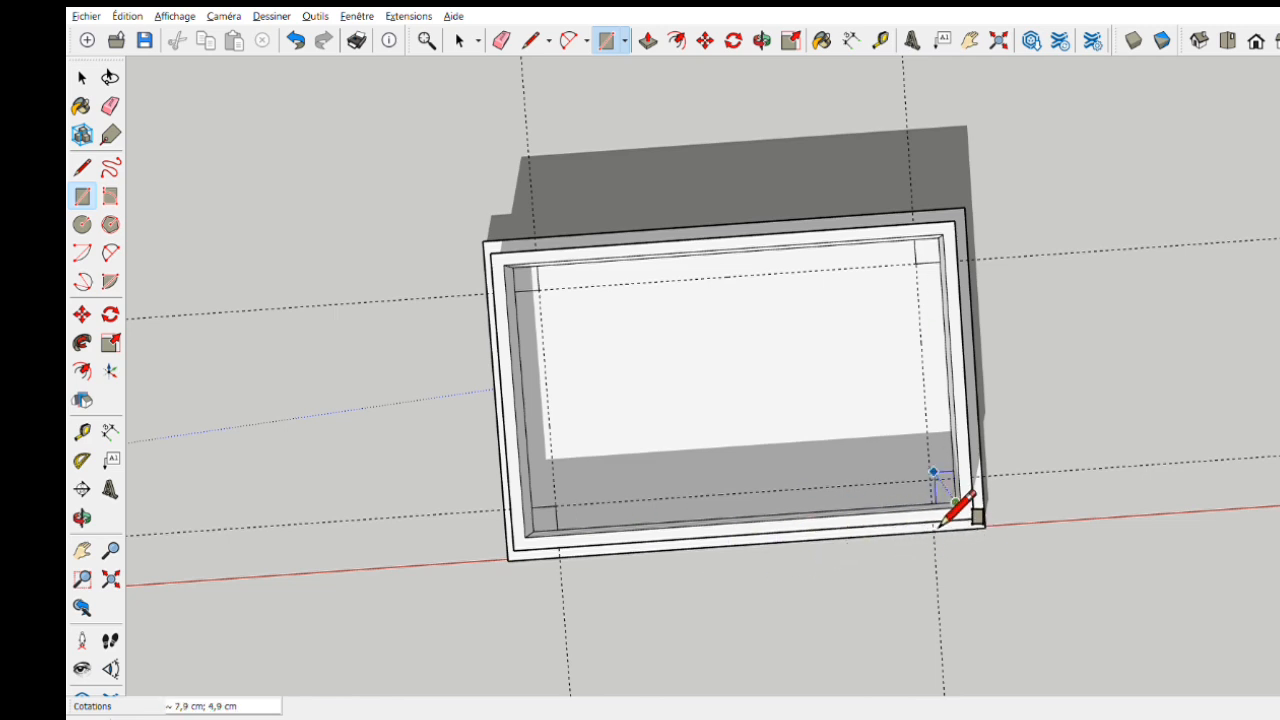
# - Erase all four guide lines around the floor
pyautogui.moveTo(848, 503)
pyautogui.mouseDown(button='middle')
pyautogui.moveTo(823, 374)
pyautogui.moveTo(805, 450)
pyautogui.moveTo(790, 430)
pyautogui.mouseUp(button='middle')
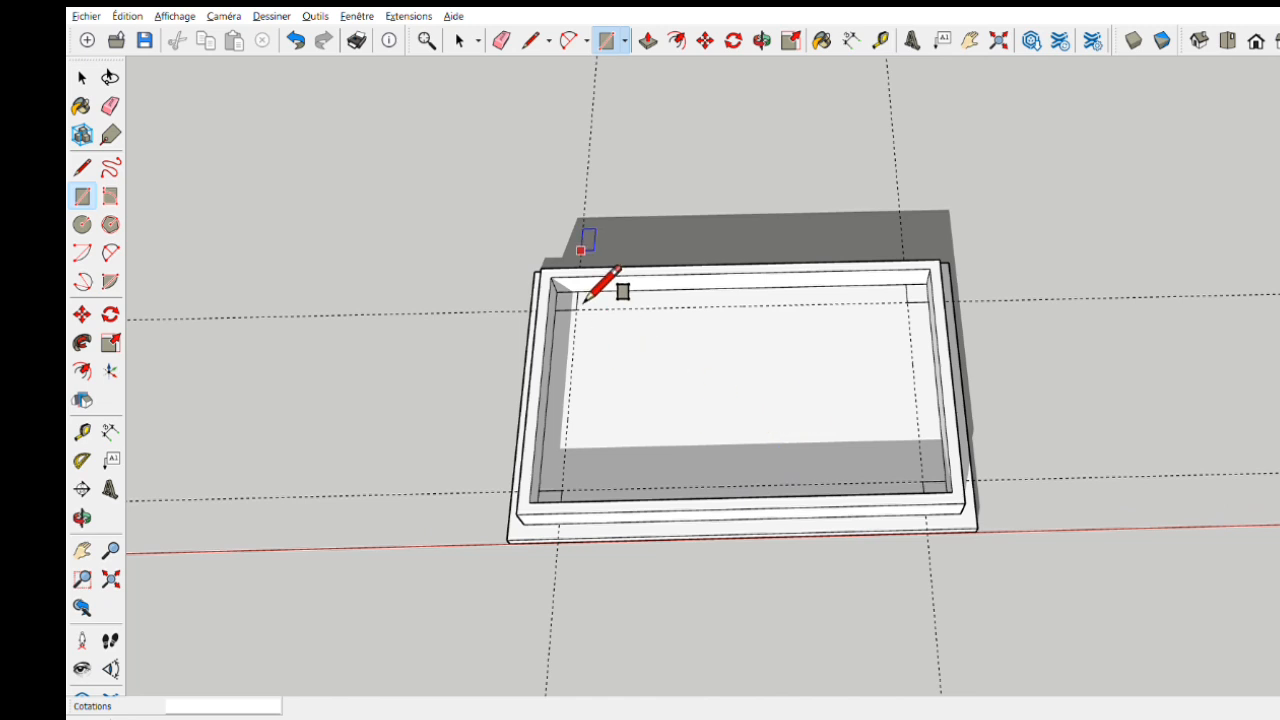
pyautogui.click(499, 44)
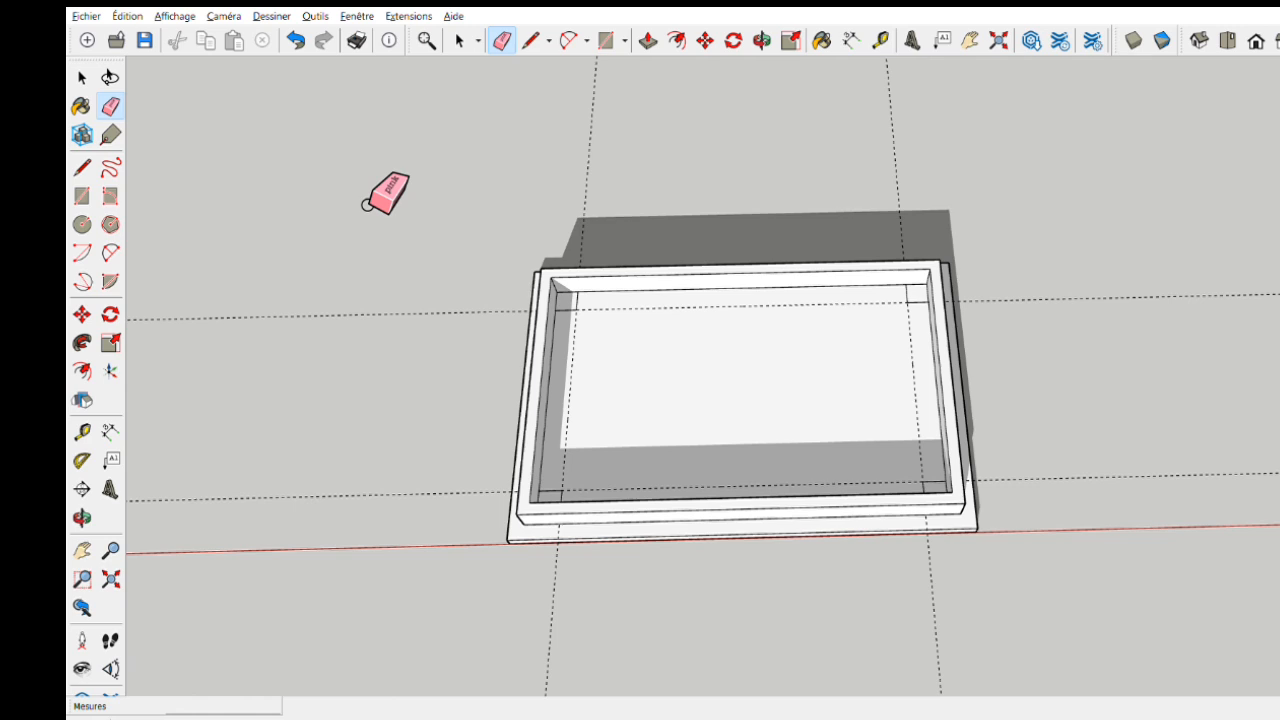
pyautogui.moveTo(360, 280)
pyautogui.mouseDown()
pyautogui.moveTo(264, 714)
pyautogui.moveTo(420, 279)
pyautogui.moveTo(421, 316)
pyautogui.mouseUp()
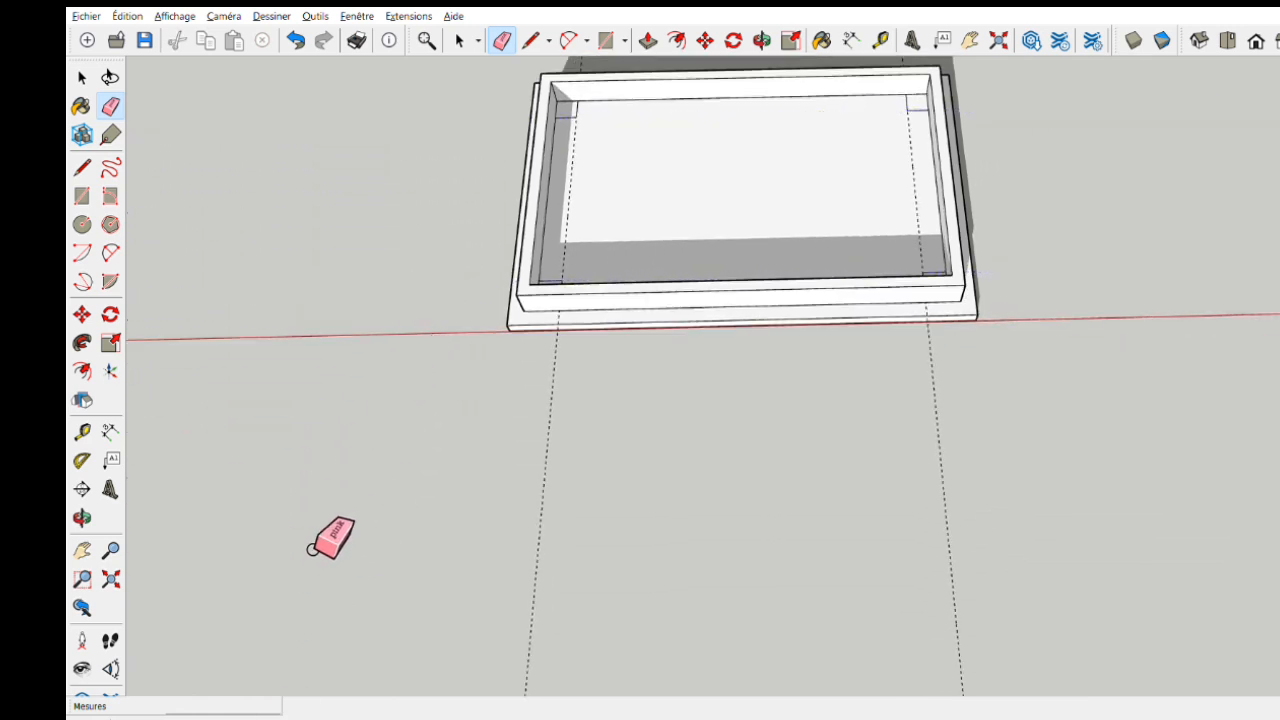
pyautogui.moveTo(314, 530); pyautogui.dragTo(1026, 557)
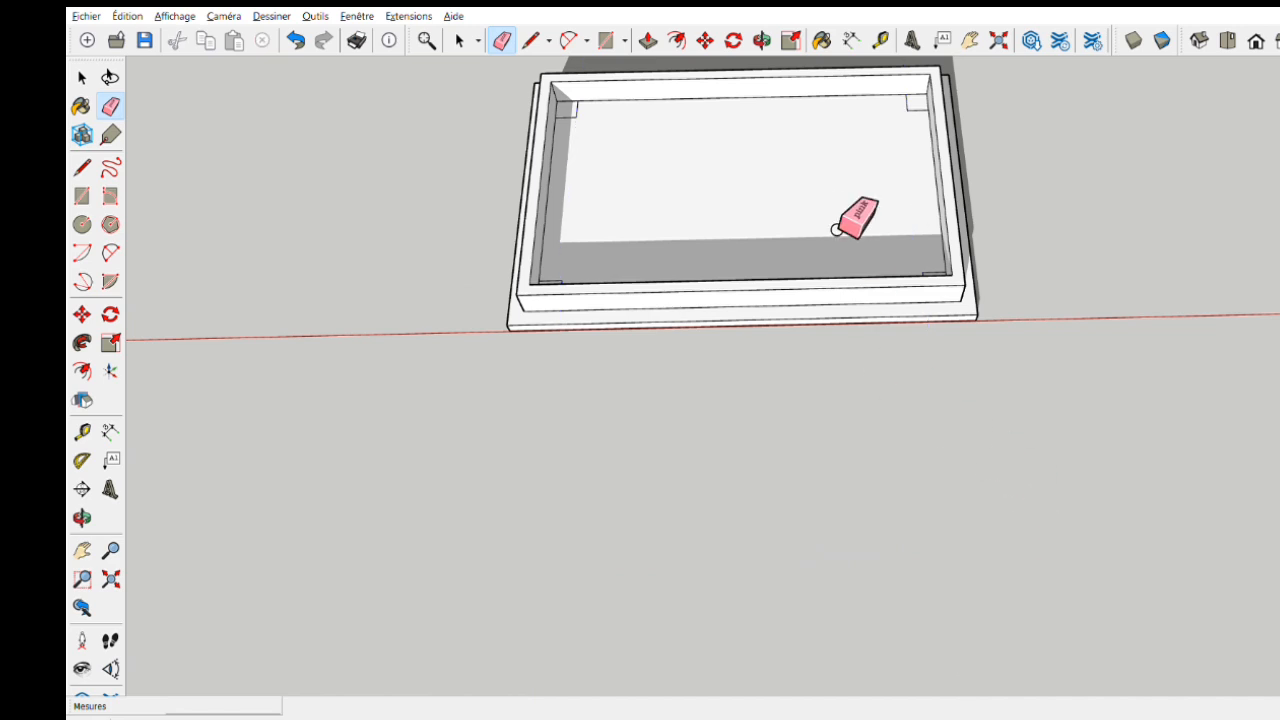
# - Push/Pull the rear-left corner square up 8 cm, level with the top of the rim
pyautogui.moveTo(836, 230)
pyautogui.keyDown('shift'); pyautogui.mouseDown(button='middle')
pyautogui.moveTo(843, 271)
pyautogui.moveTo(814, 443)
pyautogui.moveTo(794, 423)
pyautogui.moveTo(776, 495)
pyautogui.mouseUp(button='middle'); pyautogui.keyUp('shift')
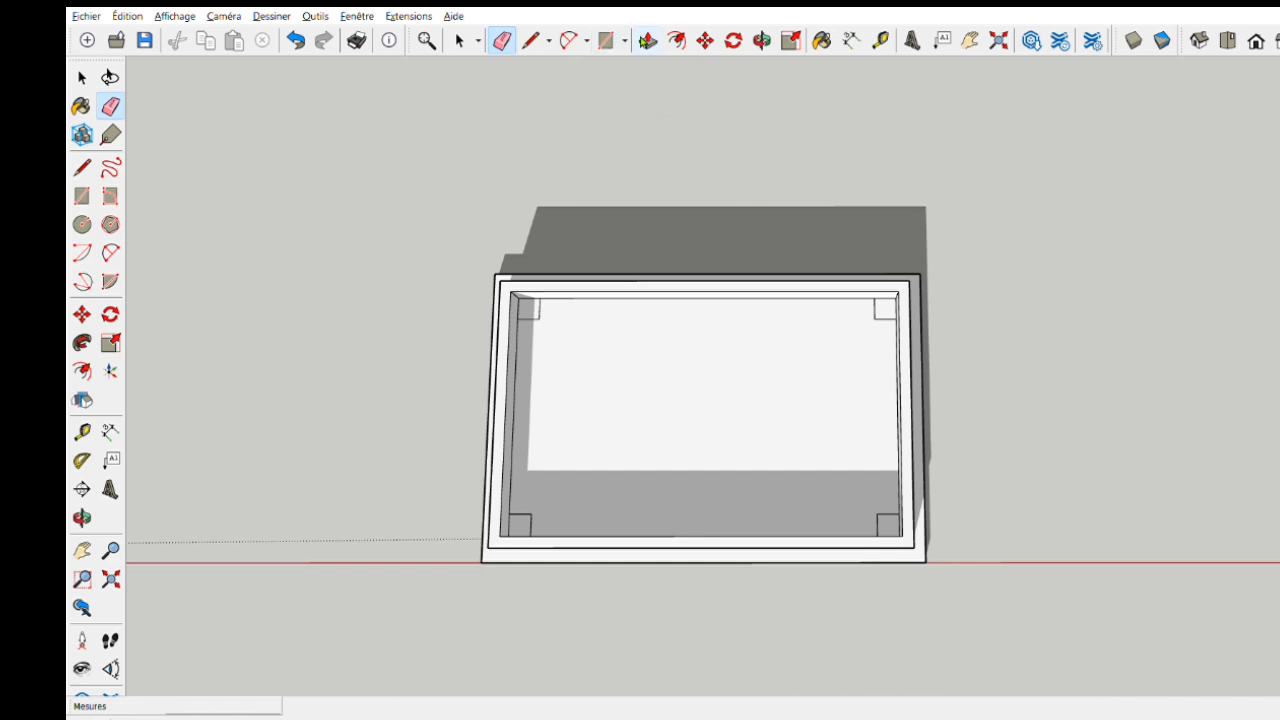
pyautogui.click(647, 42)
pyautogui.moveTo(651, 334); pyautogui.dragTo(655, 273, button='middle')
pyautogui.click(536, 317)
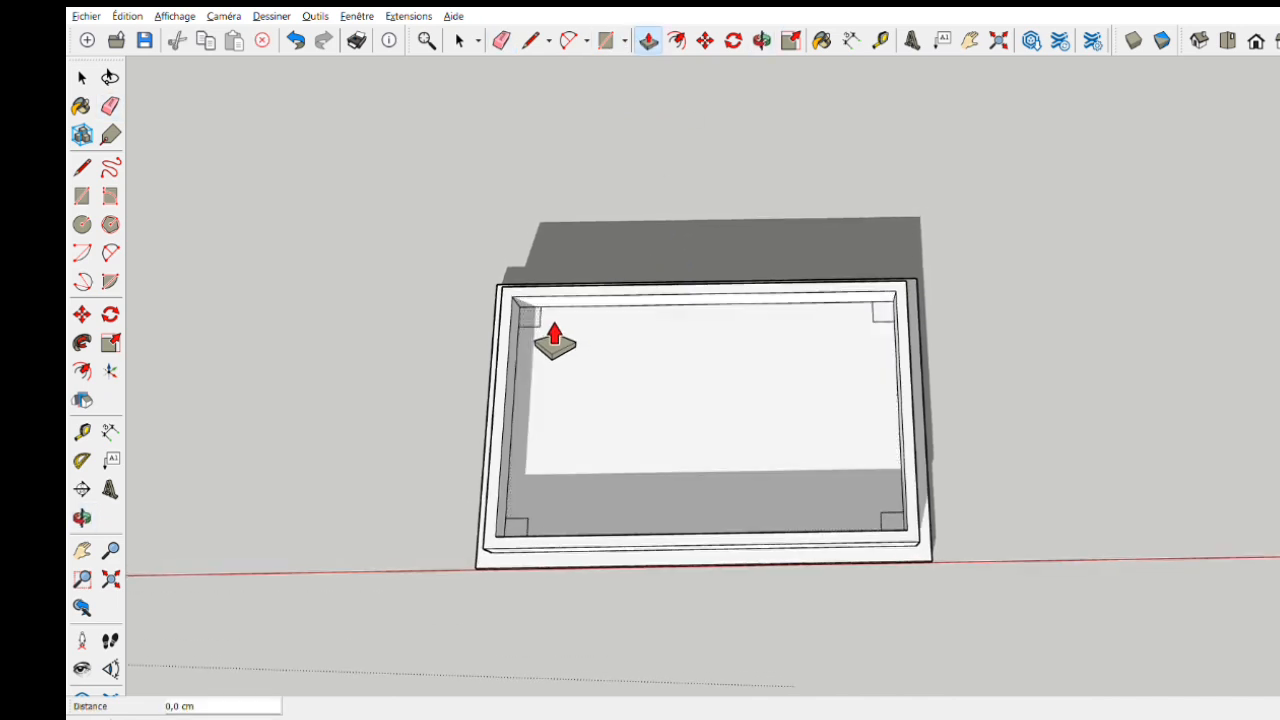
pyautogui.scroll(5, 536, 317)
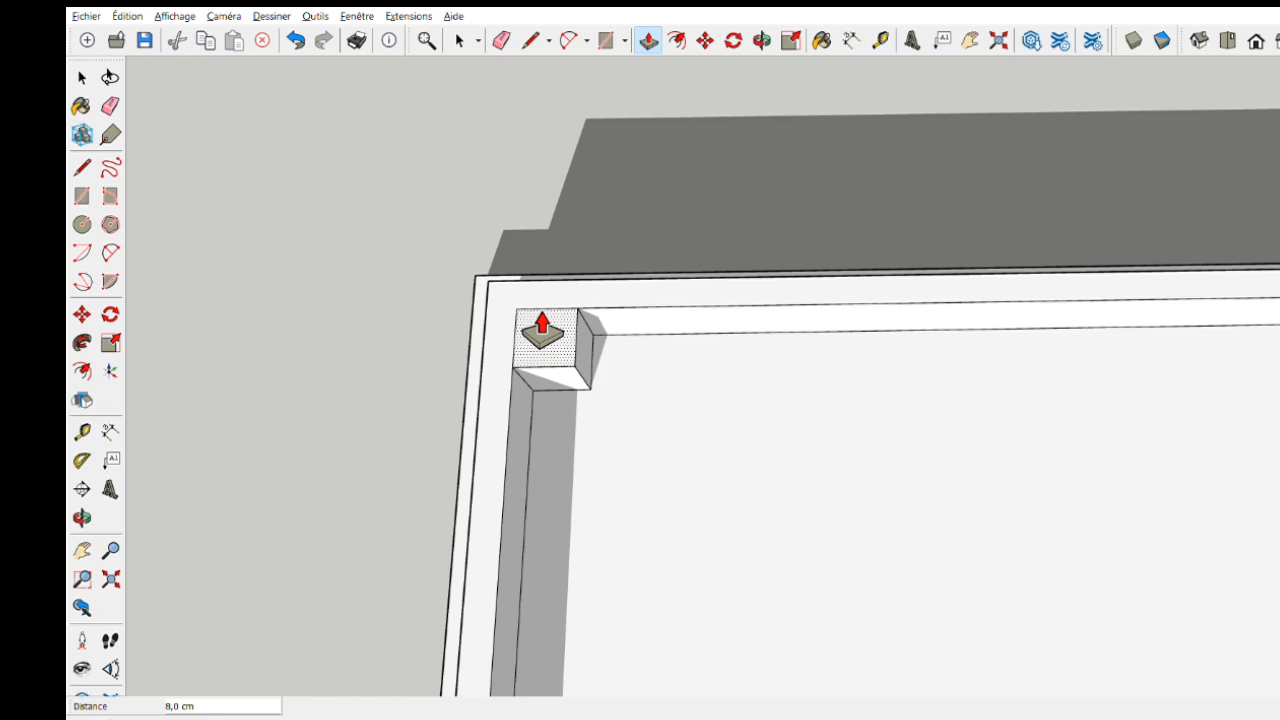
pyautogui.click(541, 330)
# - Push/Pull the other three corner squares up by the same 8 cm
pyautogui.scroll(-5, 623, 414)
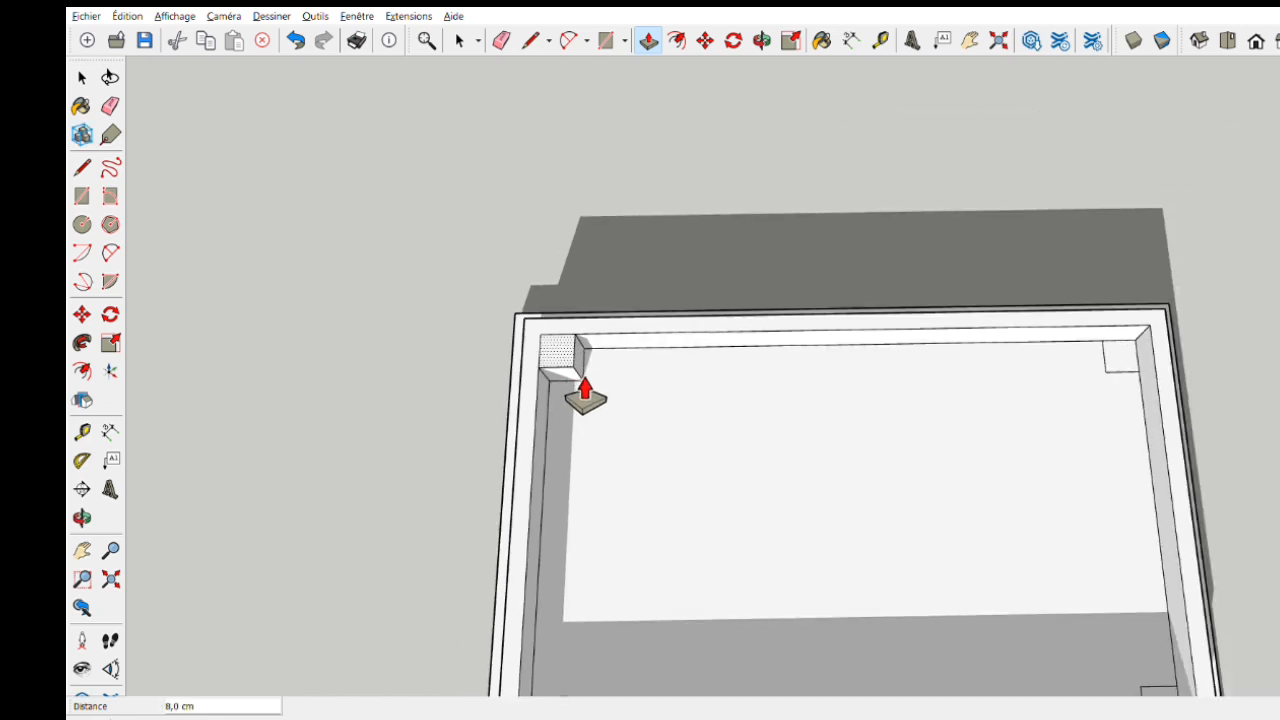
pyautogui.scroll(-1, 575, 402)
pyautogui.moveTo(563, 409); pyautogui.dragTo(543, 355, button='middle')
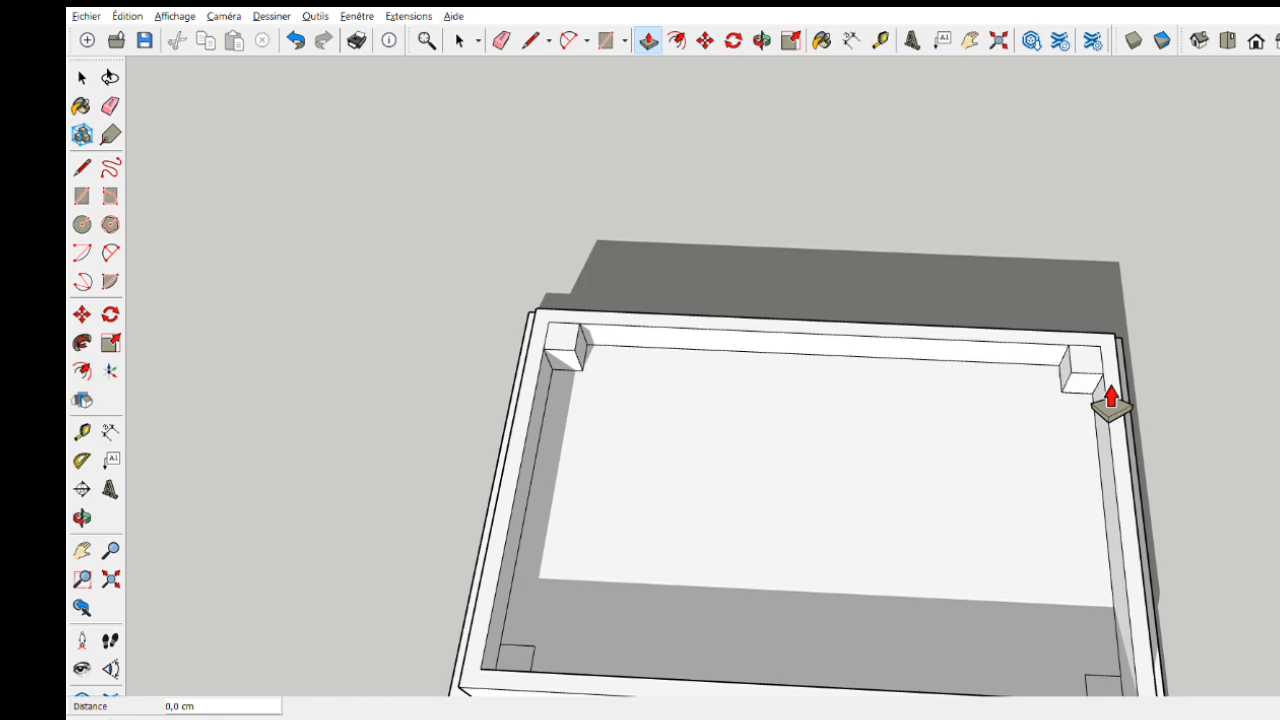
pyautogui.moveTo(1088, 506); pyautogui.dragTo(515, 520, button='middle')
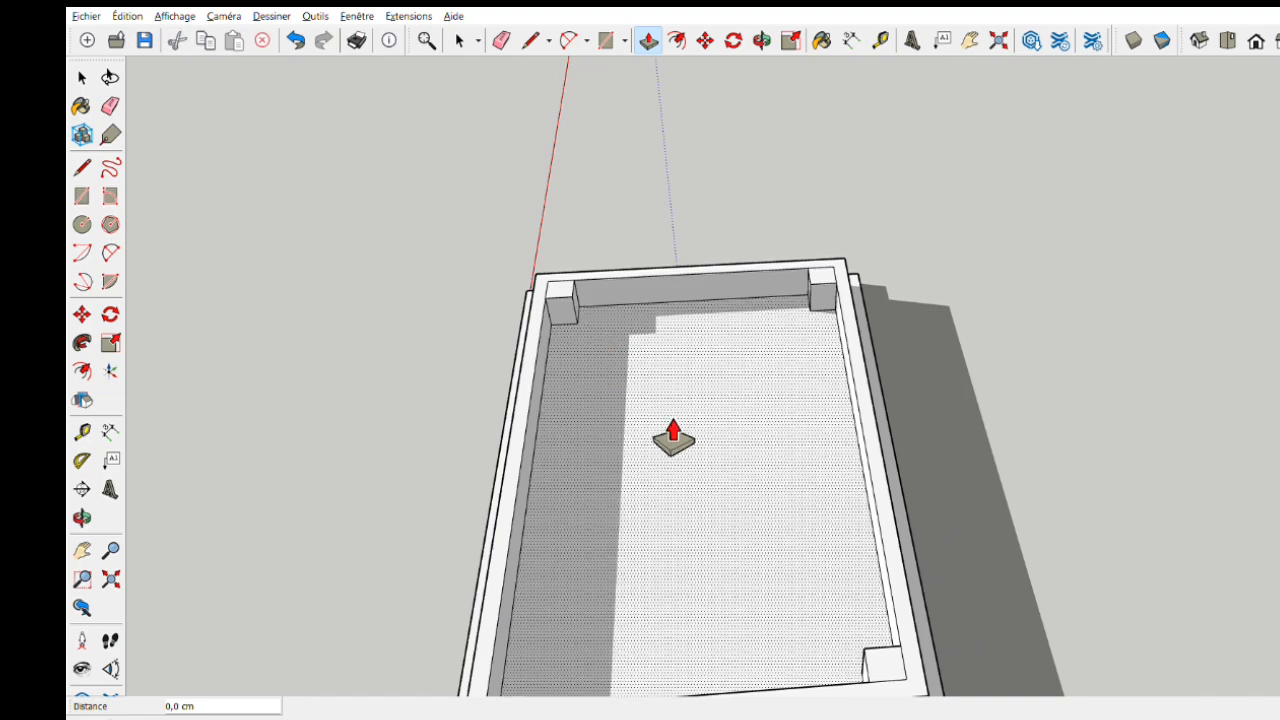
pyautogui.moveTo(669, 434); pyautogui.dragTo(430, 400, button='middle')
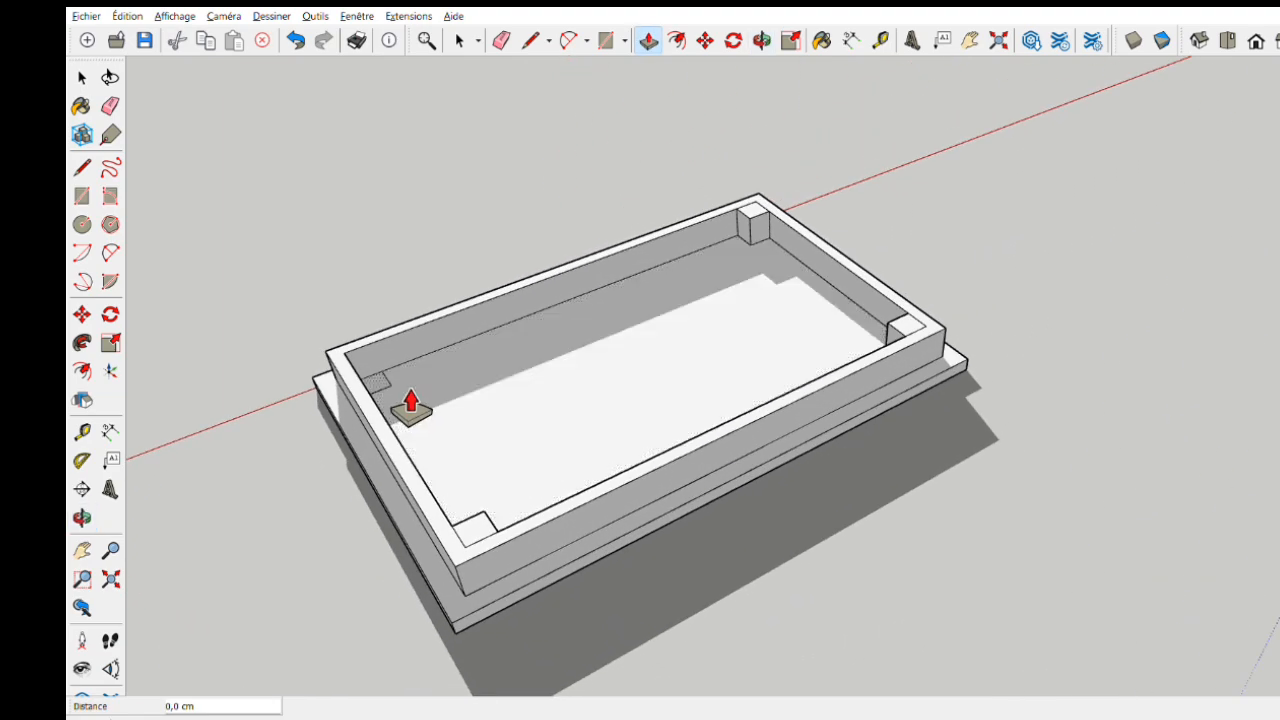
pyautogui.doubleClick(410, 402)
# - Push/Pull the top of the rear-right corner block up 75 cm to form a leg
pyautogui.moveTo(600, 475); pyautogui.dragTo(829, 634, button='middle')
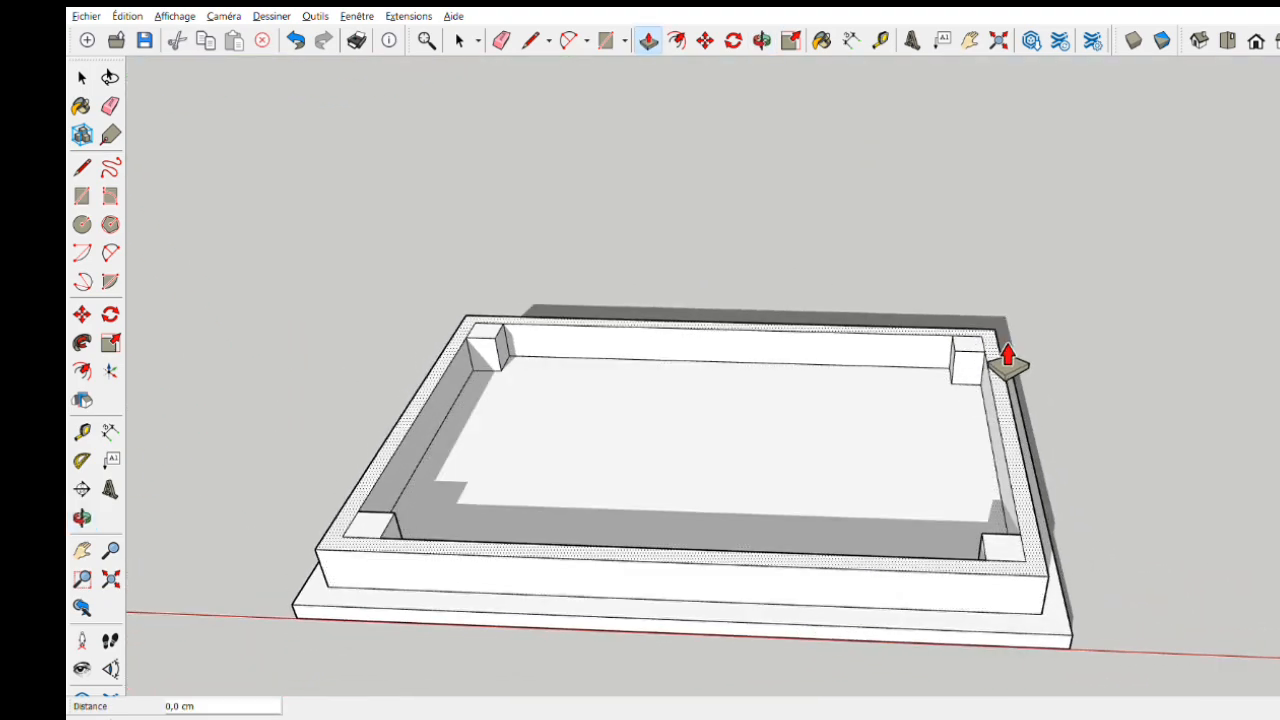
pyautogui.moveTo(999, 368); pyautogui.dragTo(1026, 146)
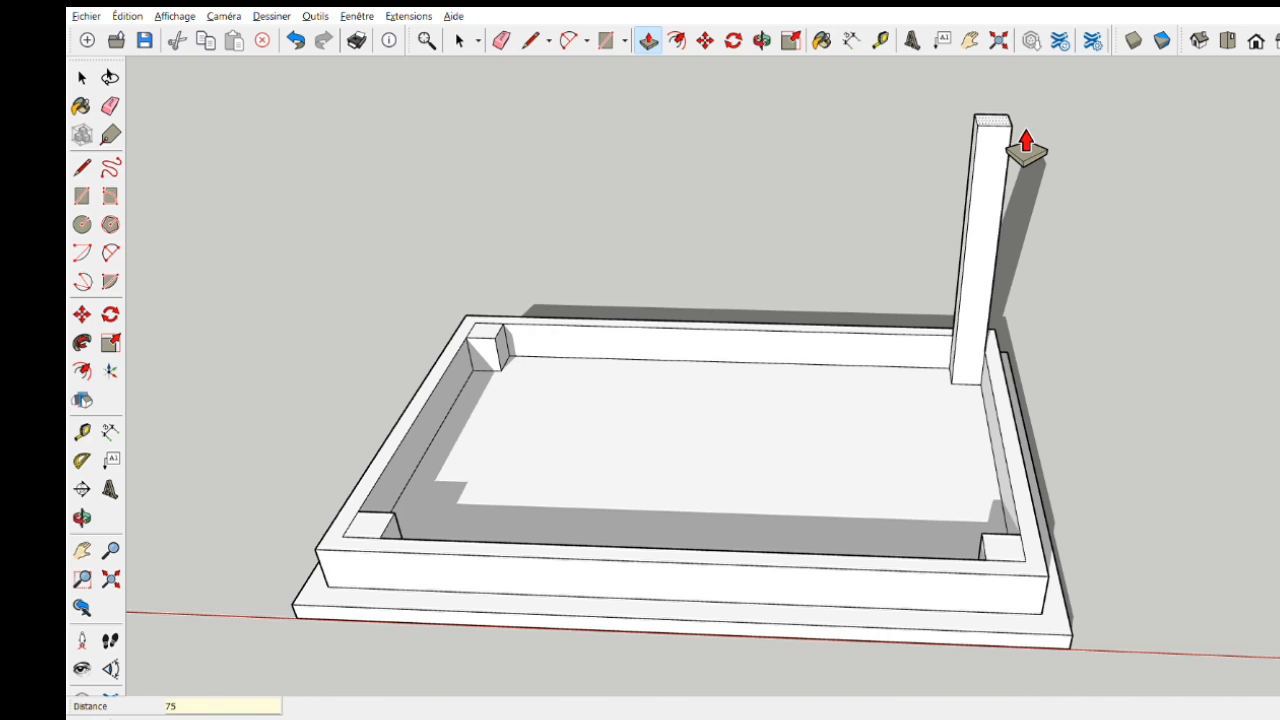
pyautogui.press('Return')
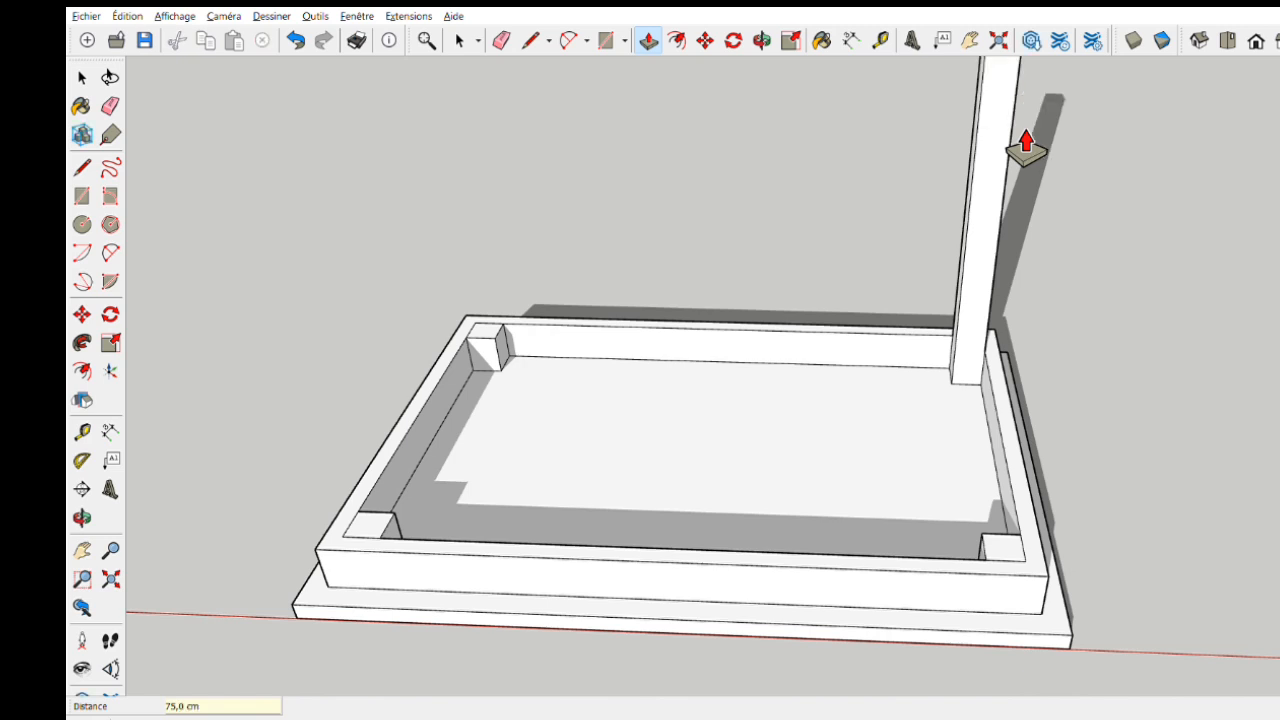
# - Push/Pull the other three corner blocks up by the same 75 cm to complete the four legs
pyautogui.scroll(-5, 1020, 165)
pyautogui.press('q')
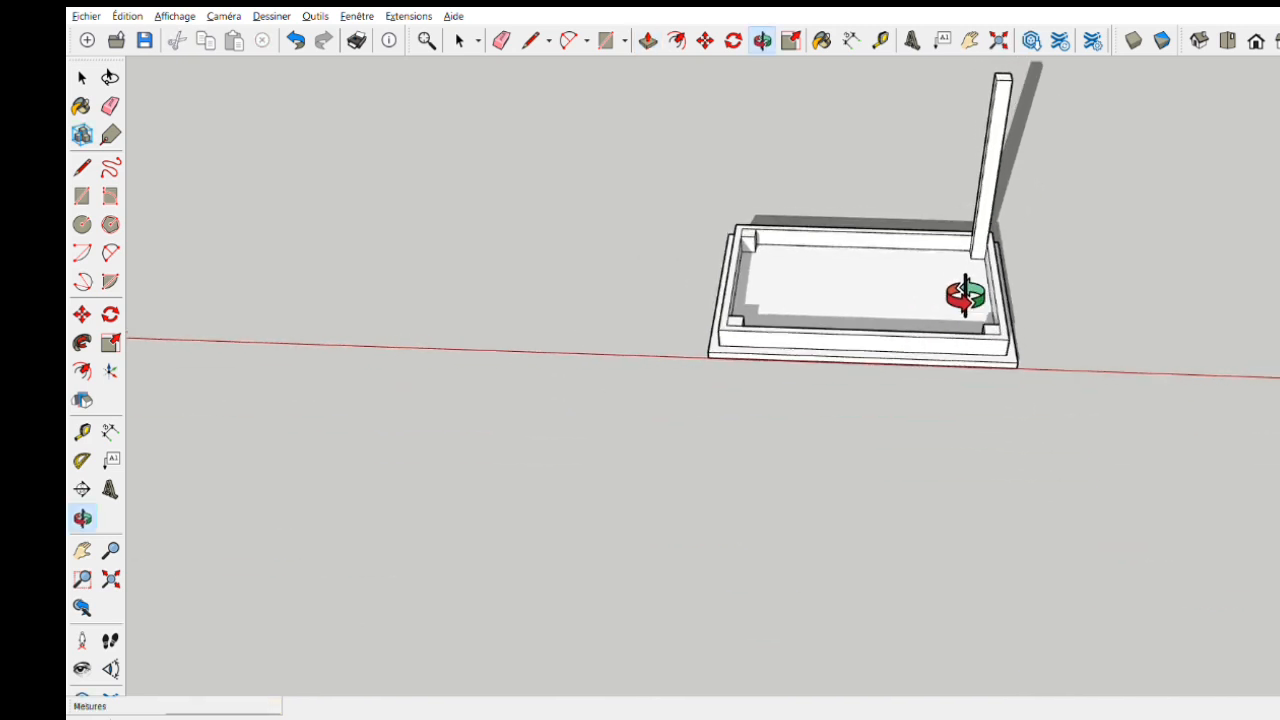
pyautogui.moveTo(971, 206); pyautogui.dragTo(923, 349, button='middle')
pyautogui.press('p')
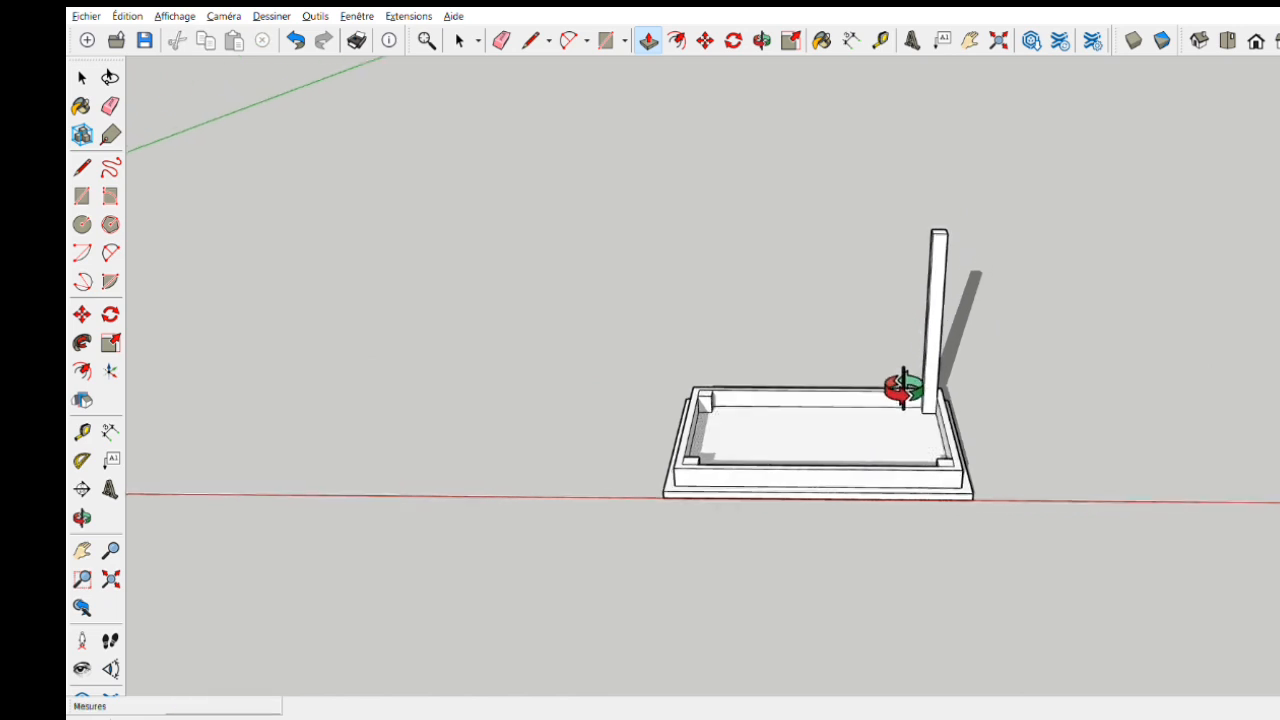
pyautogui.scroll(3, 887, 478)
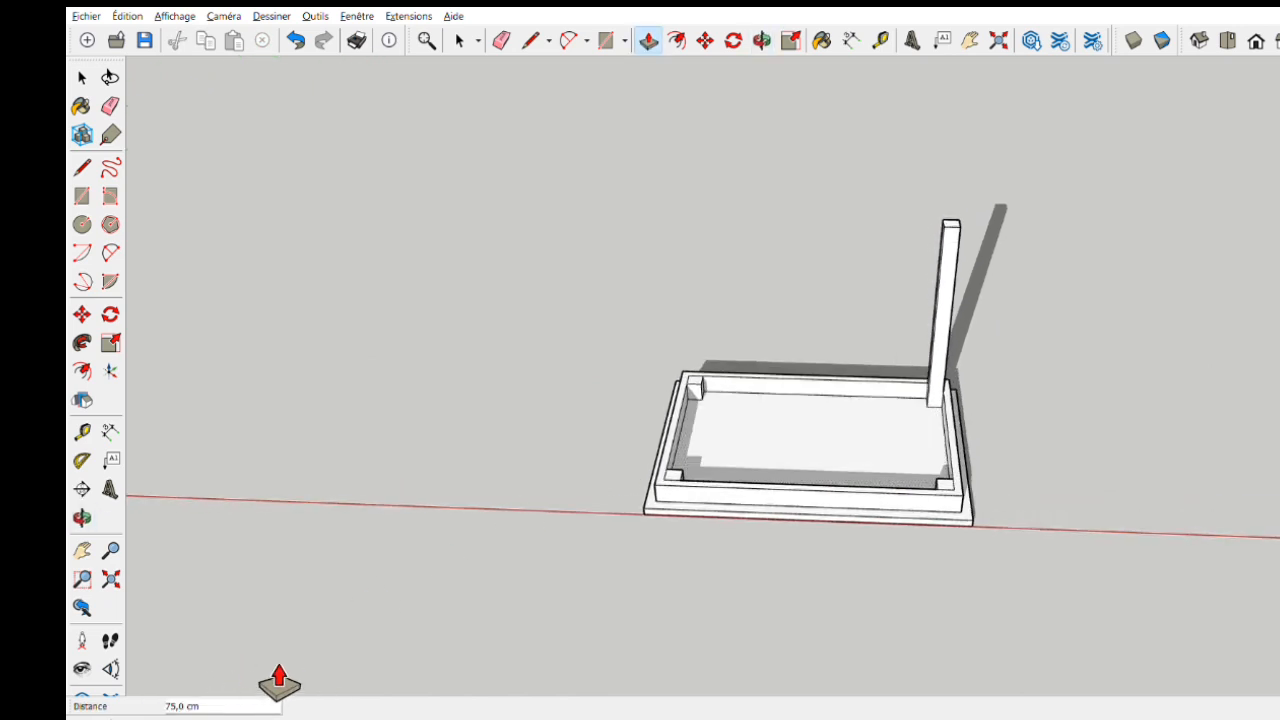
pyautogui.scroll(1, 194, 700)
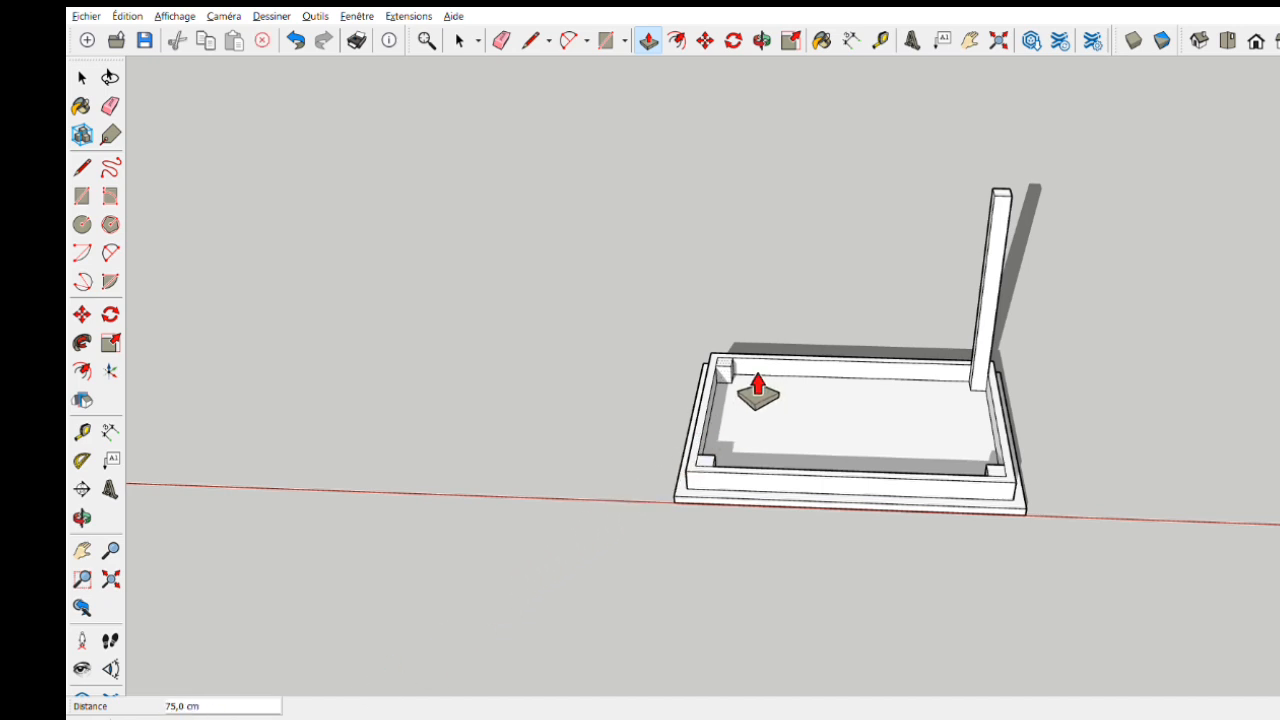
pyautogui.moveTo(757, 389); pyautogui.dragTo(766, 494, button='middle')
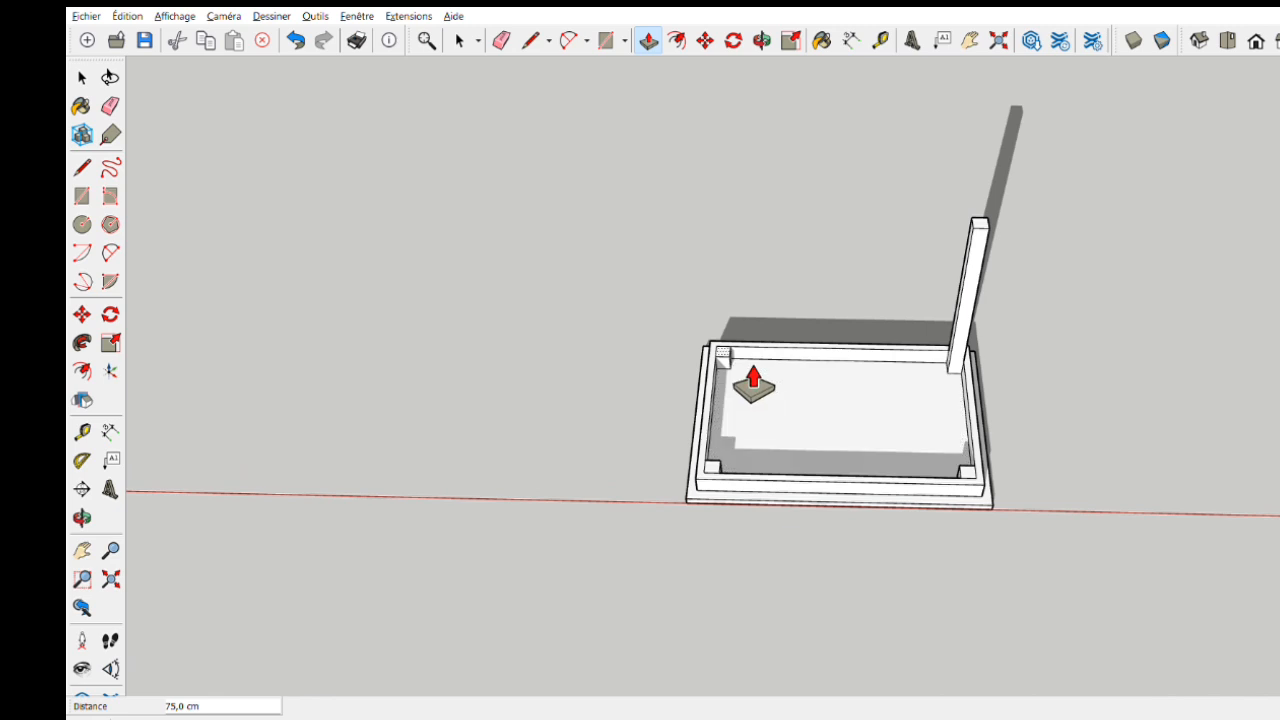
pyautogui.doubleClick(752, 378)
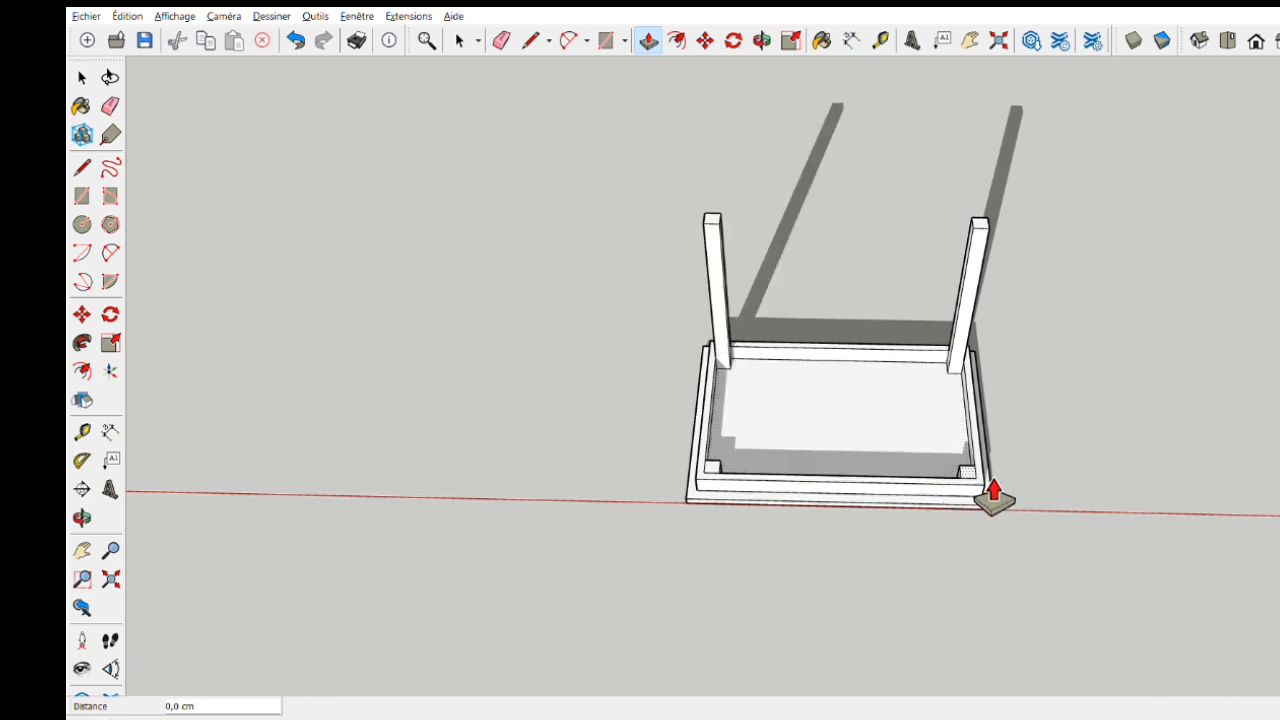
pyautogui.doubleClick(982, 496)
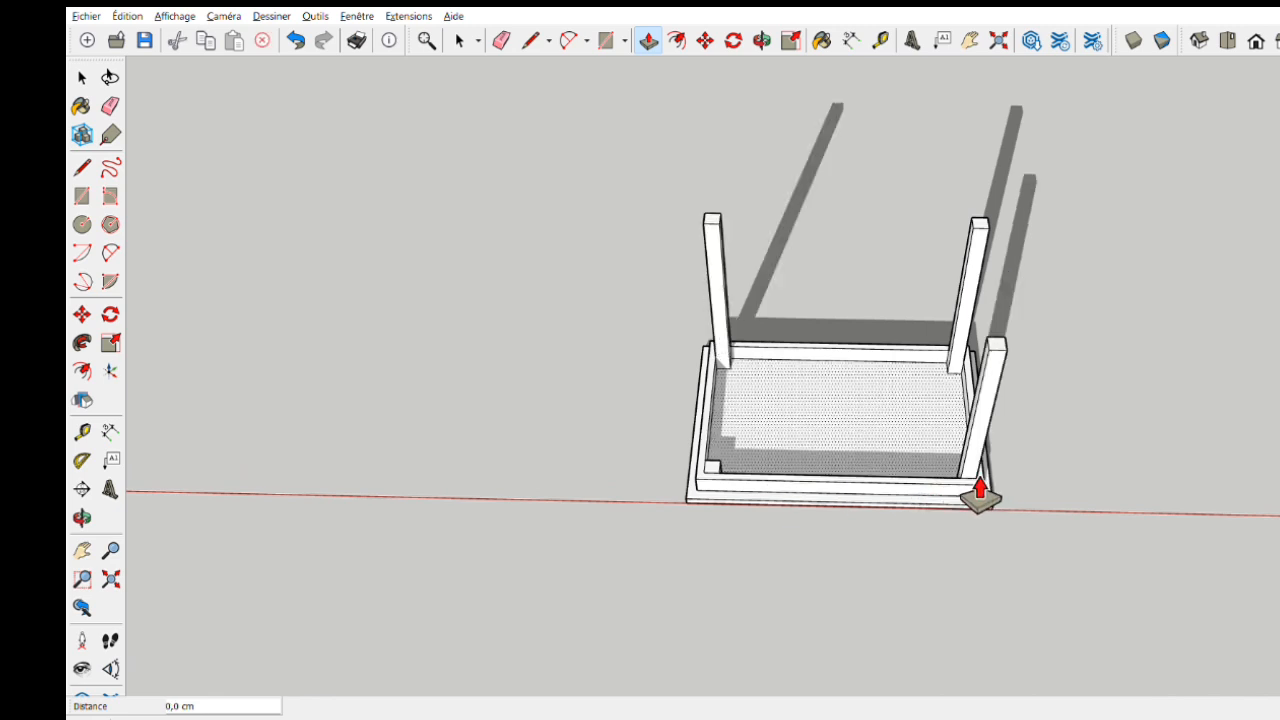
pyautogui.click(742, 495)
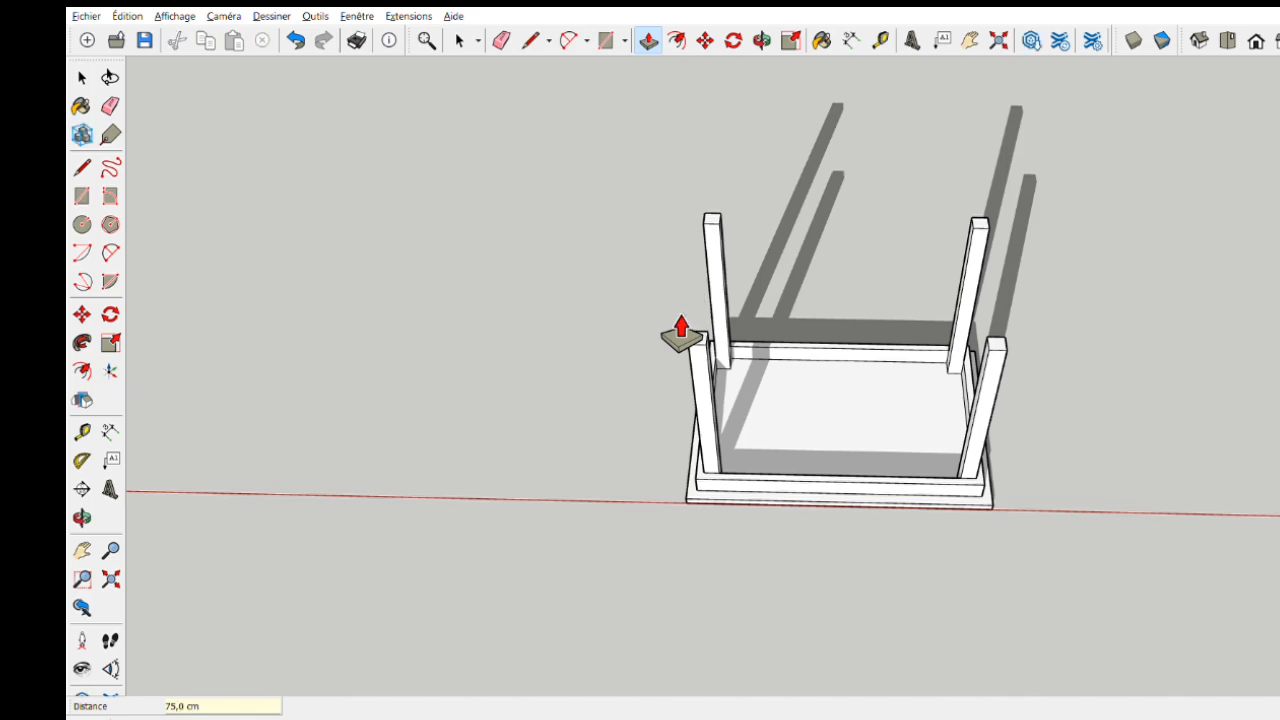
pyautogui.moveTo(789, 463); pyautogui.dragTo(609, 537, button='middle')
pyautogui.press('p')
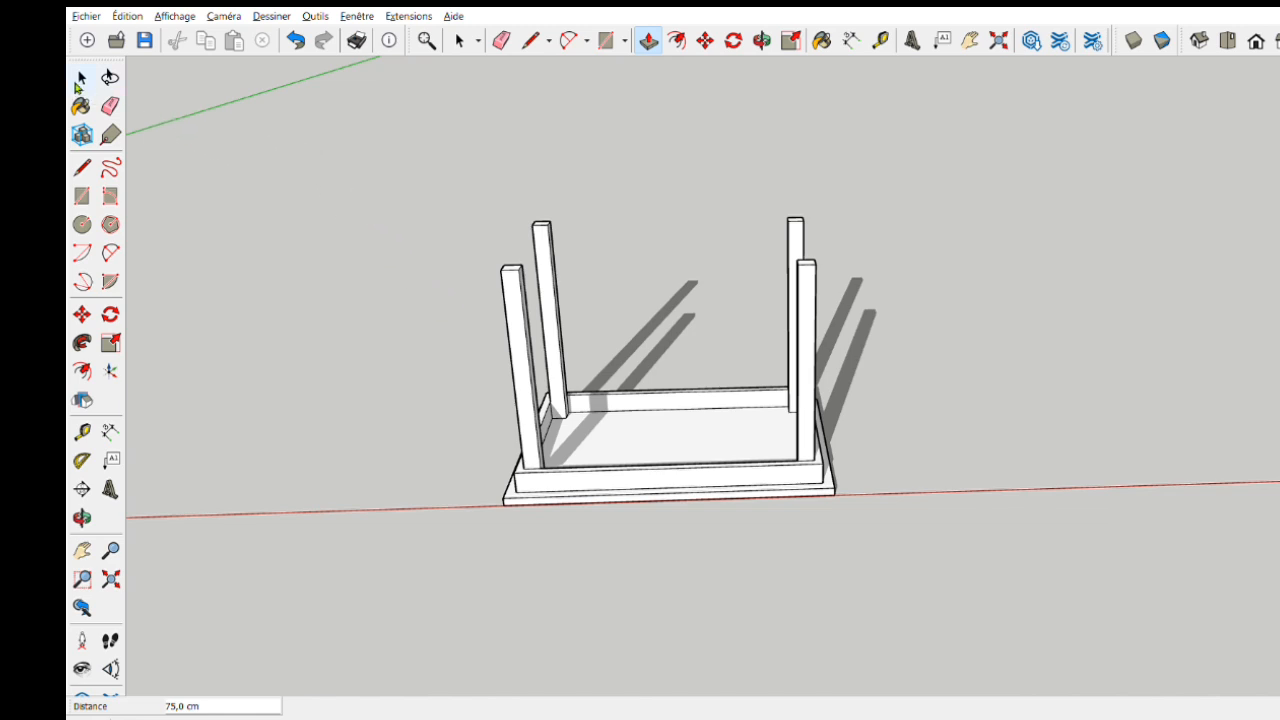
# - Select the whole upside-down table and turn it into a component named TABLE
pyautogui.click(80, 80)
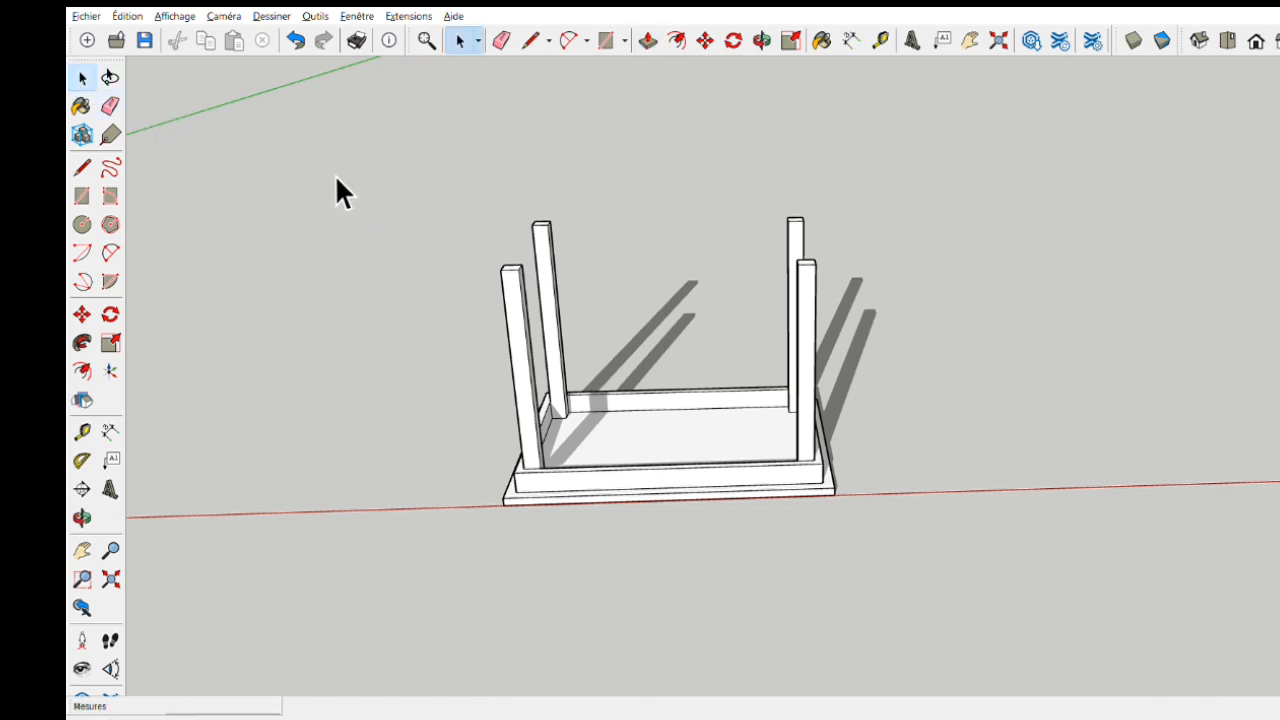
pyautogui.moveTo(359, 107); pyautogui.dragTo(931, 632)
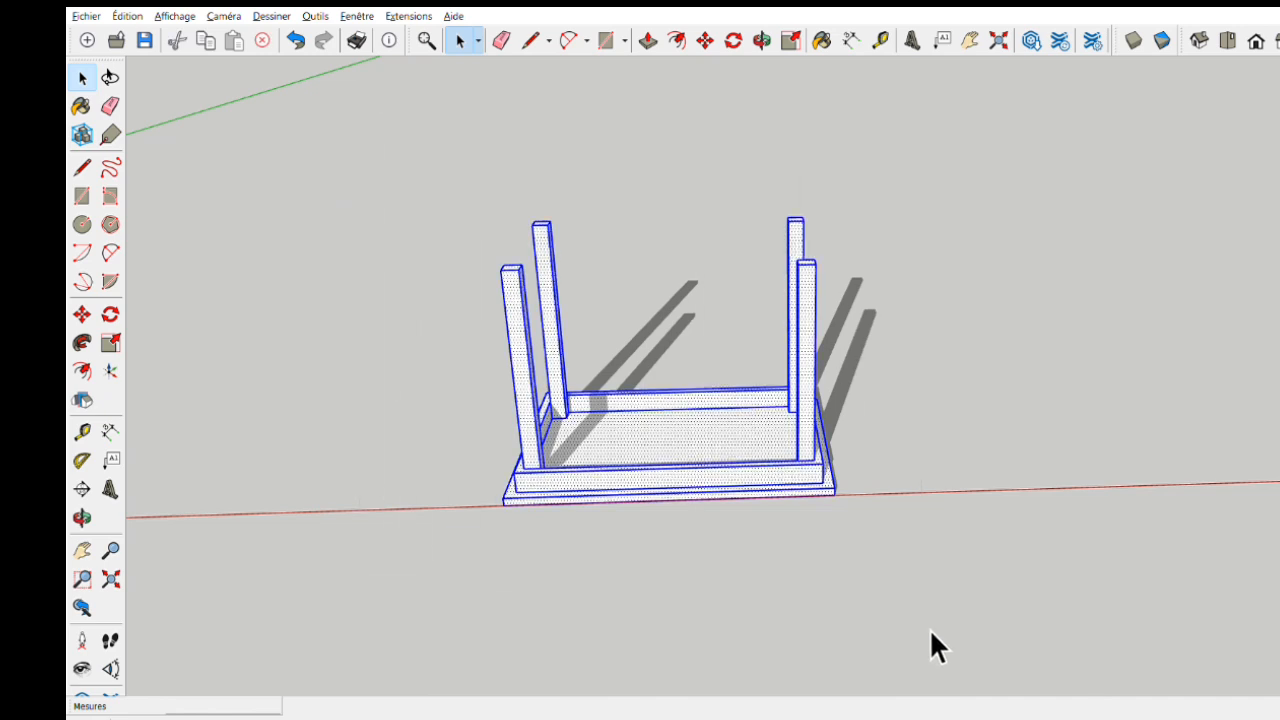
pyautogui.press('g')
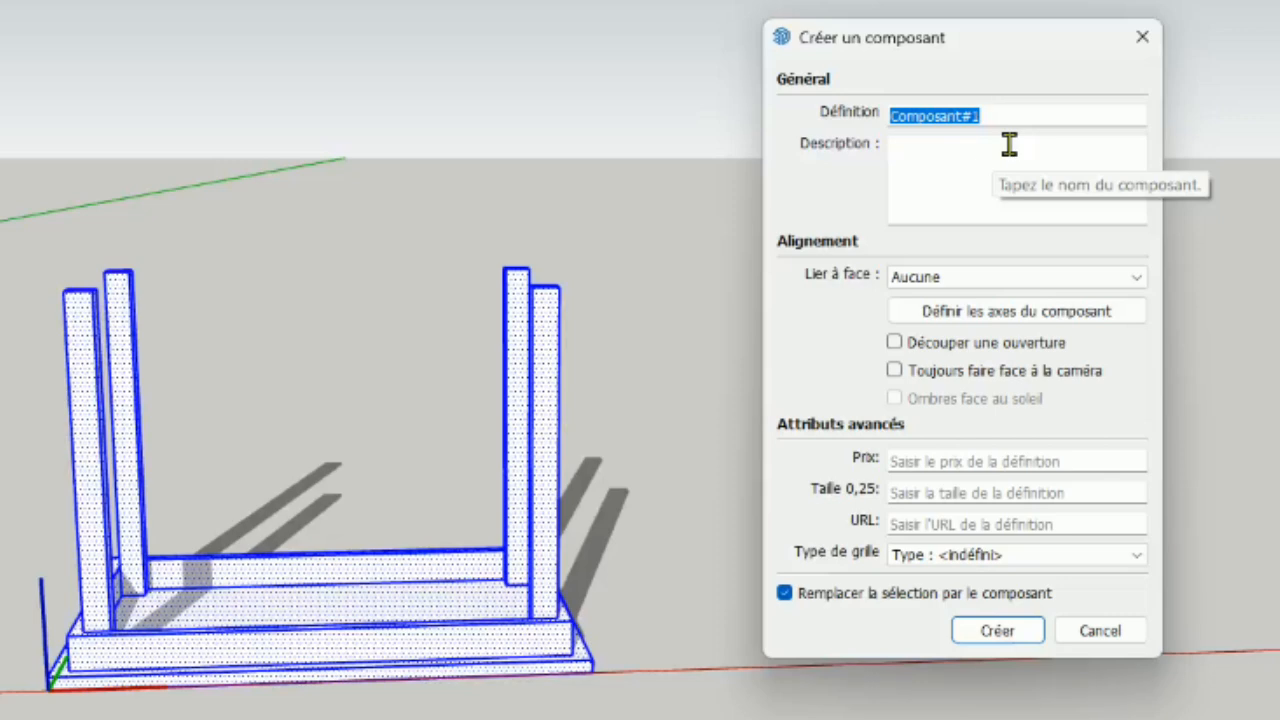
pyautogui.write('TABLE')
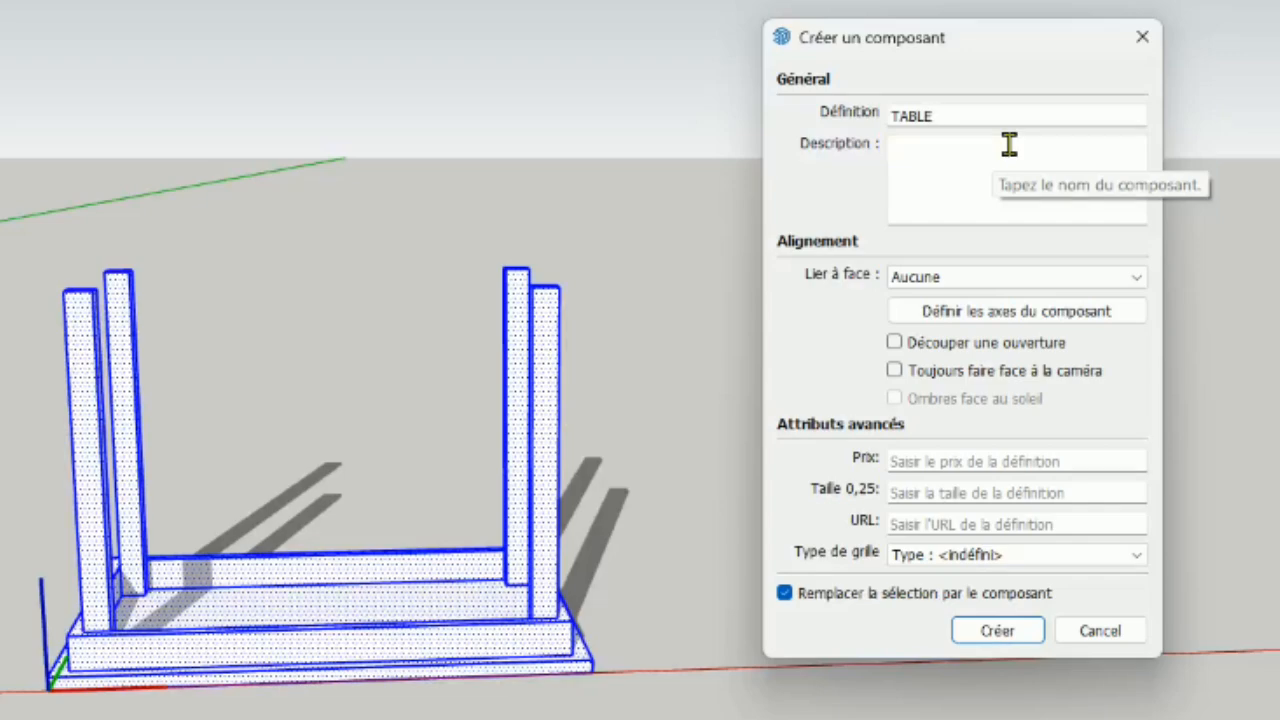
pyautogui.click(996, 632)
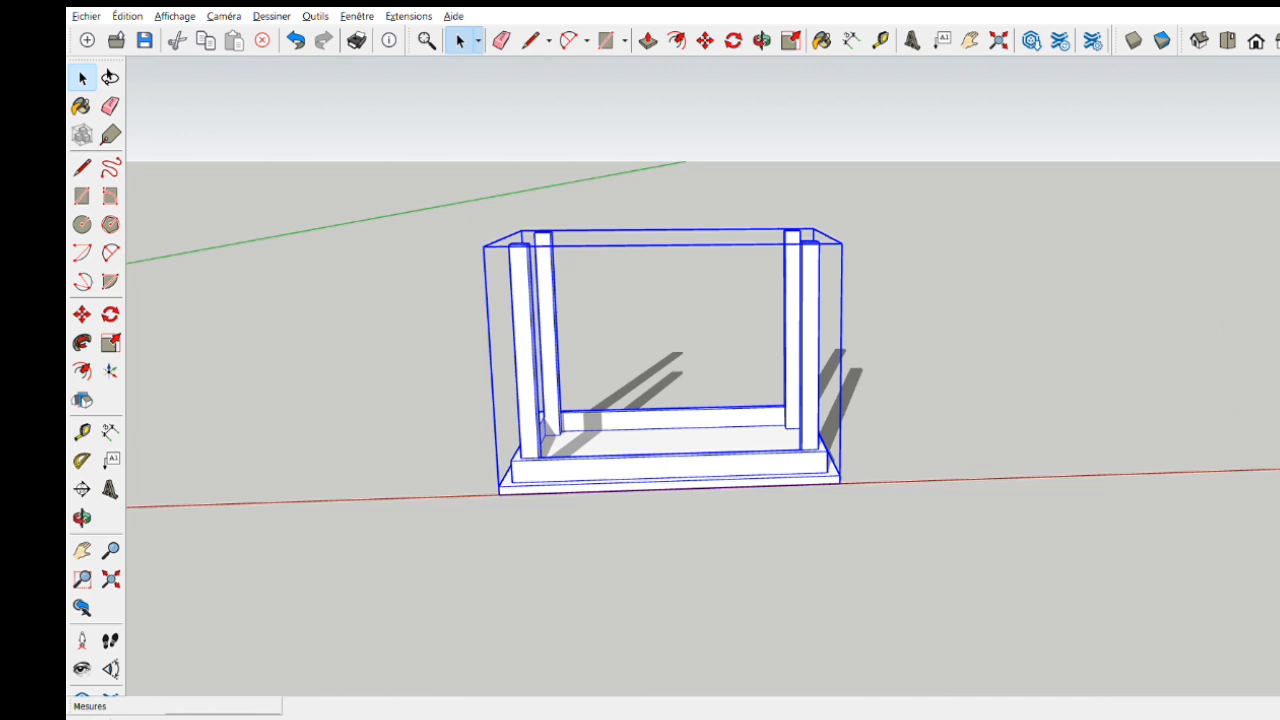
# - Try moving the table component along the red axis, and undo the move
pyautogui.moveTo(747, 535); pyautogui.dragTo(737, 488, button='middle')
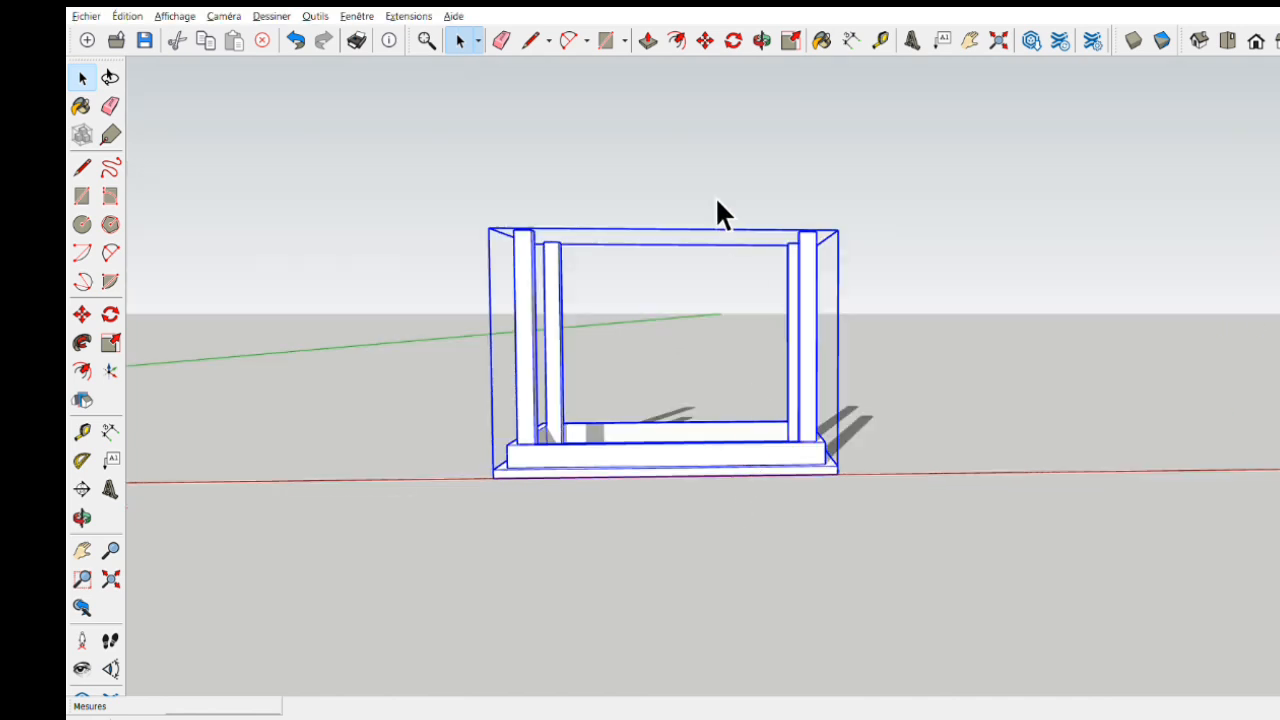
pyautogui.click(707, 41)
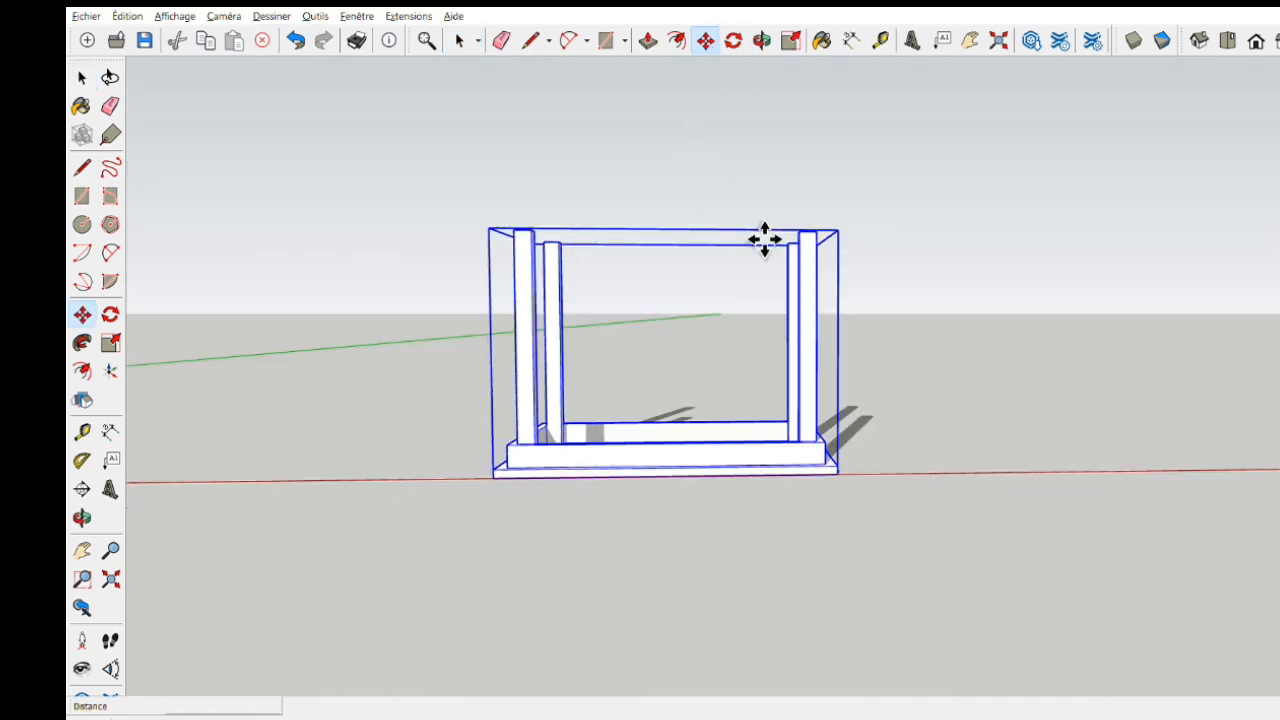
pyautogui.click(864, 490)
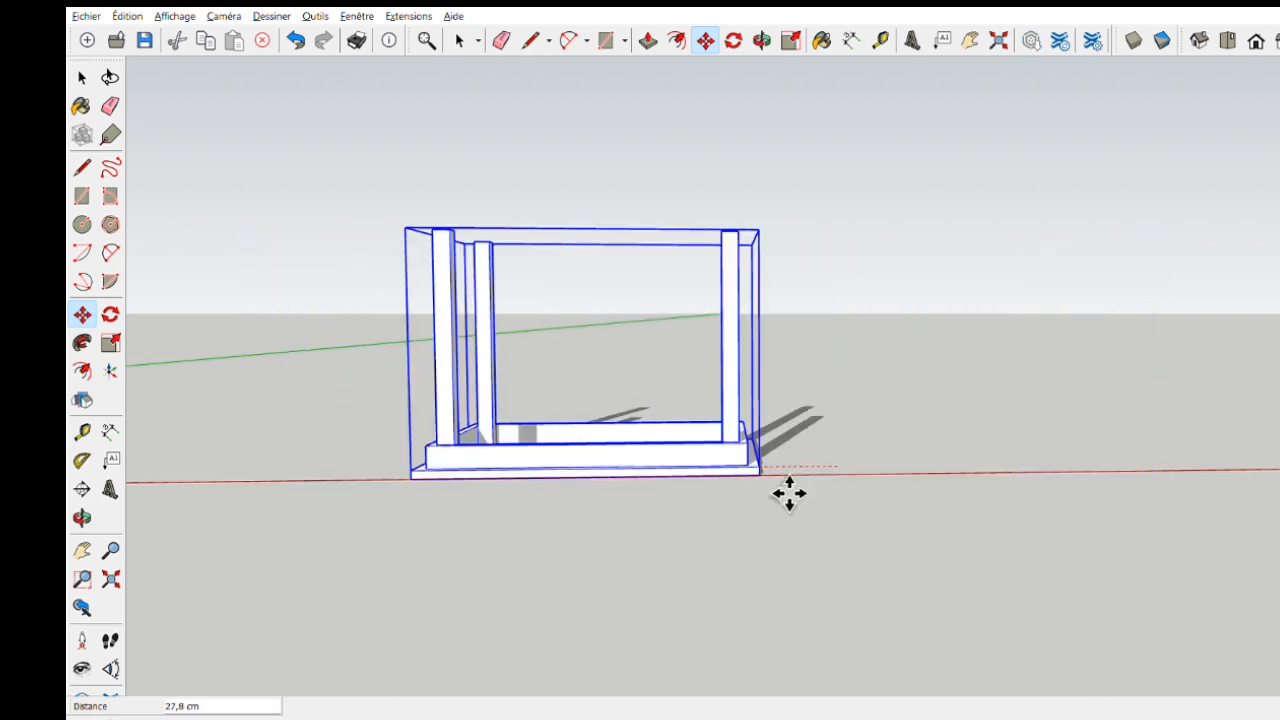
pyautogui.hotkey('ctrl', 'z')
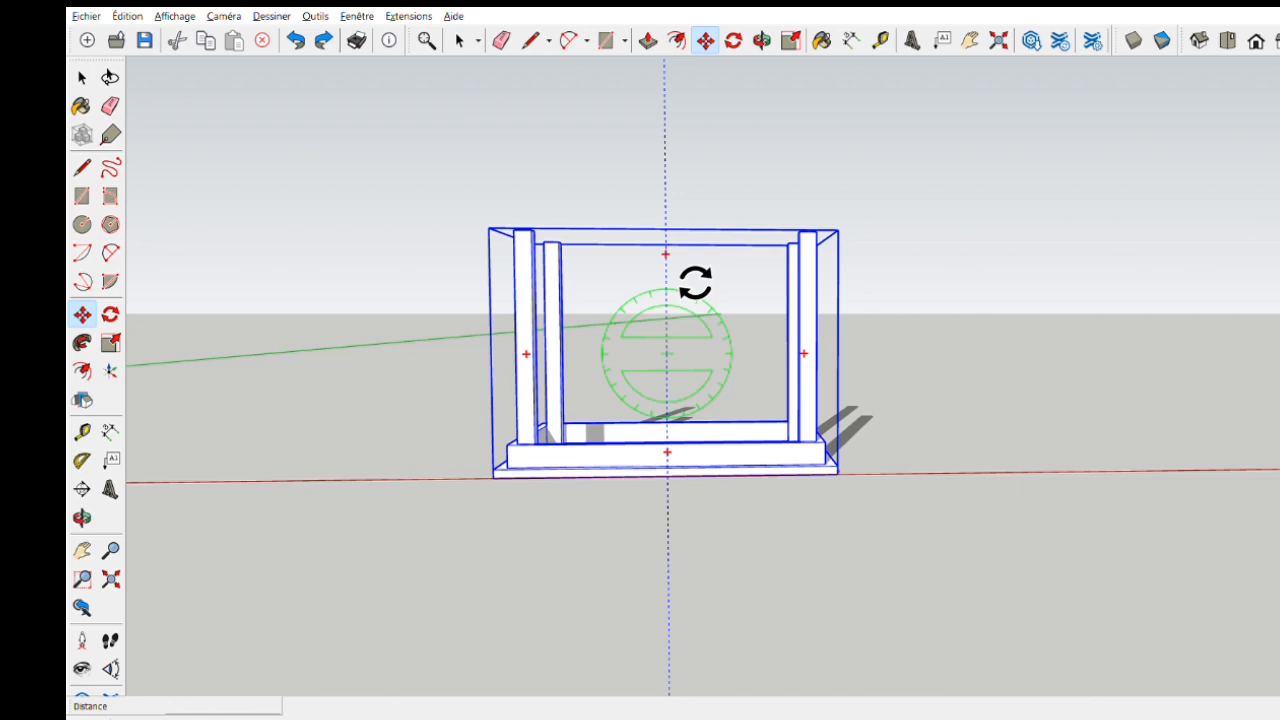
# - Flip the table component half a turn with the Move tool's rotation grips so it stands on its legs, and deselect it
pyautogui.moveTo(695, 283); pyautogui.dragTo(693, 507)
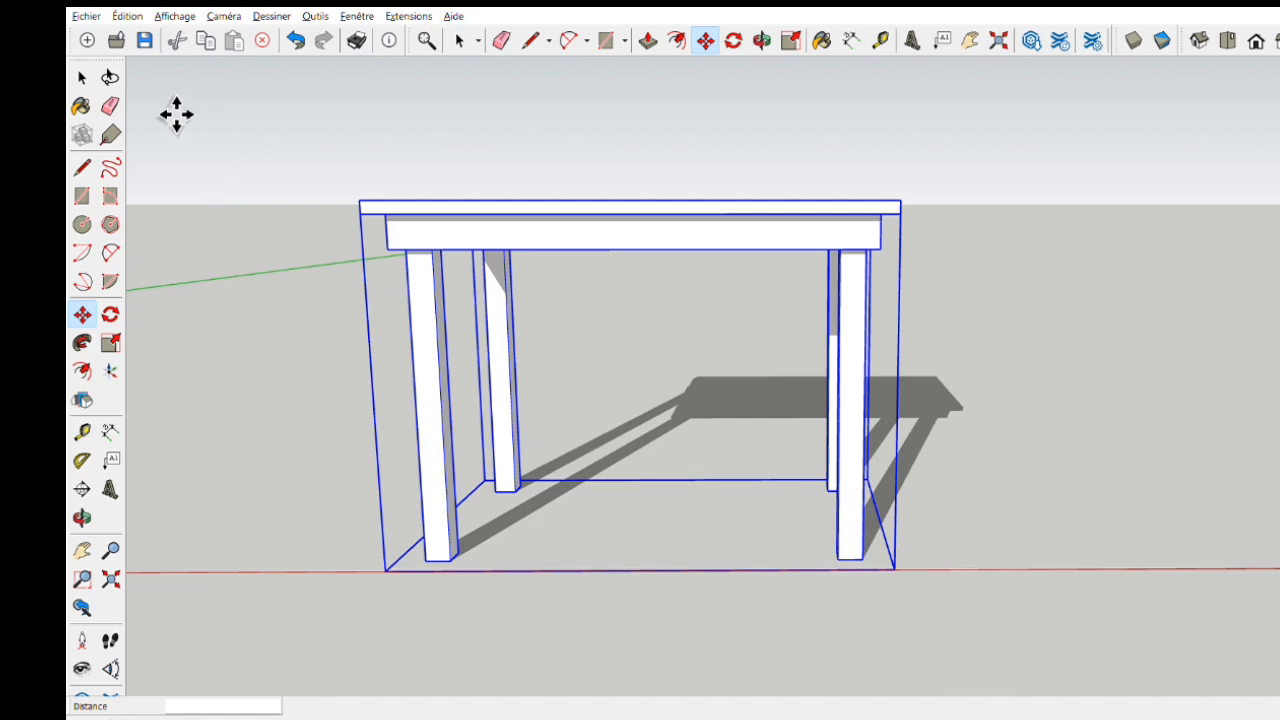
pyautogui.press('space')
pyautogui.click(359, 222)
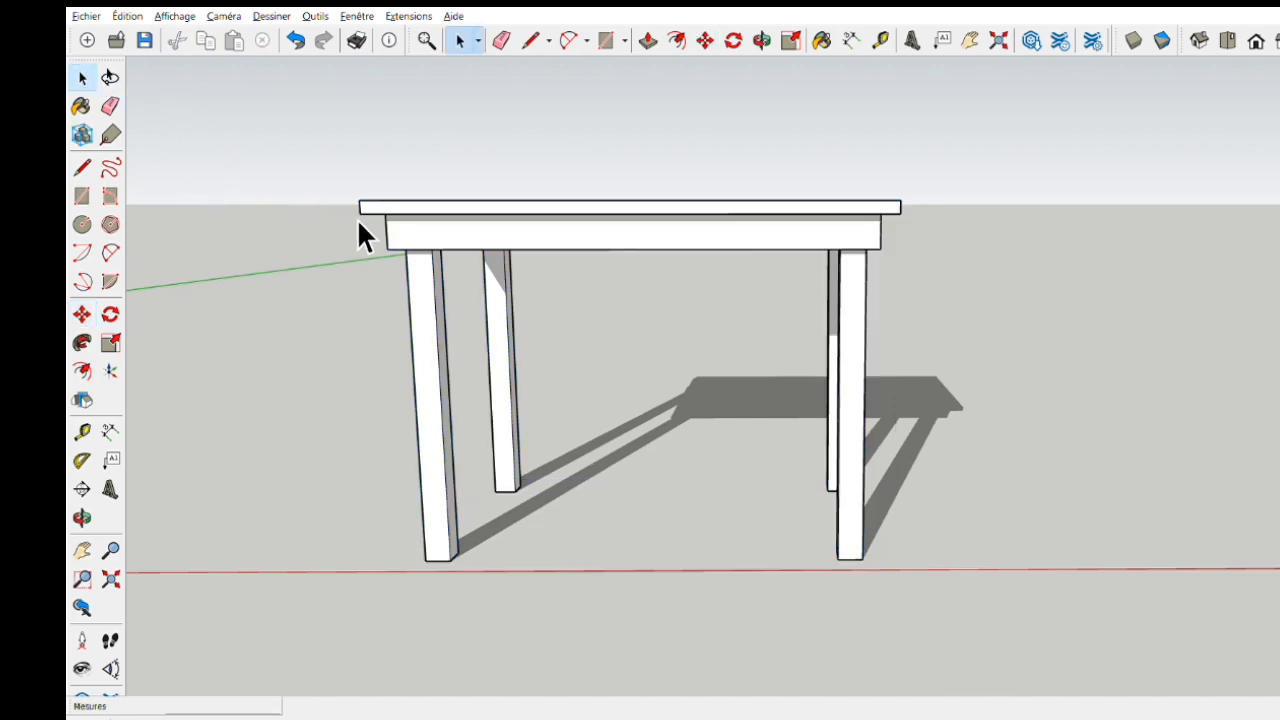
pyautogui.moveTo(536, 245); pyautogui.dragTo(930, 338, button='middle')
pyautogui.moveTo(940, 440); pyautogui.dragTo(1143, 535, button='middle')
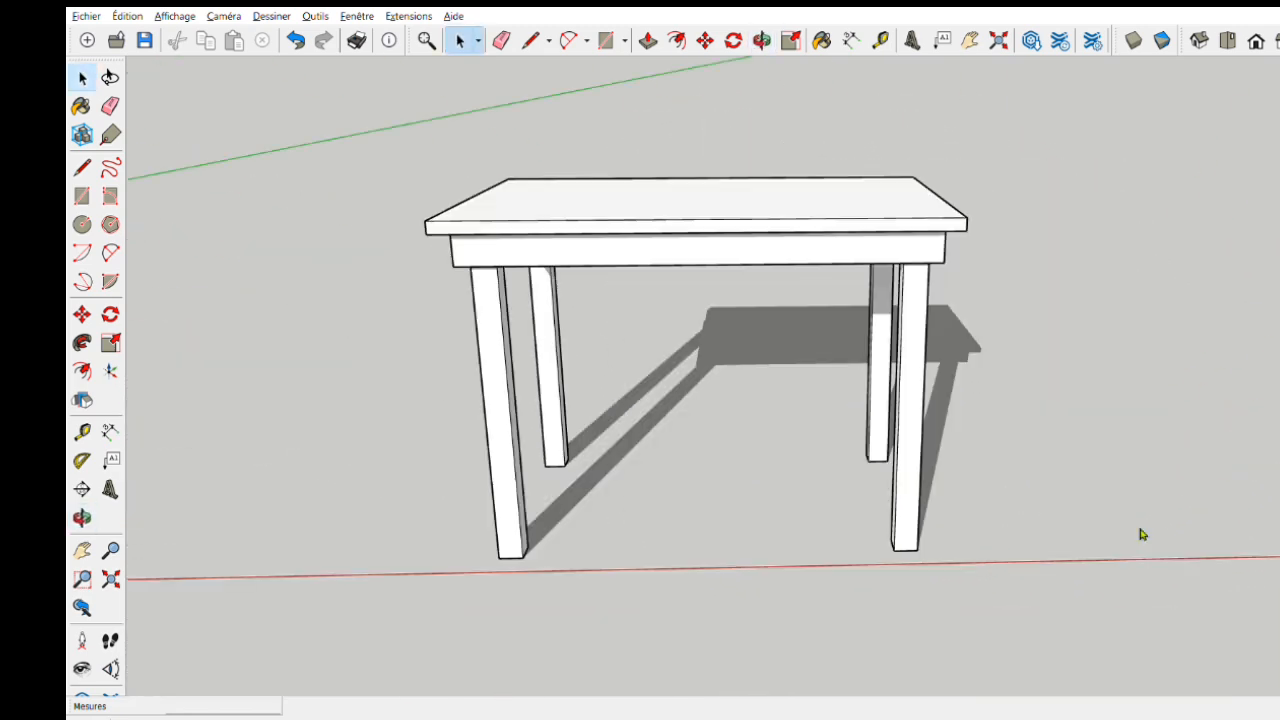
# - Open the table component for editing and choose the Bois material collection
pyautogui.doubleClick(774, 260)
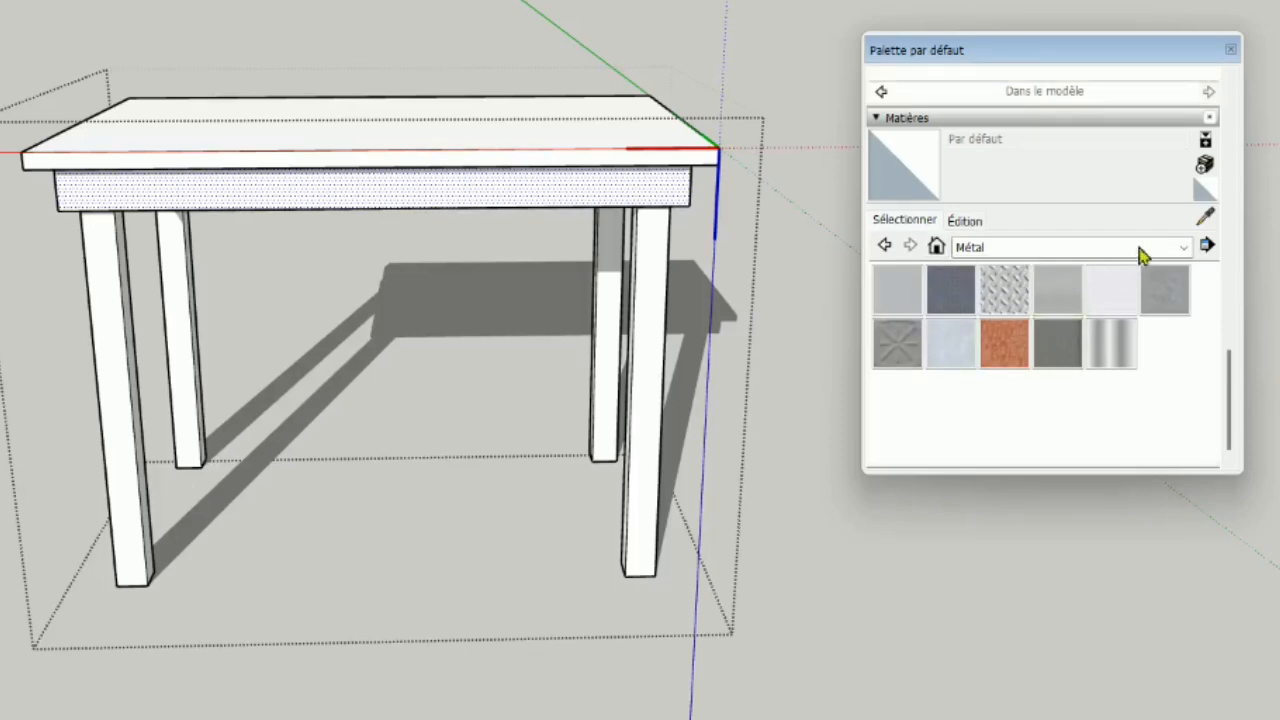
pyautogui.click(1185, 249)
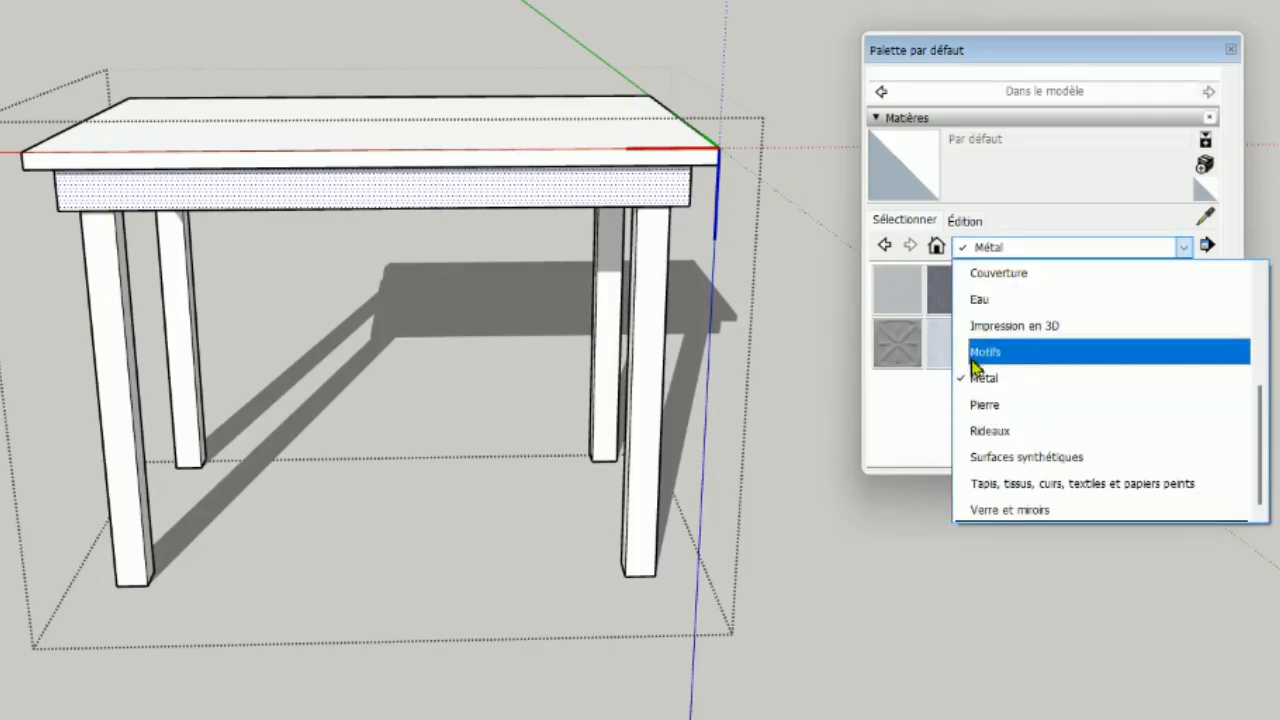
pyautogui.scroll(1, 981, 458)
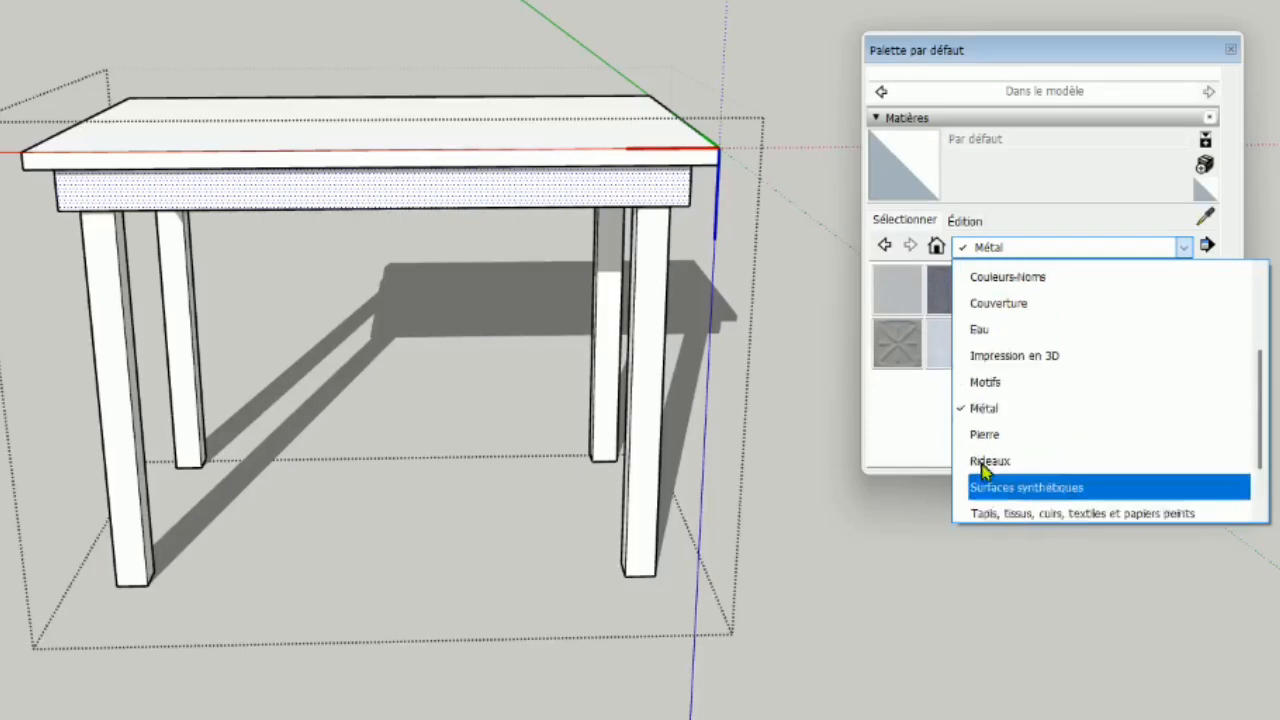
pyautogui.scroll(-1, 989, 457)
pyautogui.scroll(1, 998, 430)
pyautogui.scroll(8, 998, 430)
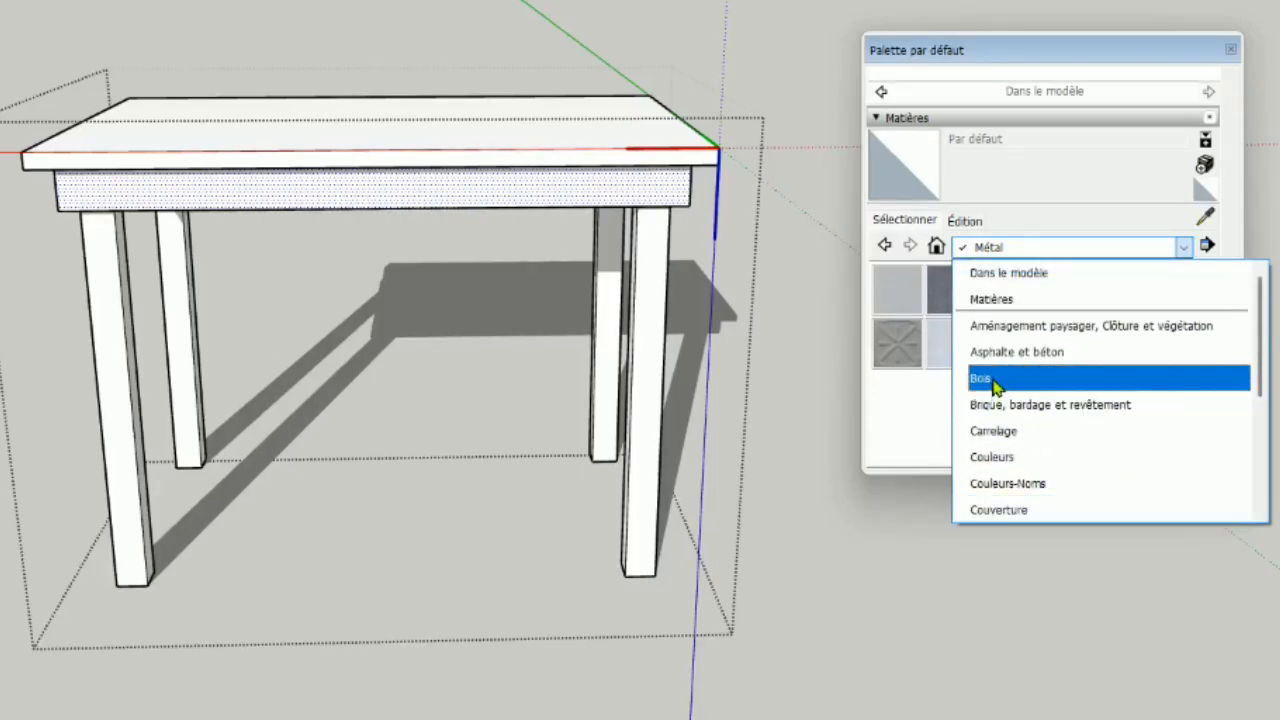
pyautogui.click(996, 384)
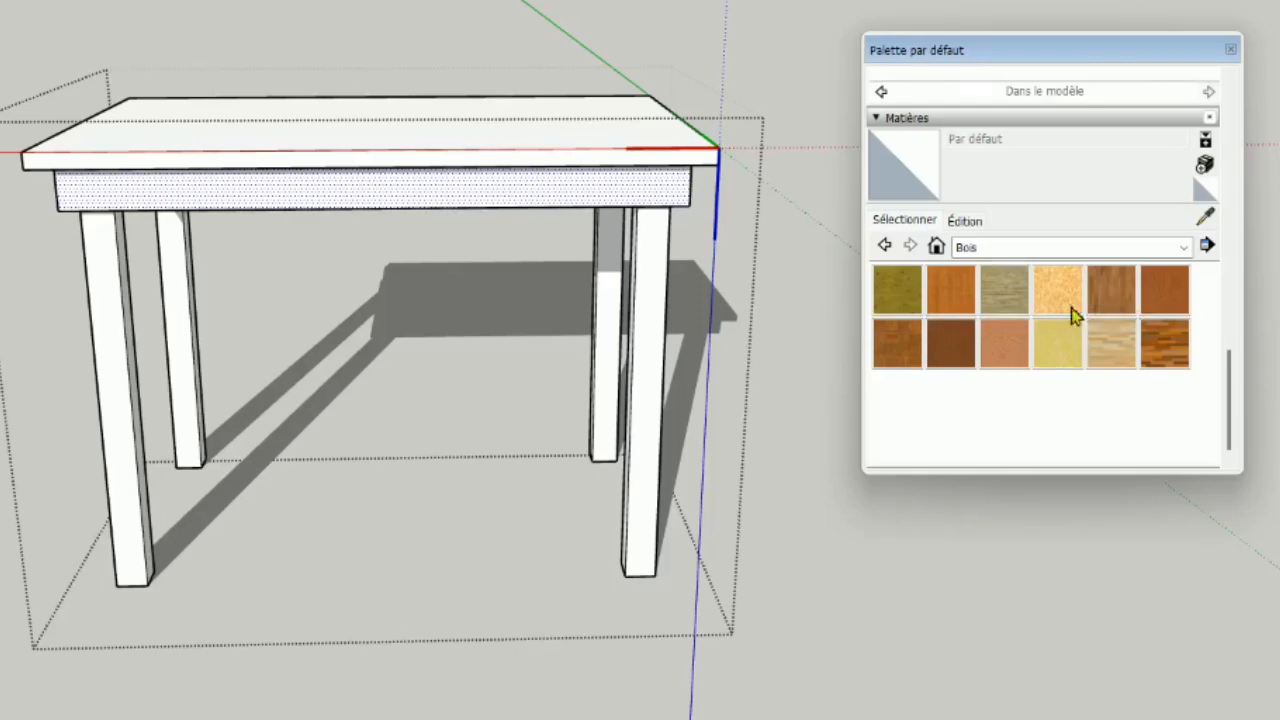
# - Paint the front apron and the front faces of all four legs with Bois de bambou moyen
pyautogui.click(950, 292)
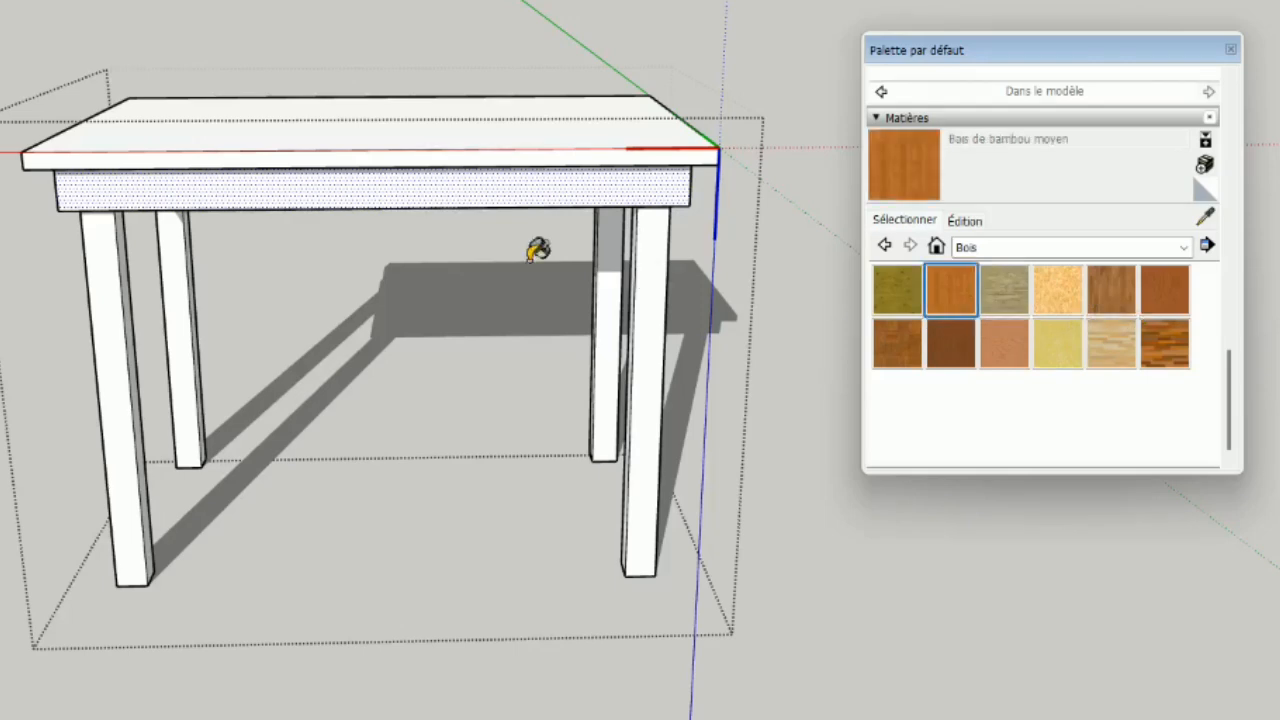
pyautogui.click(569, 205)
pyautogui.click(660, 308)
pyautogui.click(628, 298)
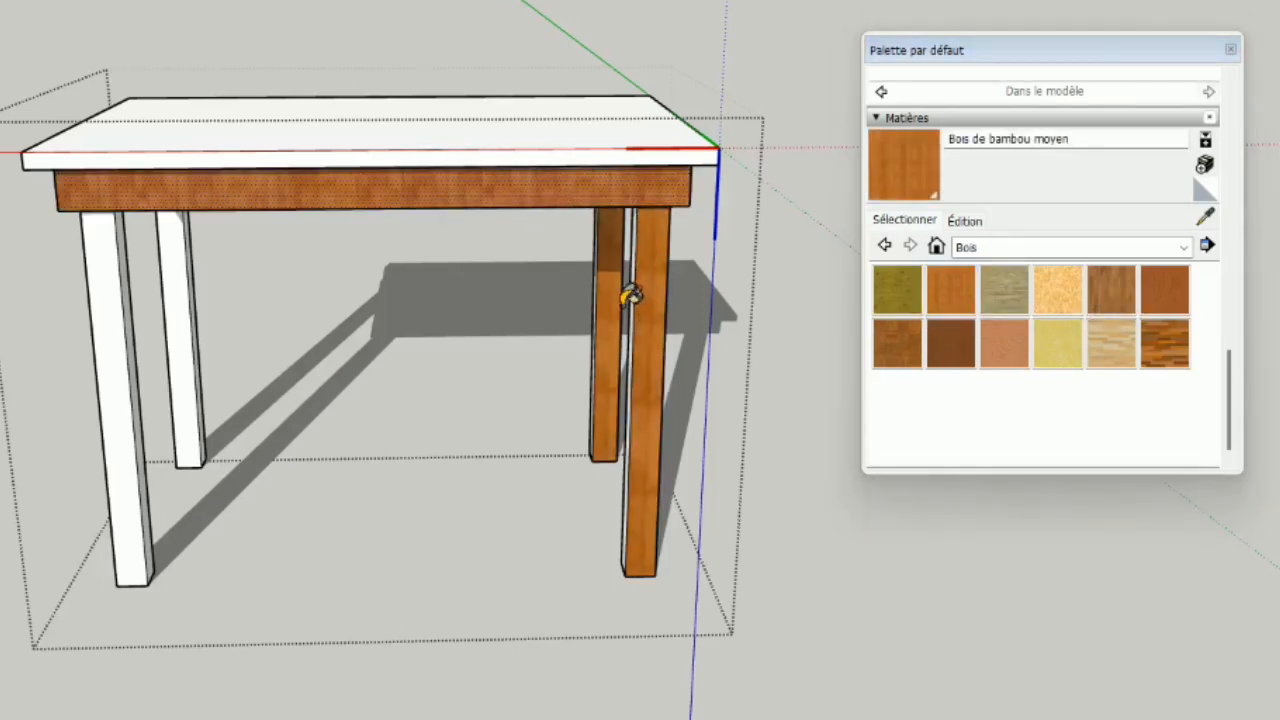
pyautogui.click(190, 310)
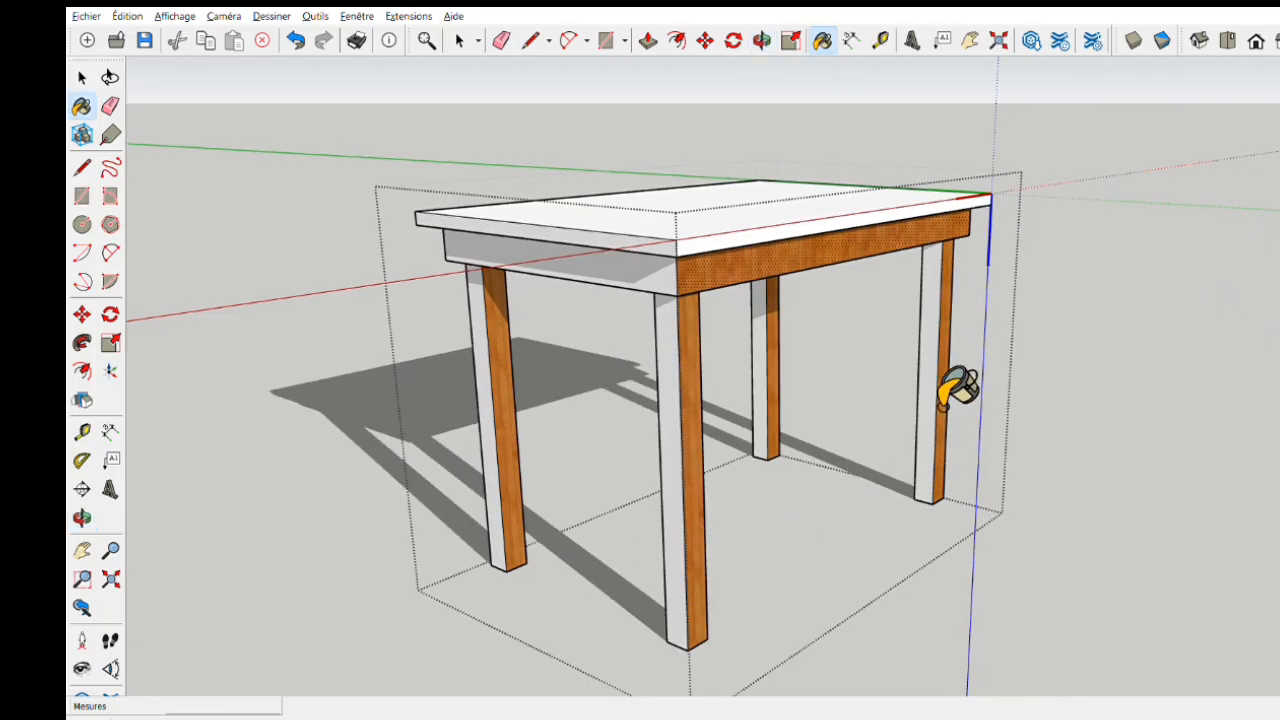
# - Paint the apron and the leg faces on one short end of the table with the same bamboo wood
pyautogui.click(932, 400)
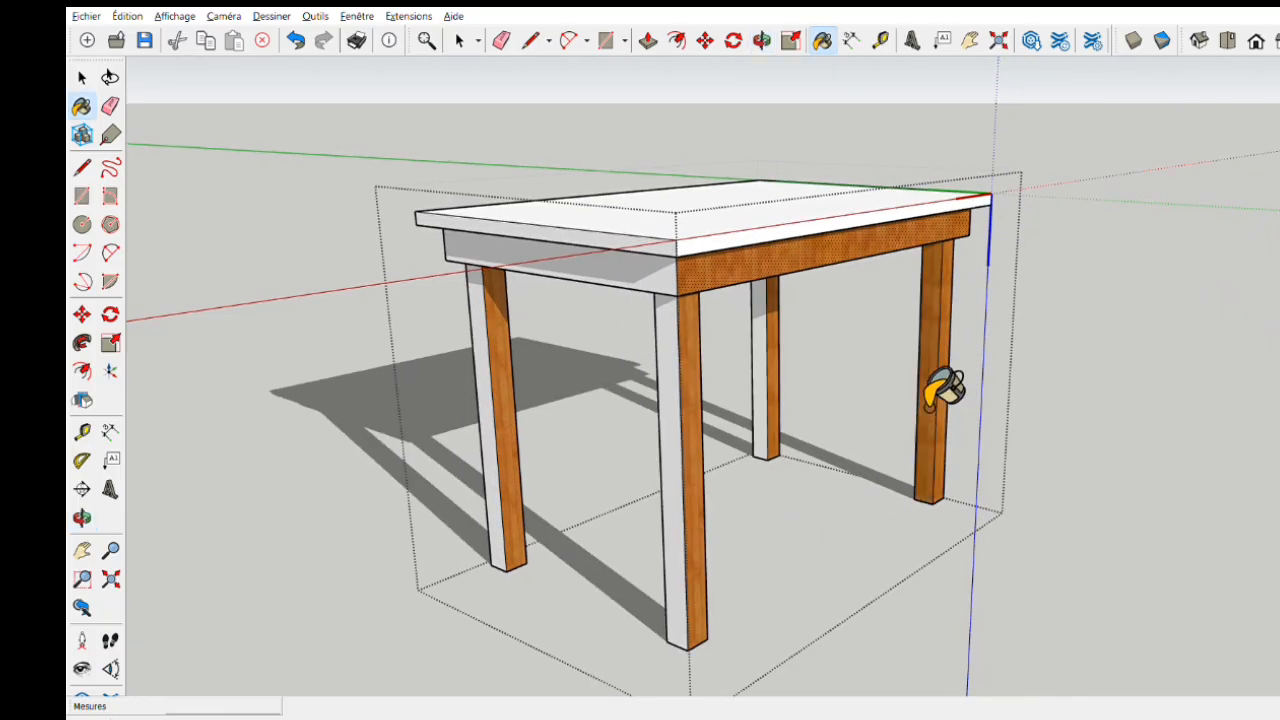
pyautogui.click(765, 358)
pyautogui.click(686, 425)
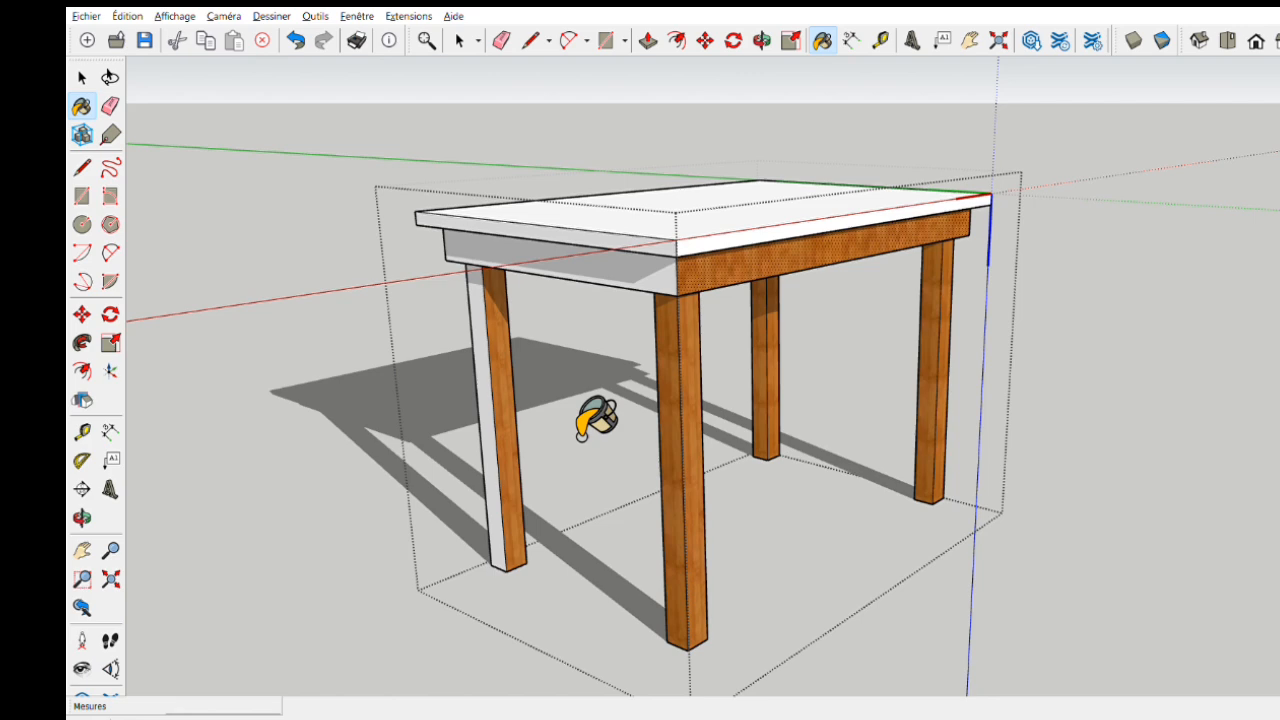
pyautogui.click(492, 420)
pyautogui.click(632, 275)
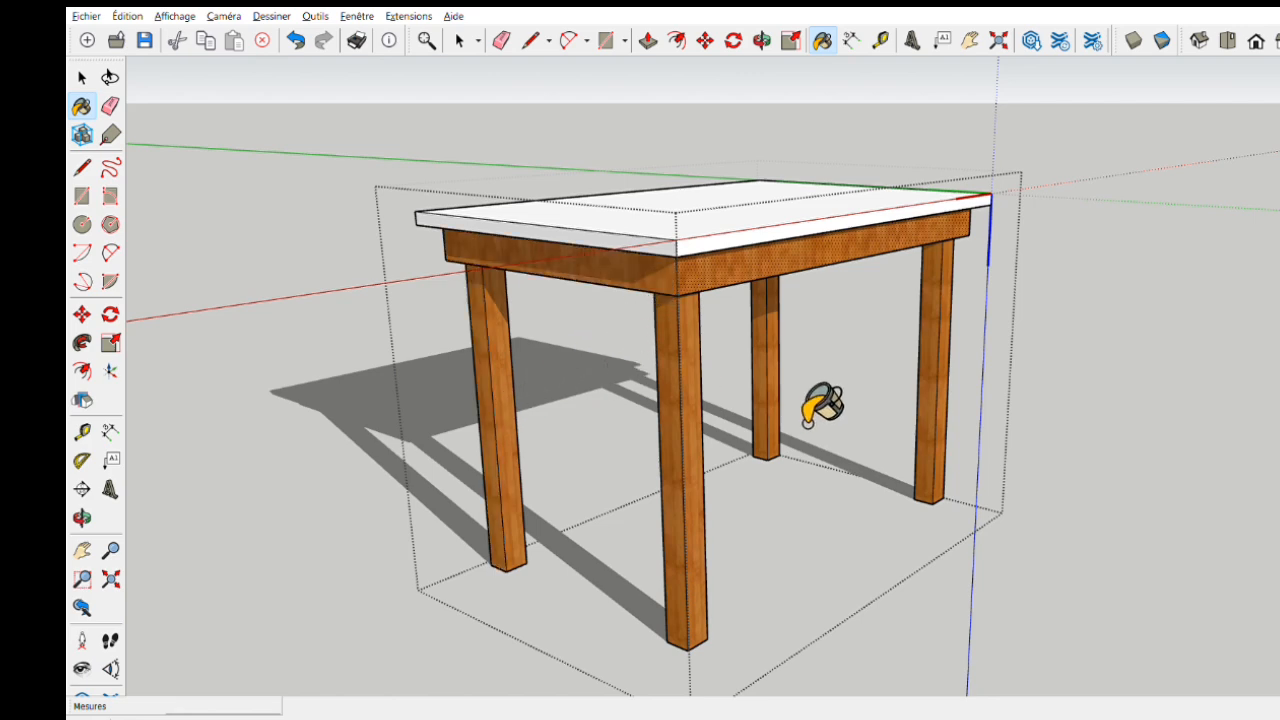
# - Paint the apron and the four leg faces on the opposite short end with the same bamboo wood
pyautogui.moveTo(986, 403)
pyautogui.mouseDown(button='middle')
pyautogui.moveTo(360, 440)
pyautogui.moveTo(526, 412)
pyautogui.mouseUp(button='middle')
pyautogui.moveTo(820, 457); pyautogui.dragTo(518, 429, button='middle')
pyautogui.click(750, 248)
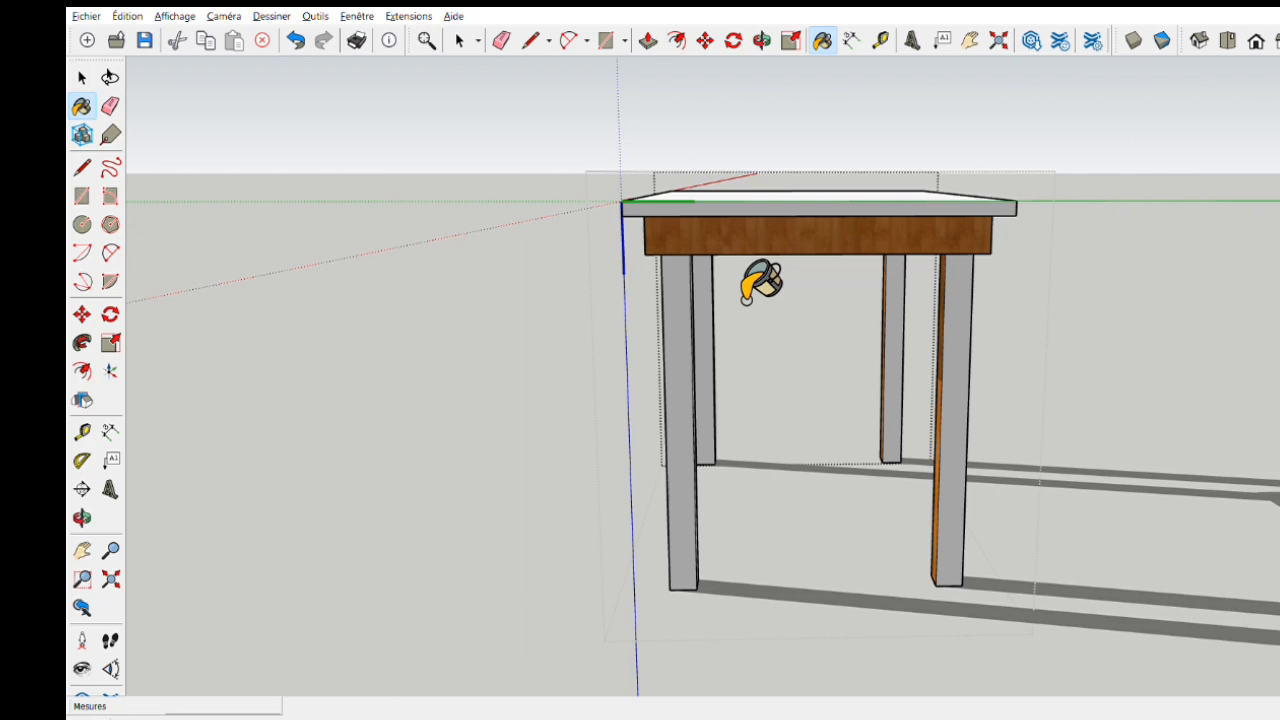
pyautogui.click(686, 318)
pyautogui.click(706, 310)
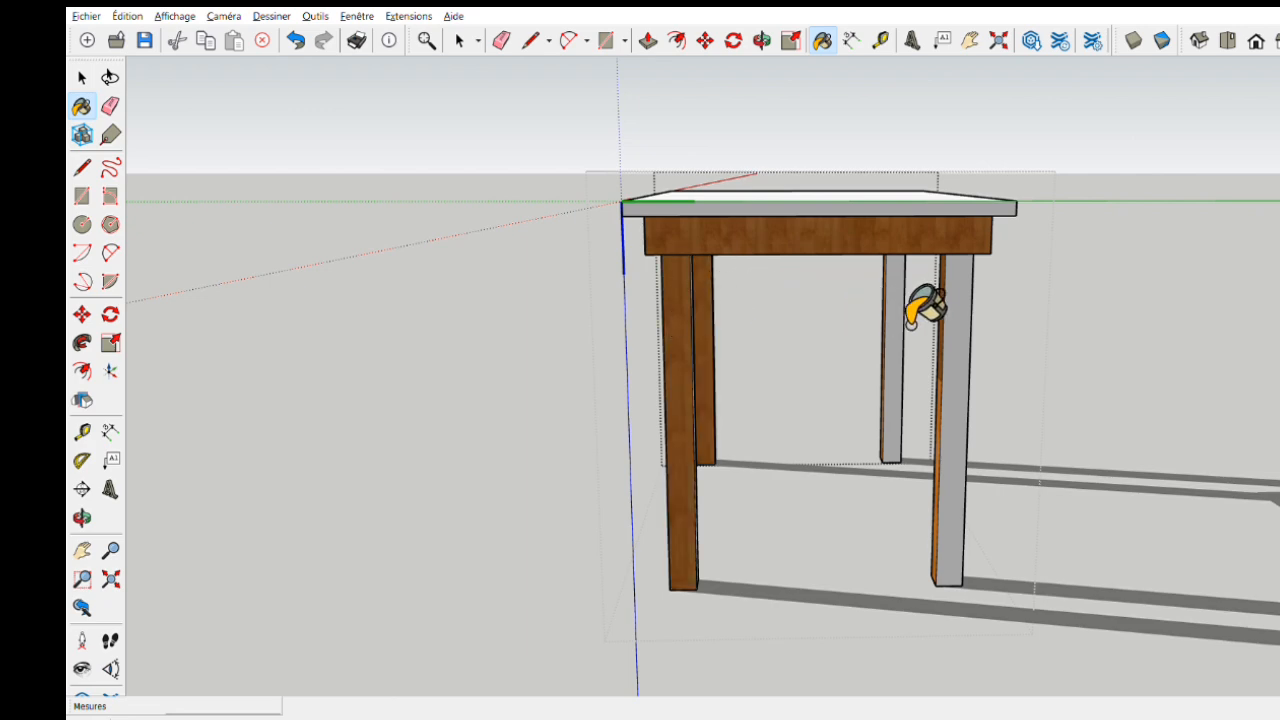
pyautogui.click(896, 322)
pyautogui.click(970, 336)
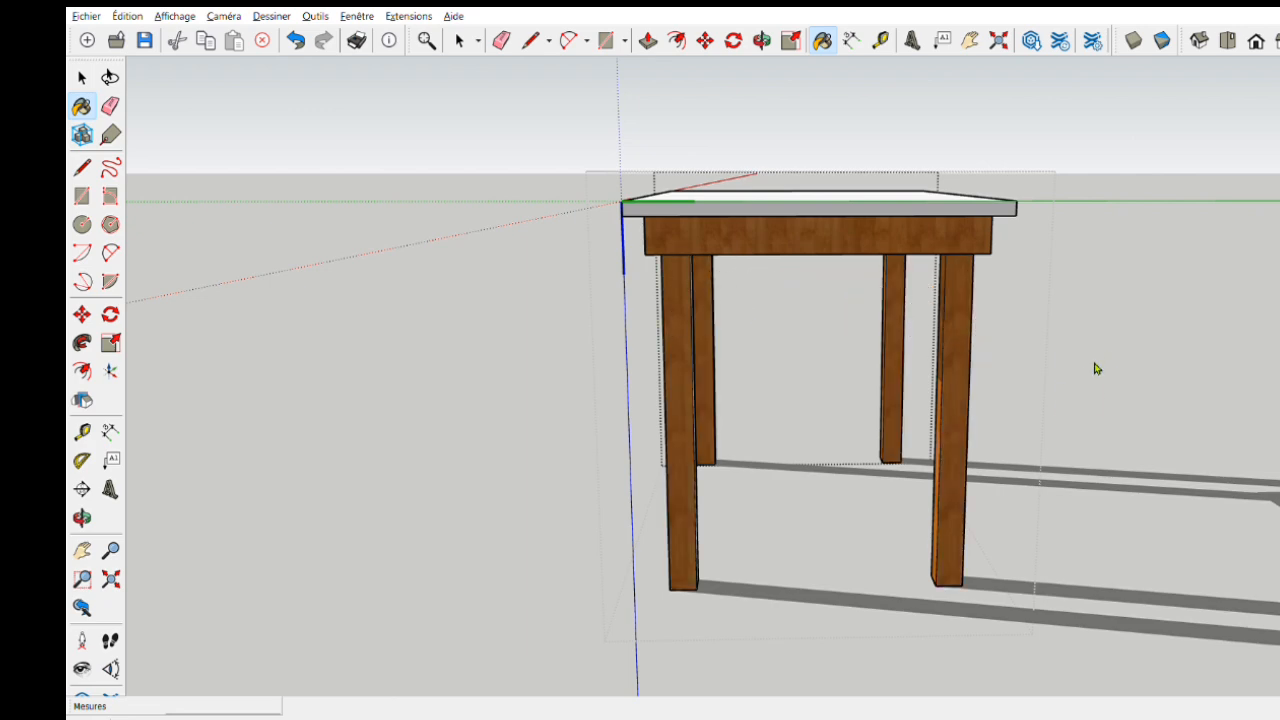
# - Paint the rear long apron and the back faces of all four legs with the same bamboo wood
pyautogui.moveTo(1034, 406)
pyautogui.mouseDown(button='middle')
pyautogui.moveTo(733, 435)
pyautogui.moveTo(800, 300)
pyautogui.mouseUp(button='middle')
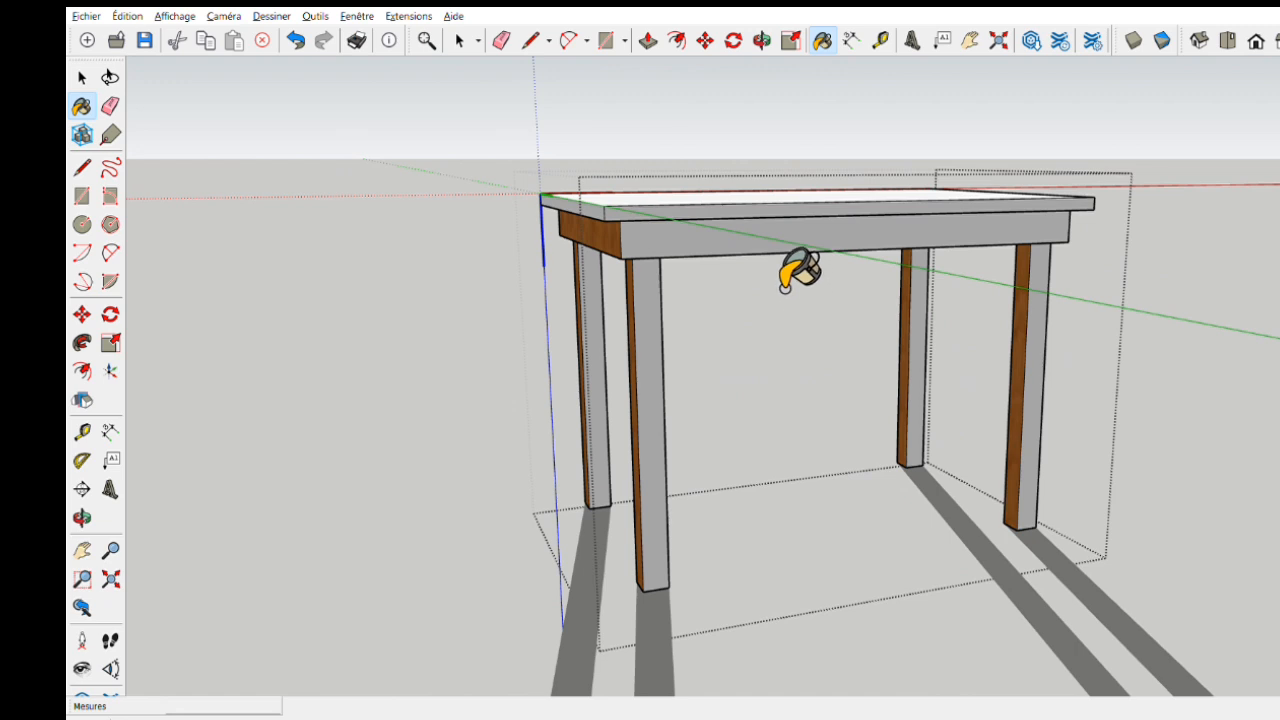
pyautogui.click(760, 245)
pyautogui.click(661, 358)
pyautogui.click(600, 360)
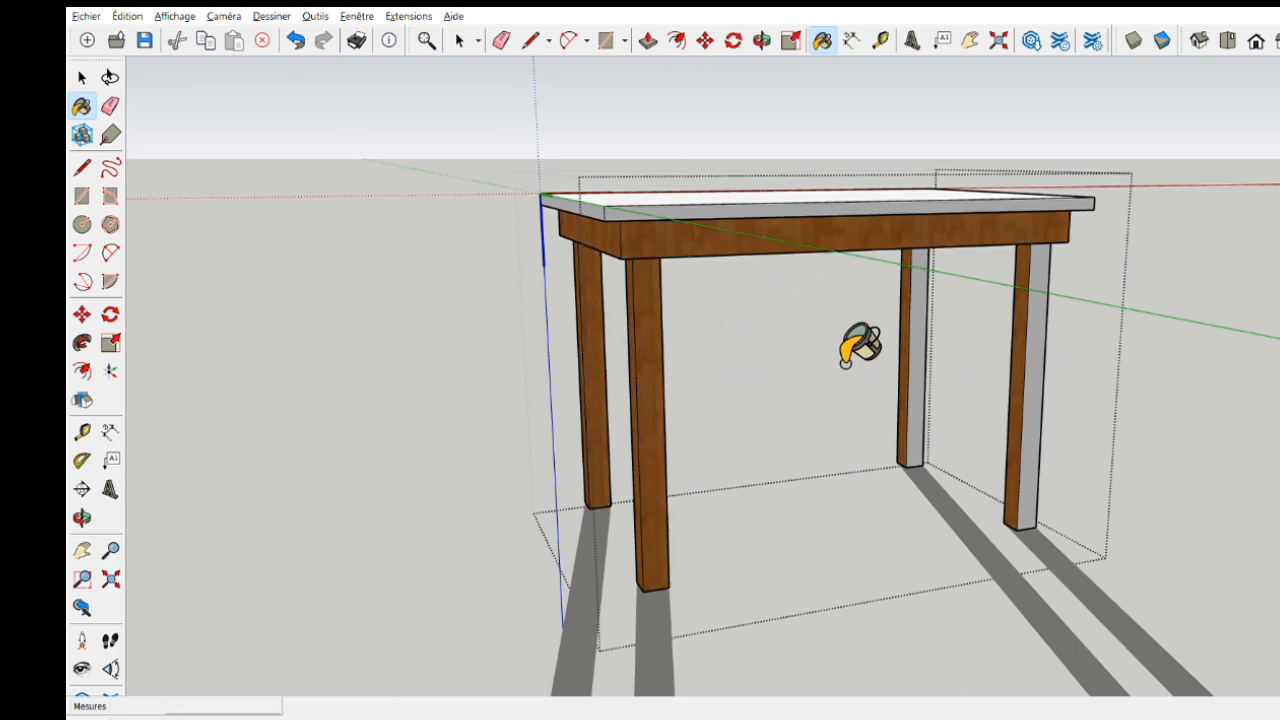
pyautogui.click(1042, 356)
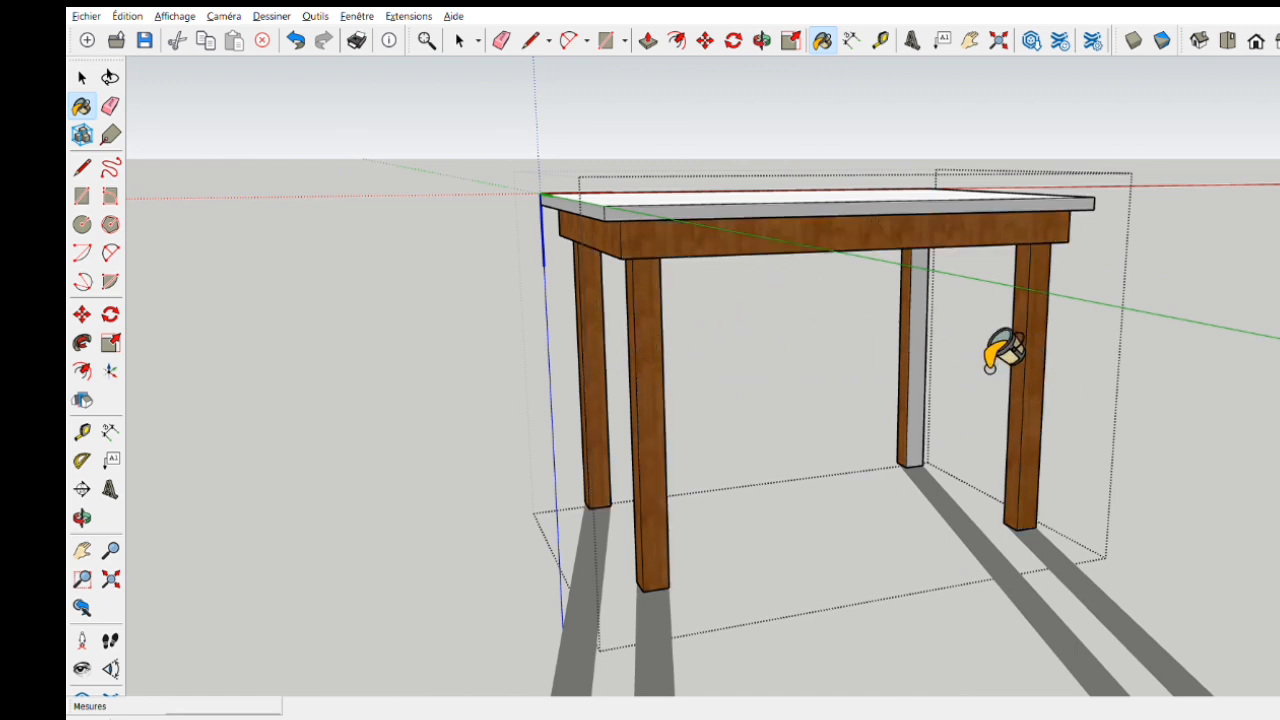
pyautogui.click(920, 352)
# - Paint the tabletop's upper face with Acier inoxydable brossé from the Métal collection
pyautogui.moveTo(968, 373)
pyautogui.mouseDown(button='middle')
pyautogui.moveTo(874, 420)
pyautogui.moveTo(509, 434)
pyautogui.moveTo(955, 472)
pyautogui.moveTo(997, 529)
pyautogui.moveTo(1046, 520)
pyautogui.moveTo(937, 529)
pyautogui.moveTo(689, 466)
pyautogui.moveTo(809, 531)
pyautogui.moveTo(845, 411)
pyautogui.moveTo(1046, 566)
pyautogui.mouseUp(button='middle')
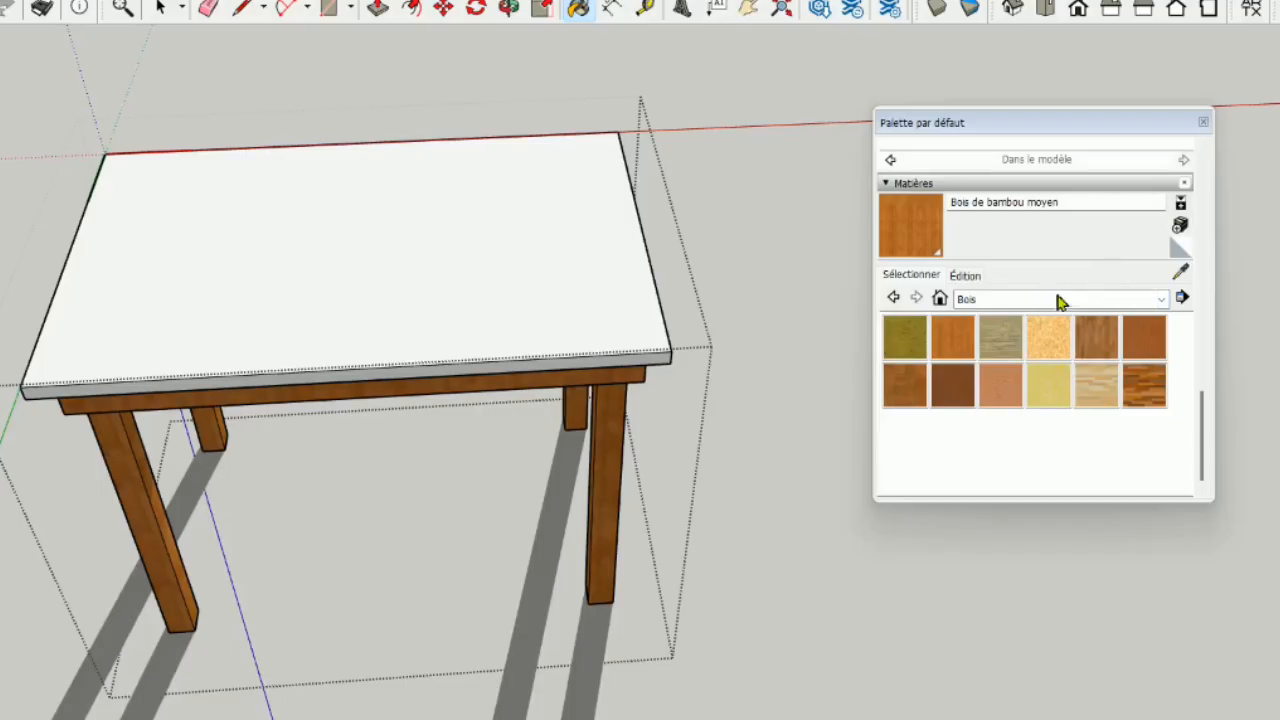
pyautogui.click(1160, 299)
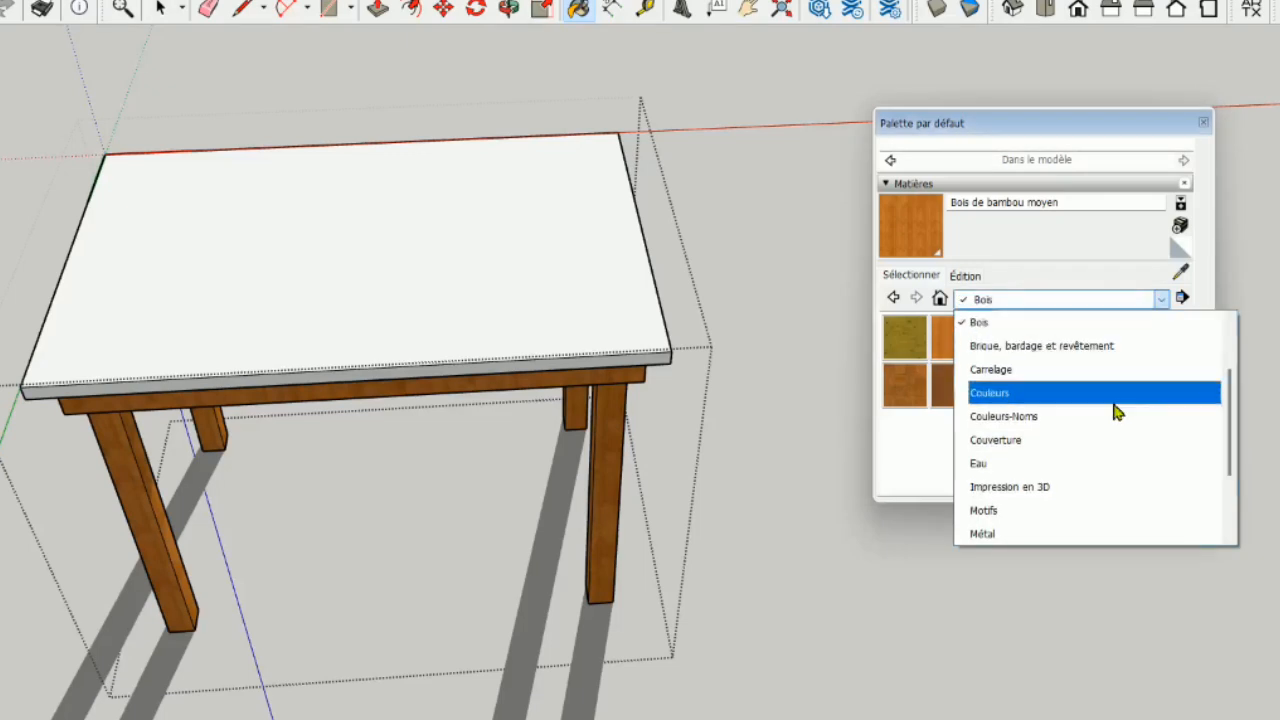
pyautogui.click(1024, 534)
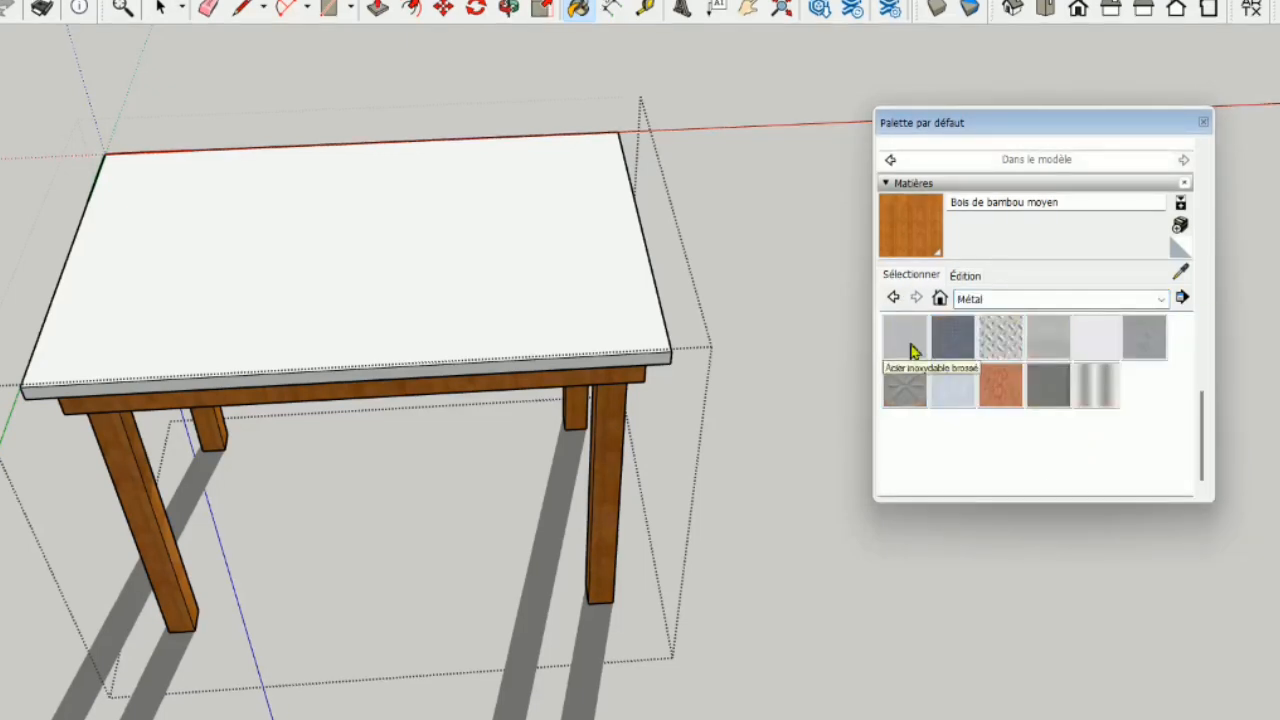
pyautogui.click(908, 340)
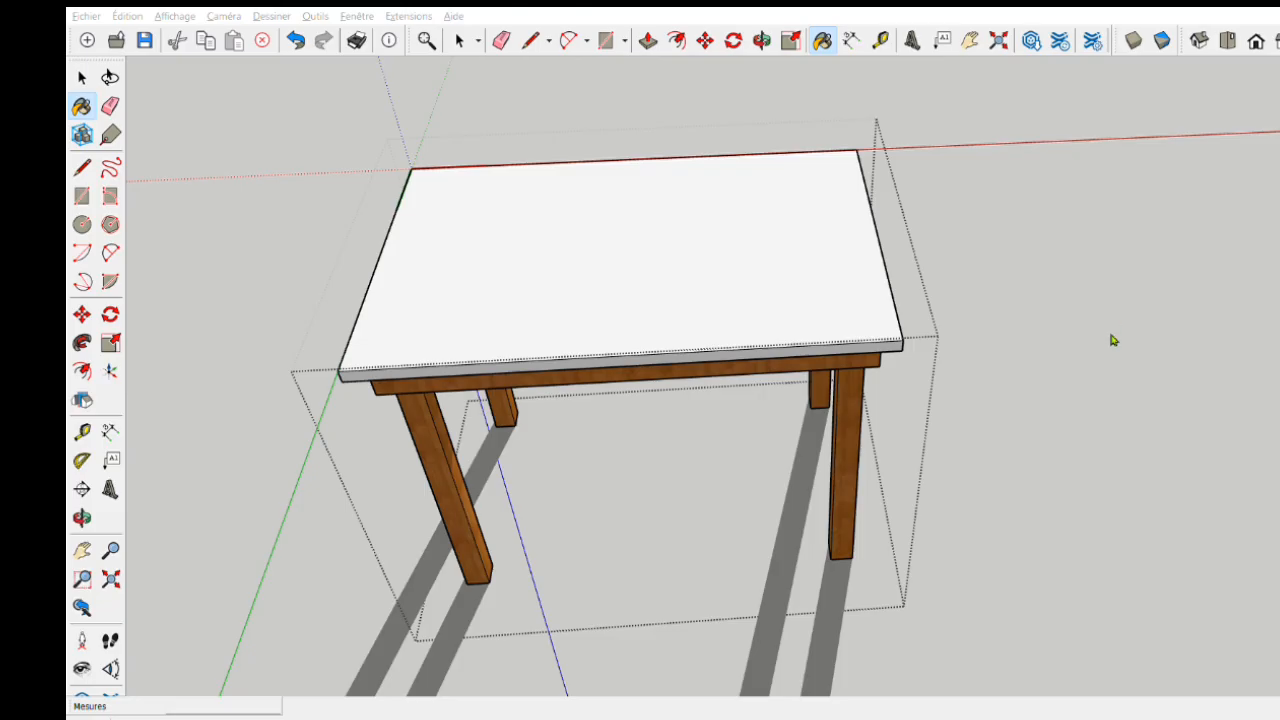
pyautogui.click(690, 290)
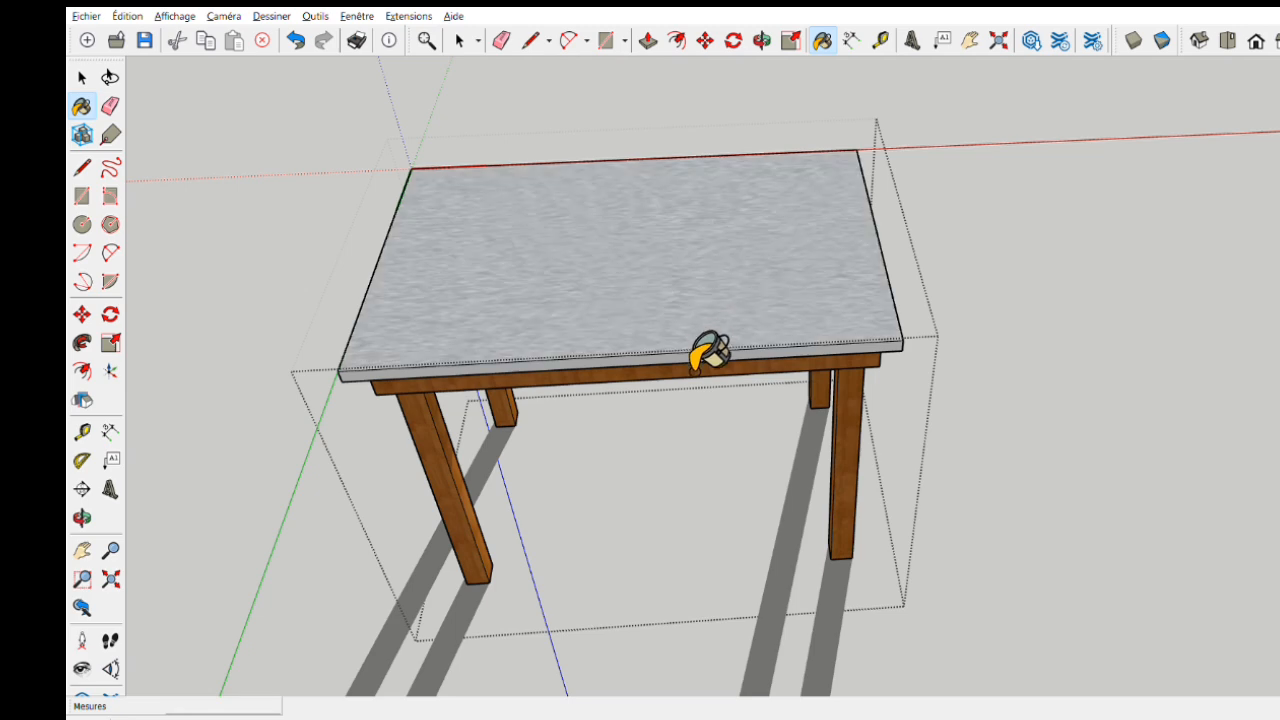
# - Paint the remaining unpainted tabletop edges with the same brushed stainless steel and close the table component
pyautogui.moveTo(794, 380); pyautogui.dragTo(848, 355, button='middle')
pyautogui.moveTo(908, 286)
pyautogui.mouseDown(button='middle')
pyautogui.moveTo(672, 278)
pyautogui.moveTo(597, 294)
pyautogui.mouseUp(button='middle')
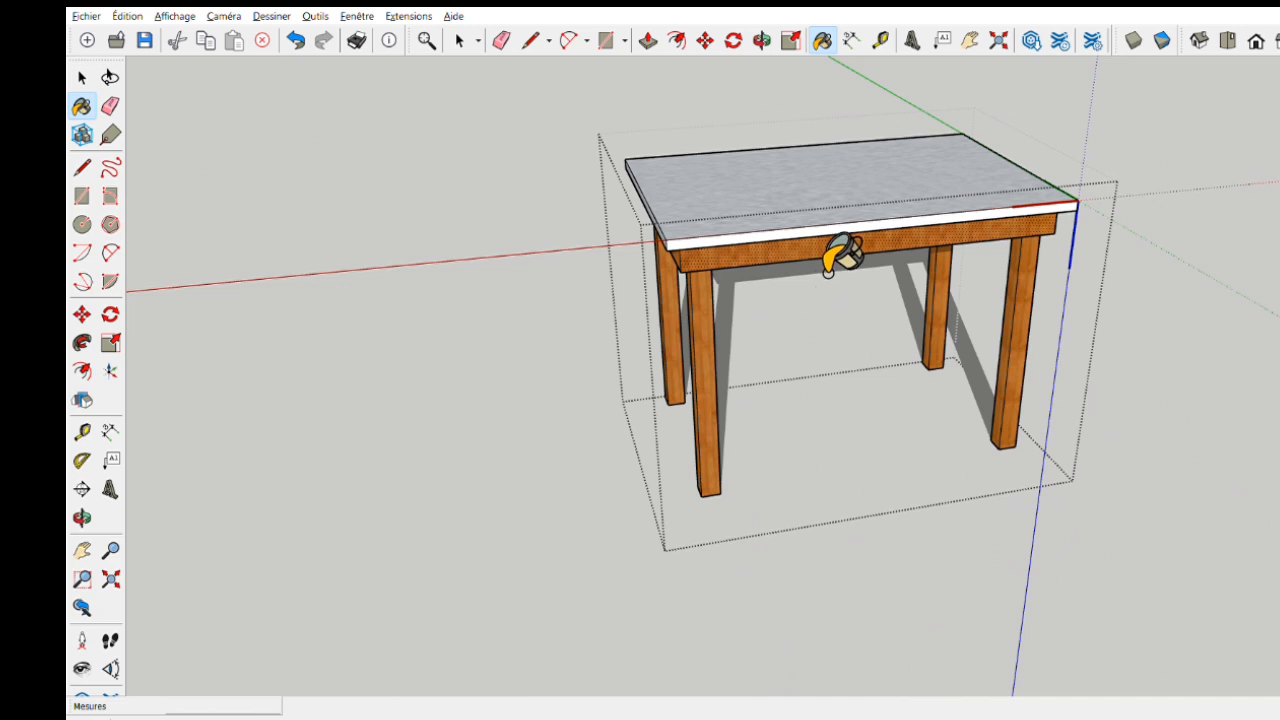
pyautogui.moveTo(826, 272); pyautogui.dragTo(789, 517, button='middle')
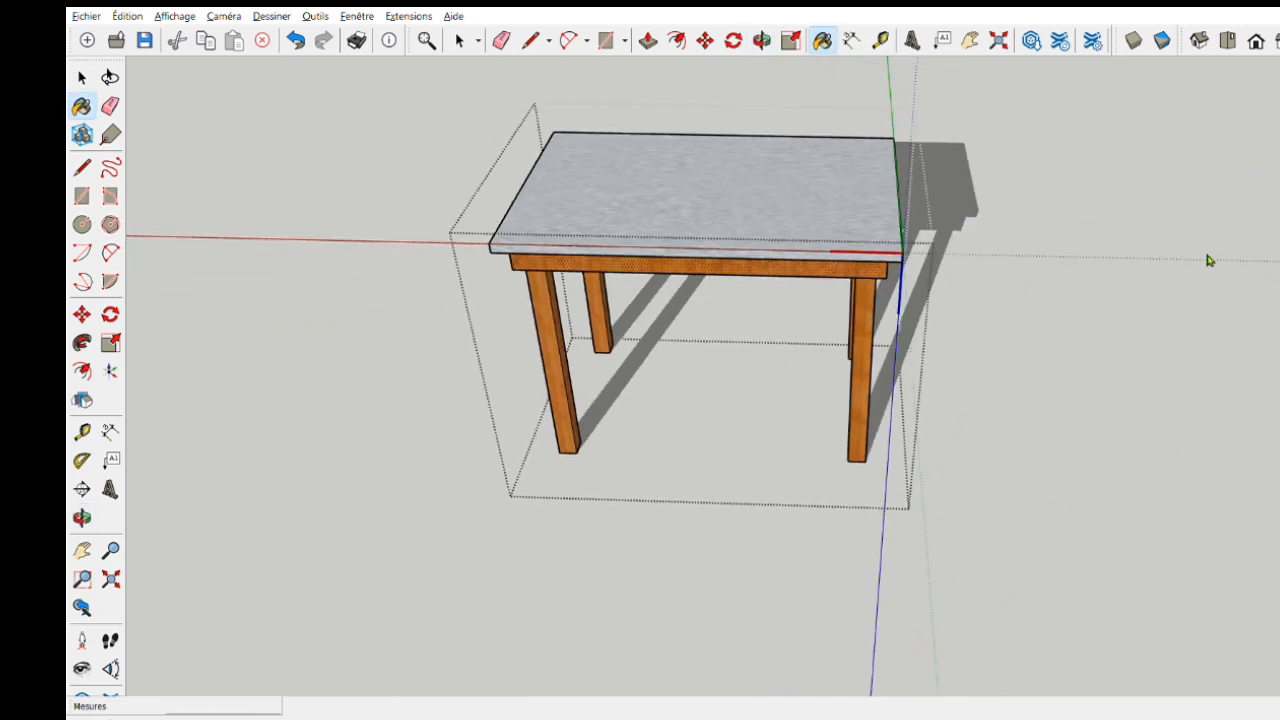
pyautogui.press('space')
pyautogui.click(234, 211)
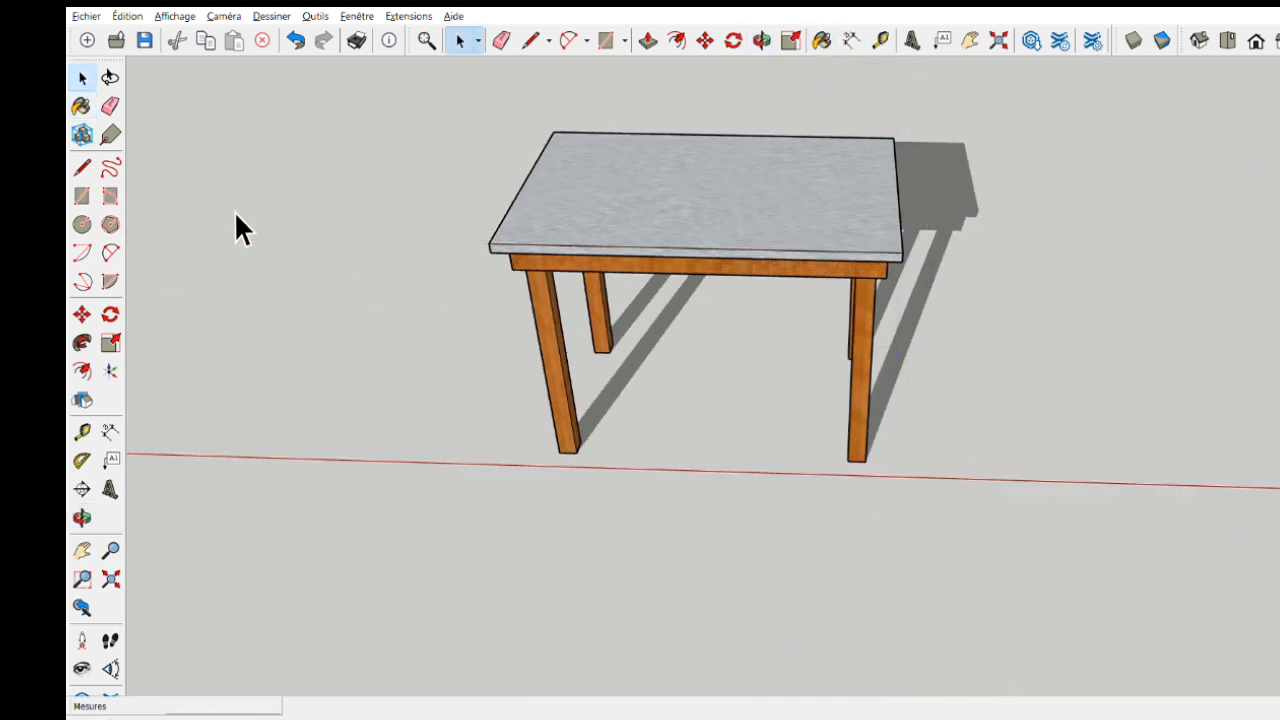
# - Examine the painted table from all sides, checking the steel tabletop, the wooden aprons and the legs
pyautogui.moveTo(556, 545); pyautogui.dragTo(623, 429, button='middle')
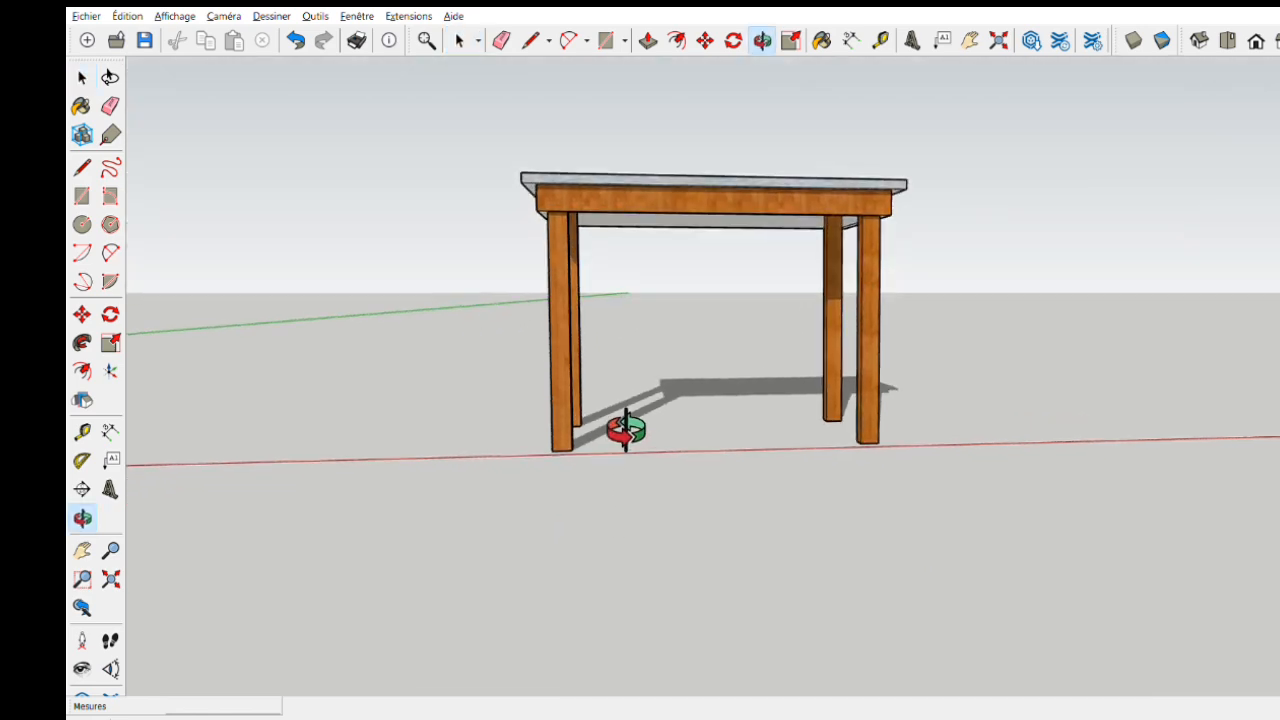
pyautogui.moveTo(857, 423); pyautogui.dragTo(757, 454, button='middle')
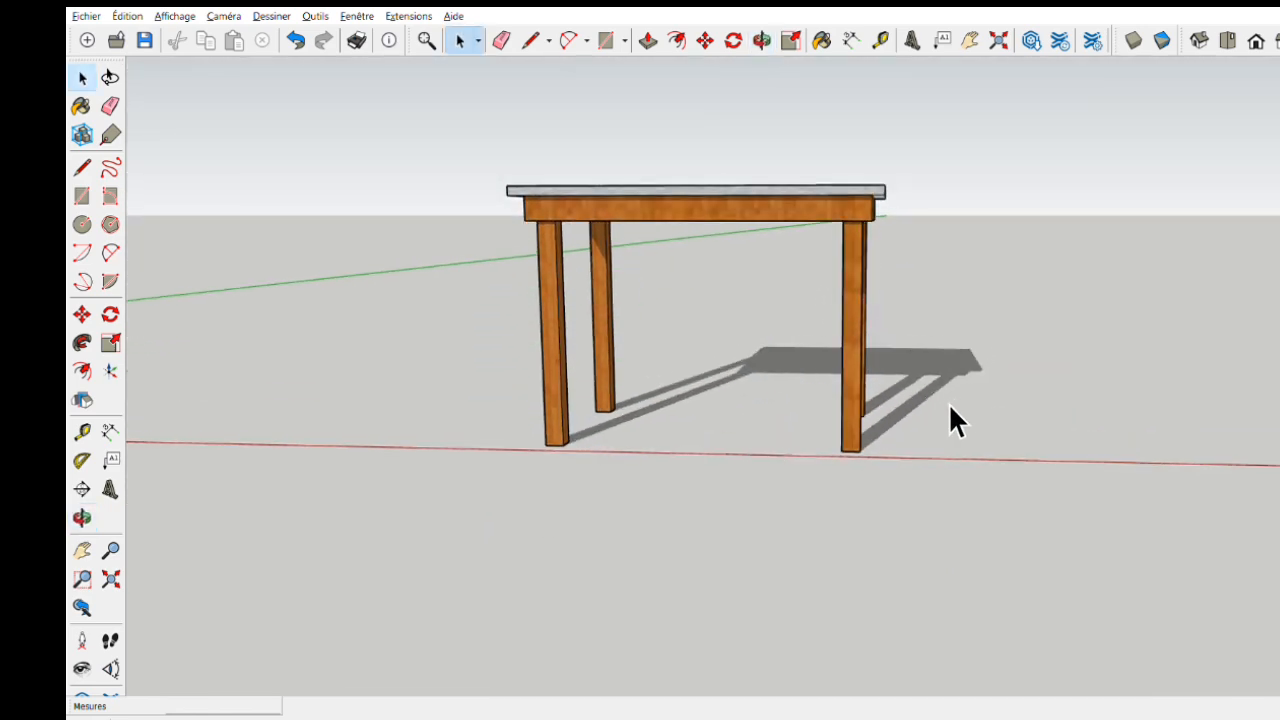
pyautogui.moveTo(951, 420); pyautogui.dragTo(304, 399, button='middle')
pyautogui.moveTo(785, 375); pyautogui.dragTo(450, 392, button='middle')
pyautogui.moveTo(1060, 398); pyautogui.dragTo(590, 398, button='middle')
pyautogui.moveTo(1260, 374); pyautogui.dragTo(1000, 385, button='middle')
pyautogui.moveTo(1262, 312)
pyautogui.mouseDown(button='middle')
pyautogui.moveTo(1034, 309)
pyautogui.moveTo(890, 268)
pyautogui.mouseUp(button='middle')
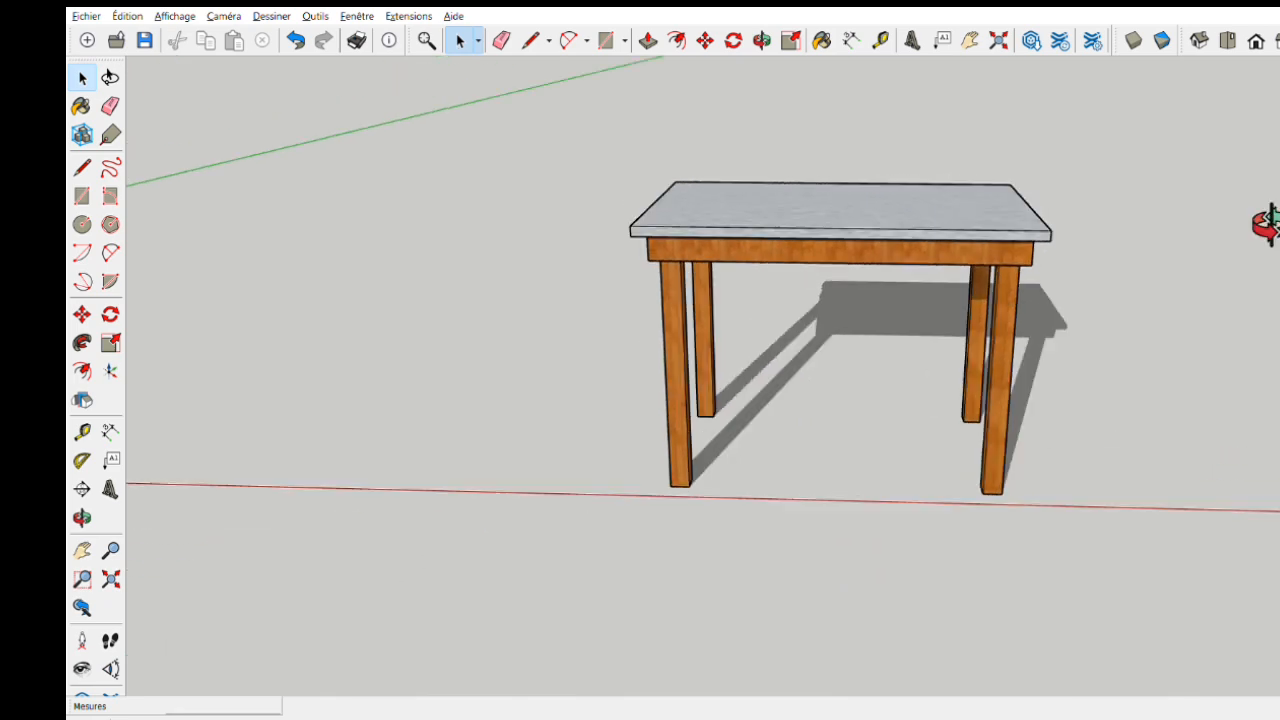
pyautogui.moveTo(1269, 223); pyautogui.dragTo(1091, 278, button='middle')
pyautogui.moveTo(905, 335)
pyautogui.mouseDown(button='middle')
pyautogui.moveTo(889, 362)
pyautogui.moveTo(912, 212)
pyautogui.mouseUp(button='middle')
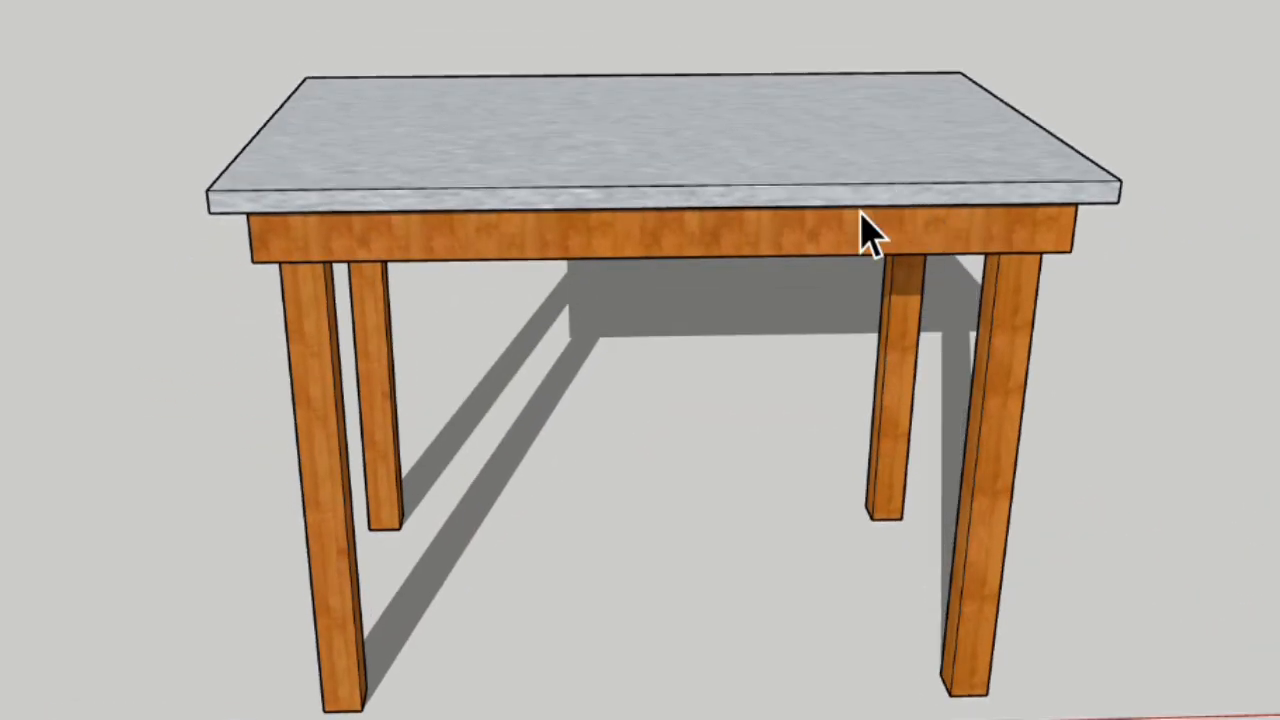